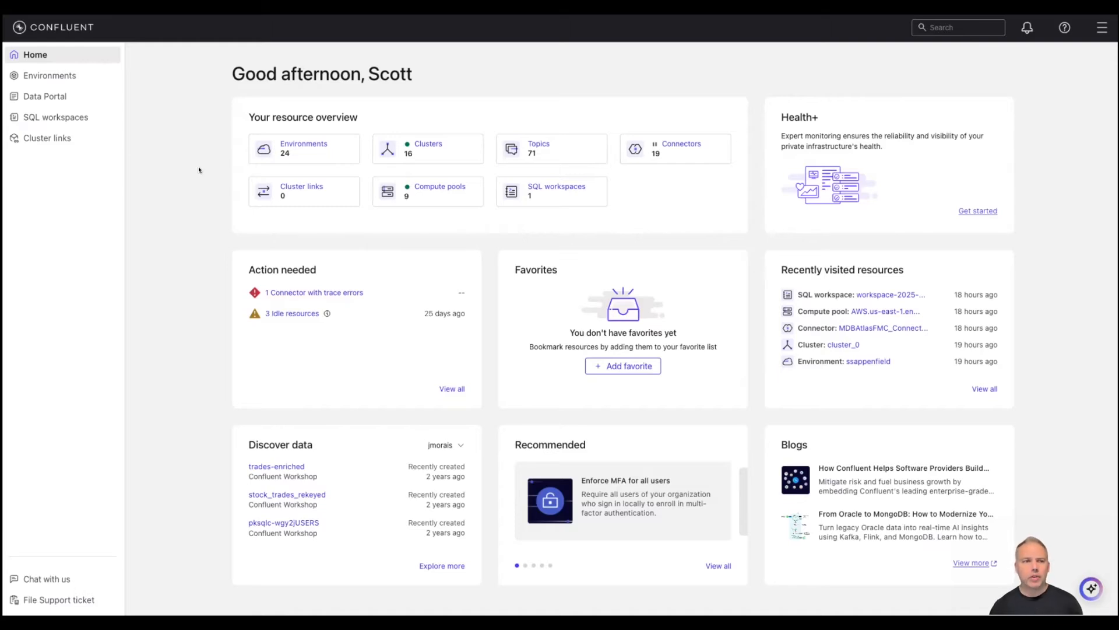
Go to the environments overview and start adding a cloud environment.
left_click(54, 74)
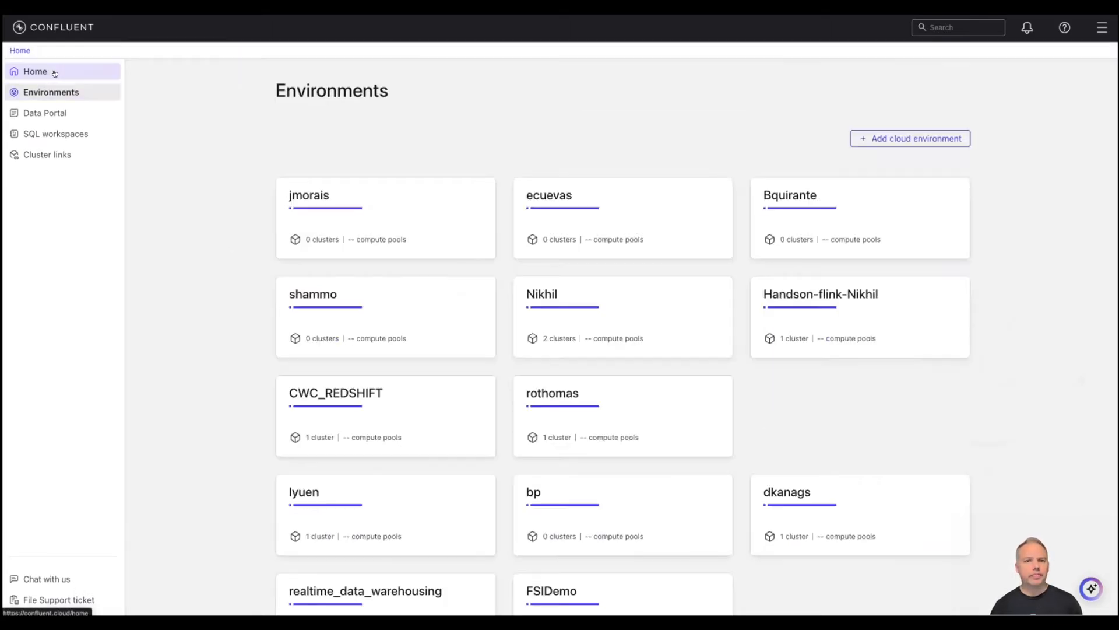
left_click(910, 138)
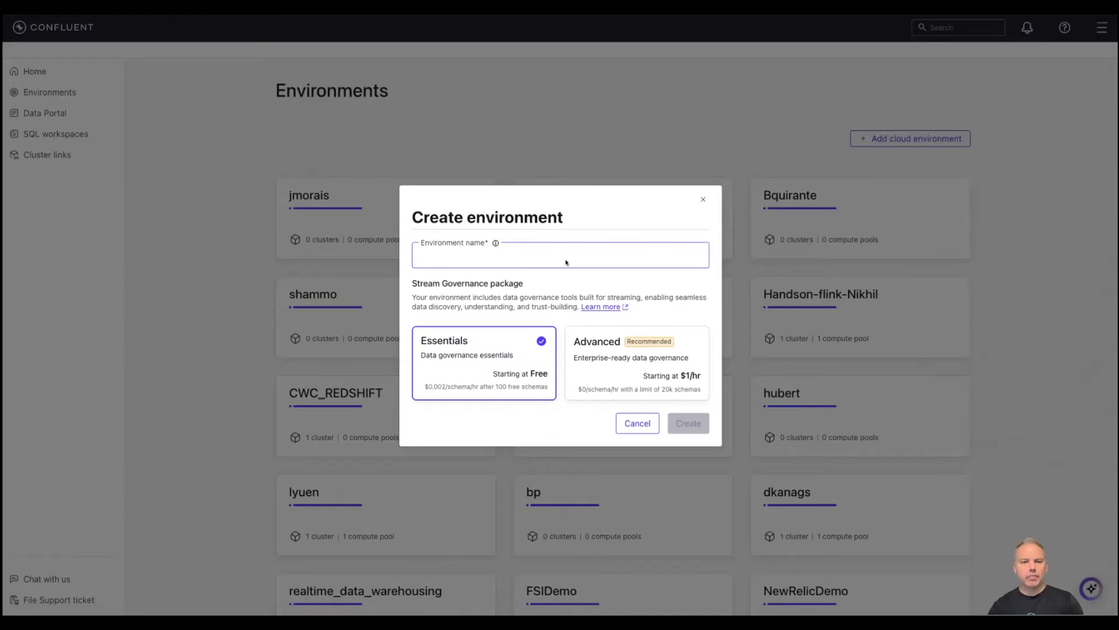
type("atestenv")
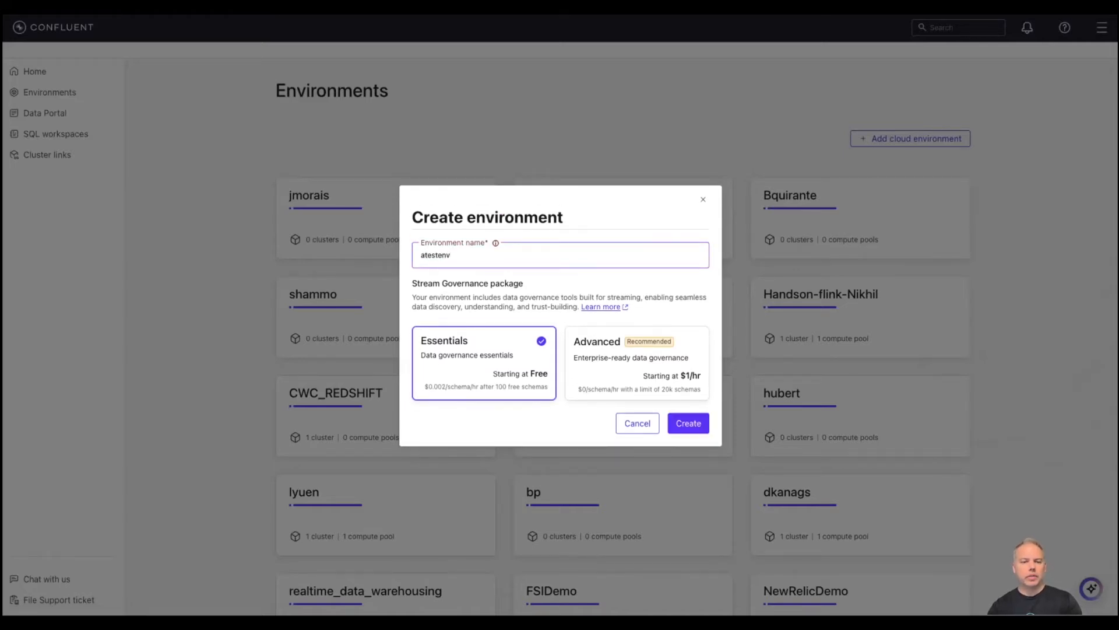
key("BackSpace")
key("BackSpace")
key("BackSpace")
key("BackSpace")
key("BackSpace")
key("BackSpace")
key("BackSpace")
key("BackSpace")
Name the environment scotts_env_candelete and create it with the Essentials Stream Governance package.
type("scotts_env_candelete")
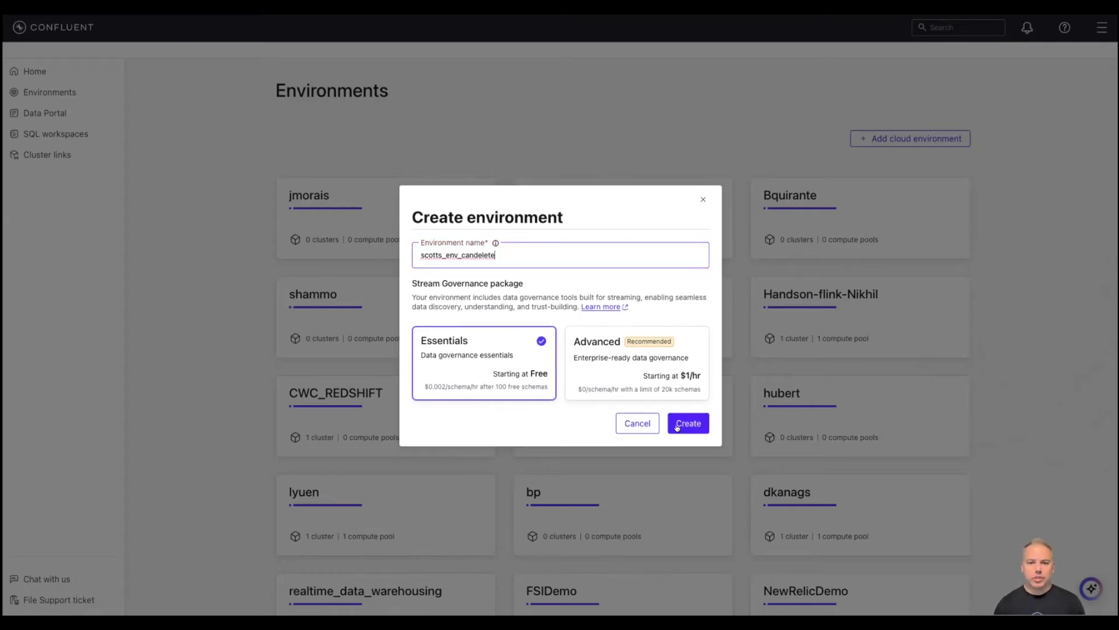
left_click(685, 426)
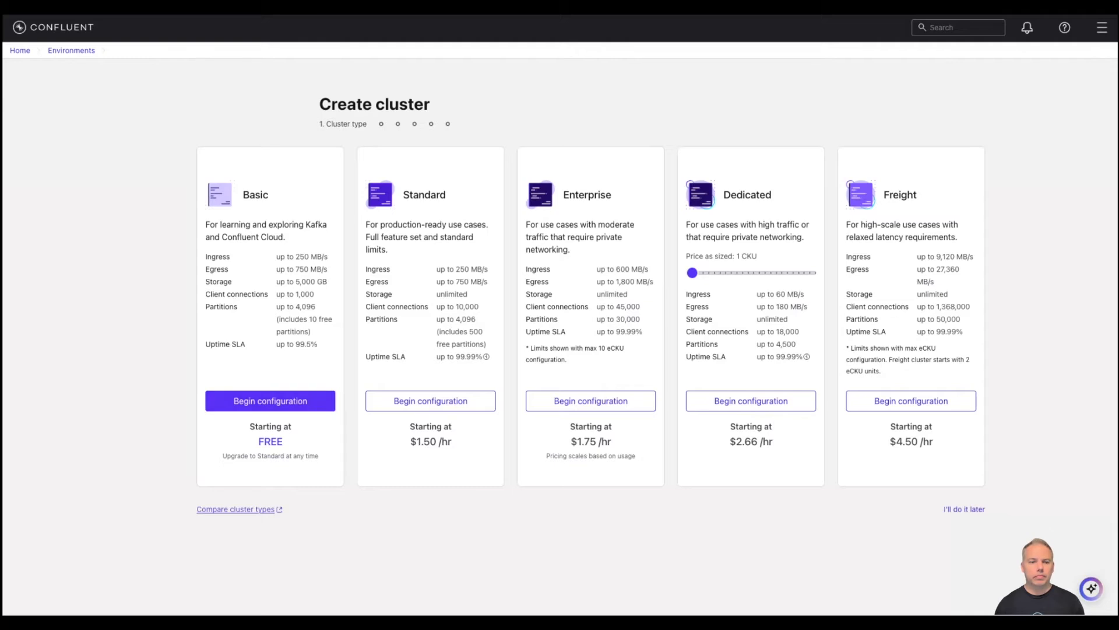
Configure a Basic cluster on AWS in the N. Virginia (us-east-1) region with single-zone availability.
left_click(259, 400)
left_click(372, 174)
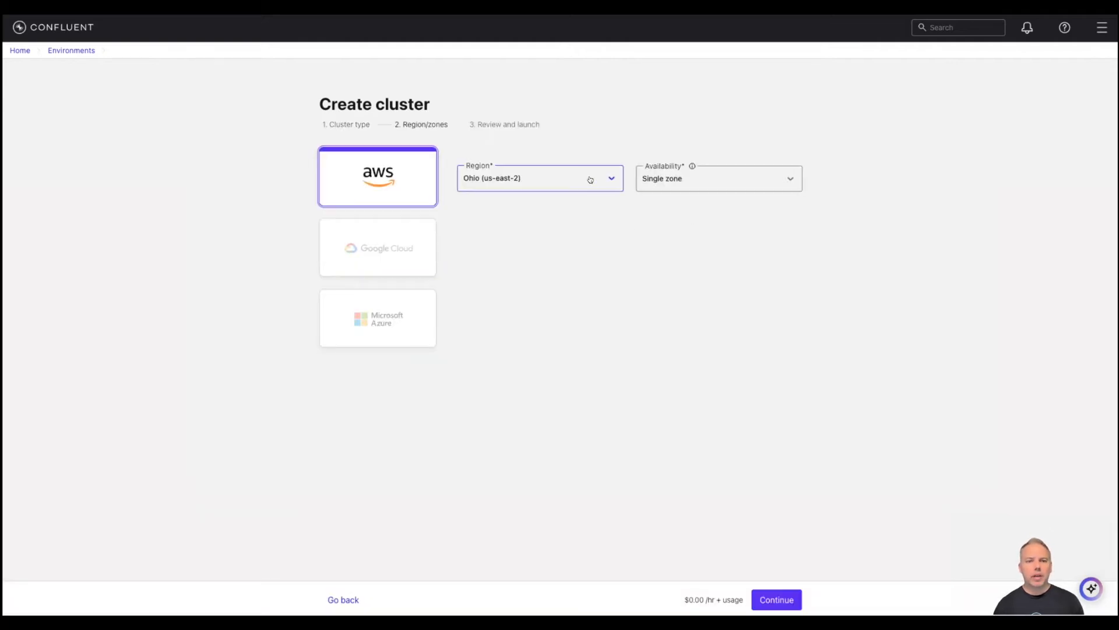
left_click(590, 179)
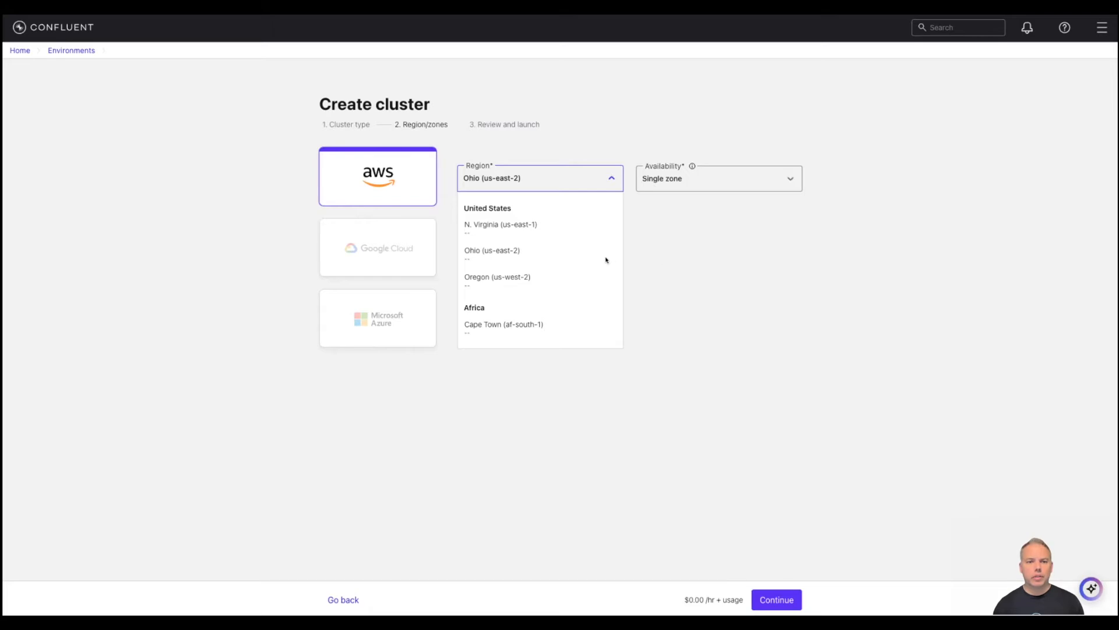
left_click(520, 224)
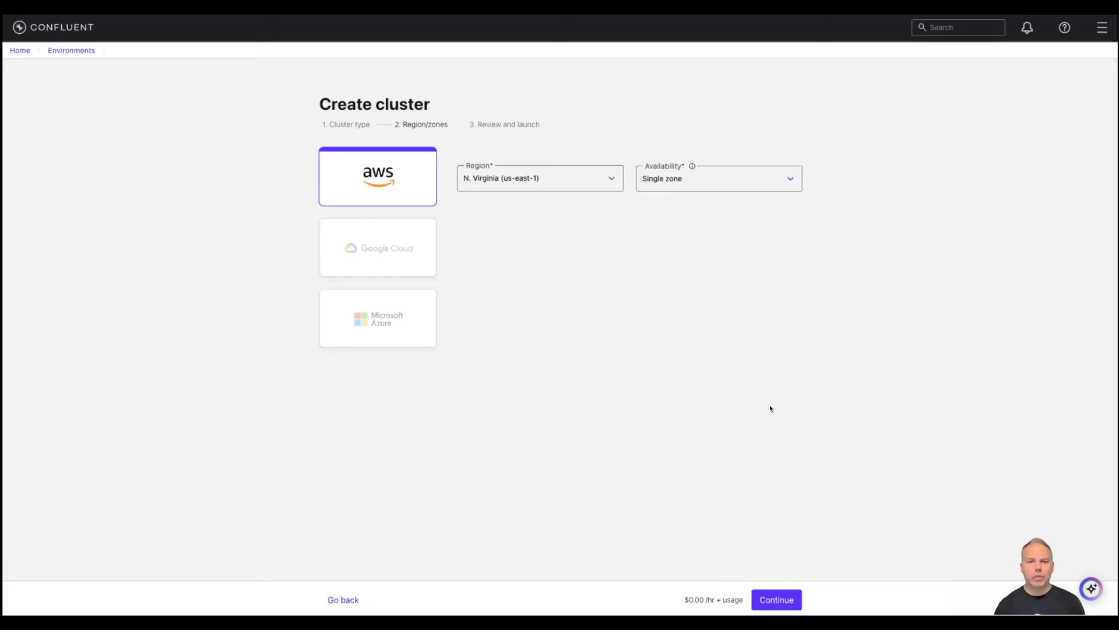
left_click(776, 600)
Launch the configured cluster under the name cluster_0.
left_click(492, 162)
left_click(784, 478)
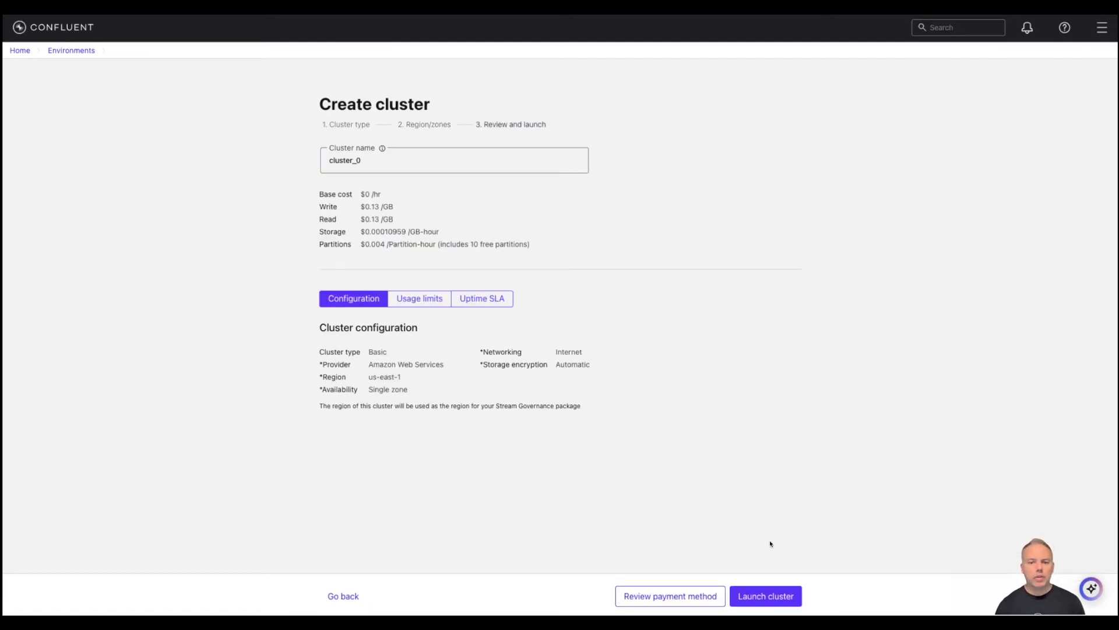
left_click(765, 598)
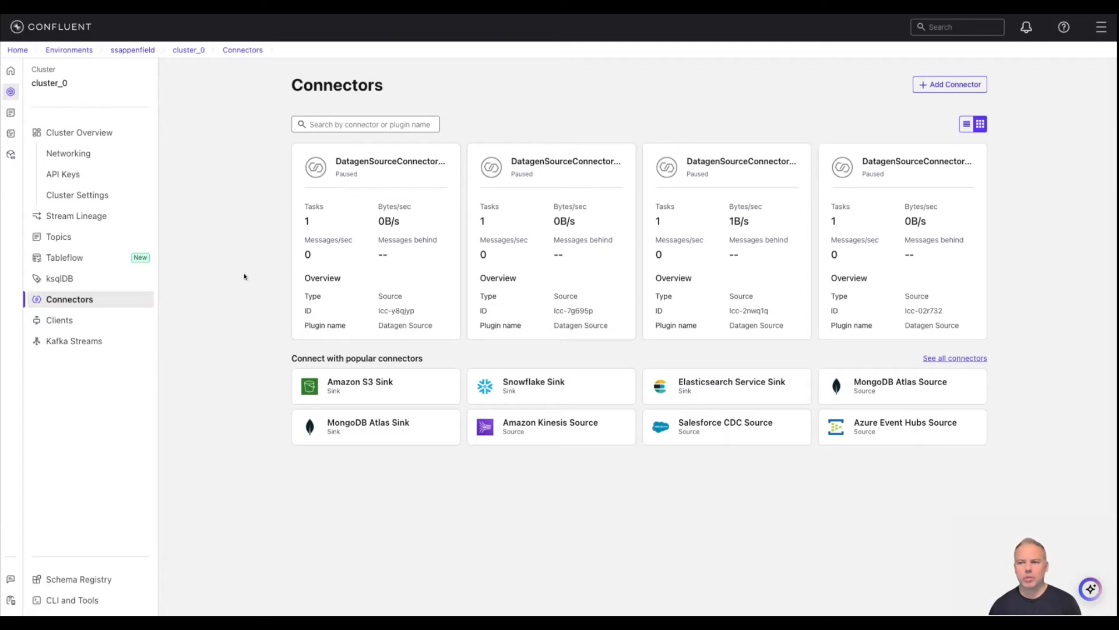
Find the Sample Data plugin by searching for datagen and launch it as a connector with the Orders template.
left_click(947, 84)
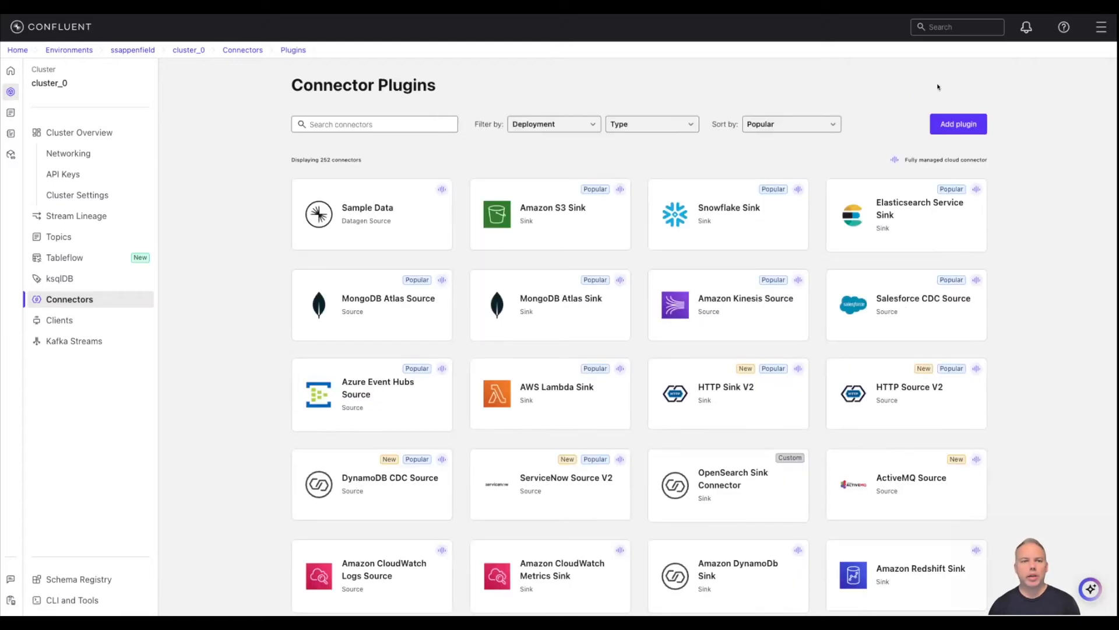
left_click(426, 126)
type("datagen")
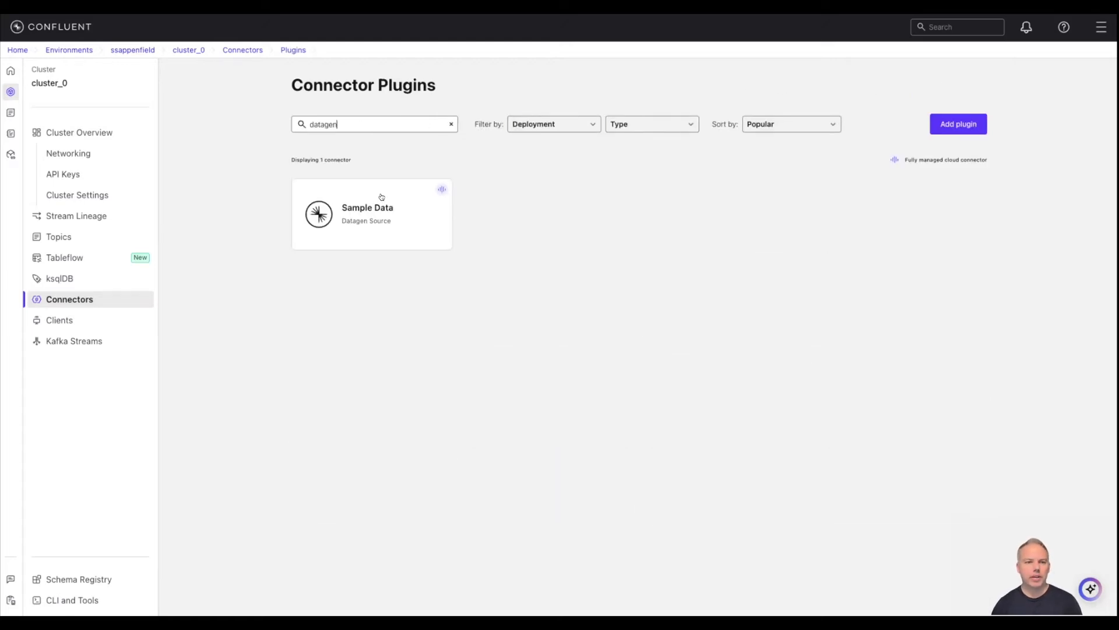
mouse_move(381, 196)
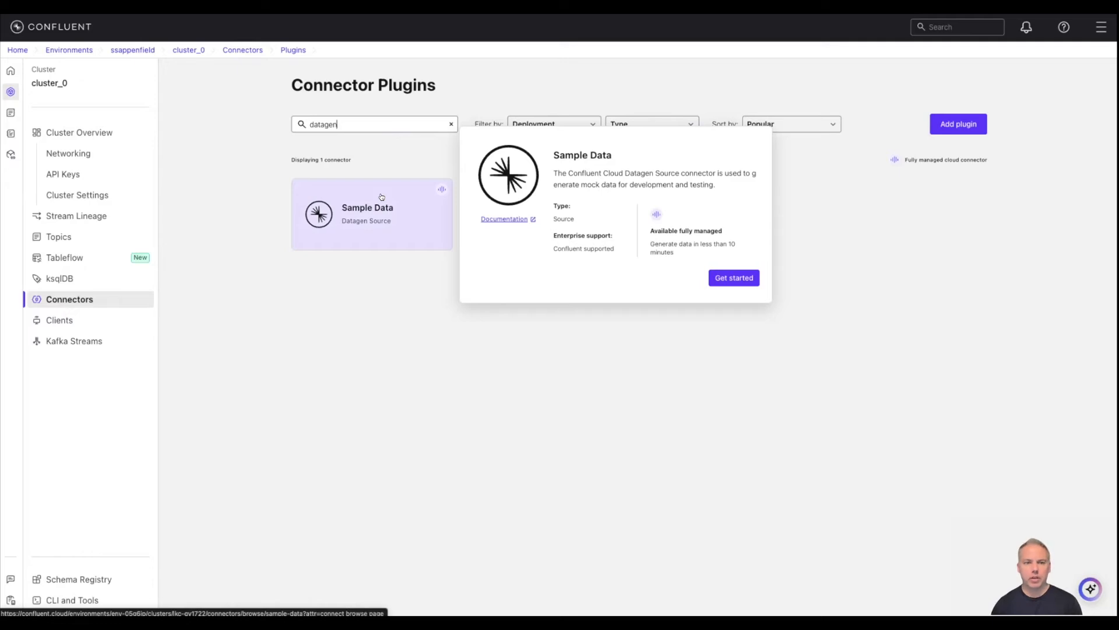
left_click(382, 196)
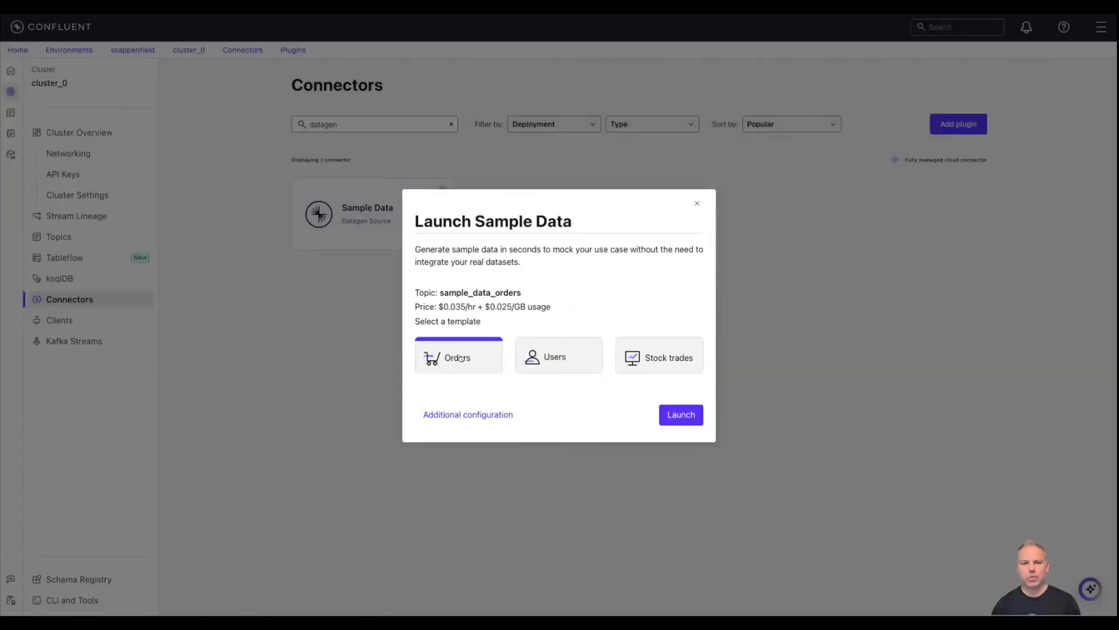
left_click(674, 421)
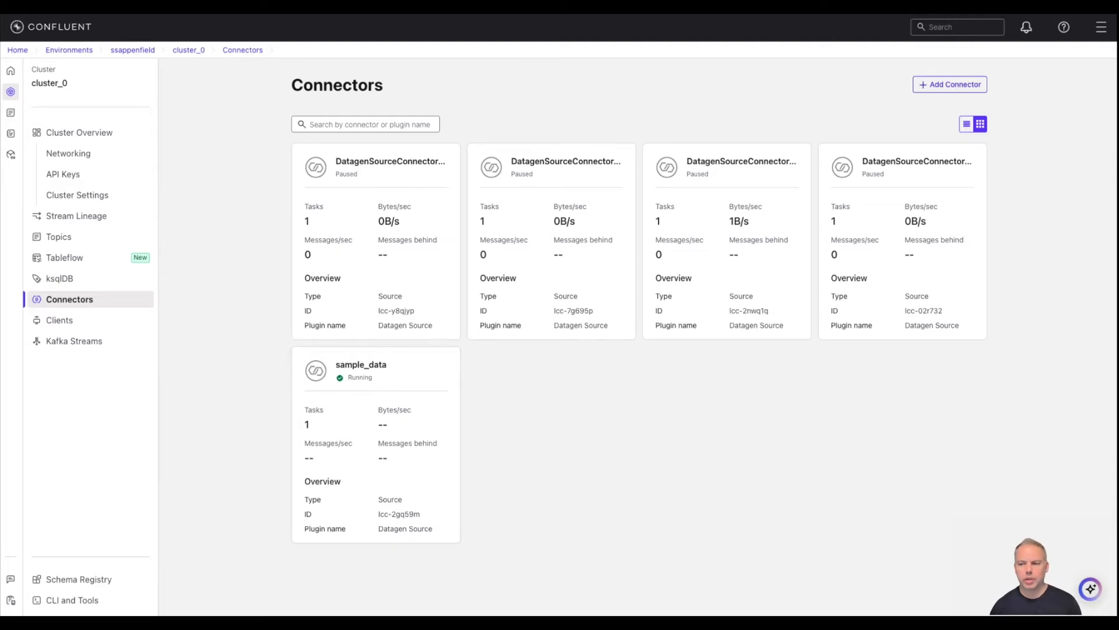
Open the sample_data connector's settings and check which topic it writes to.
left_click(389, 431)
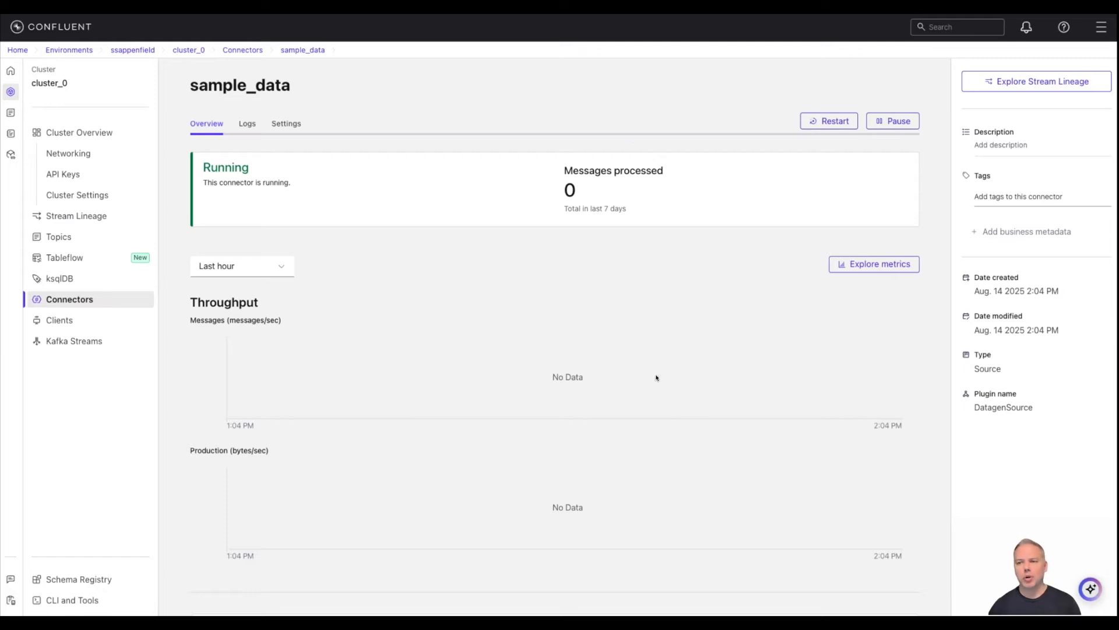
left_click(286, 125)
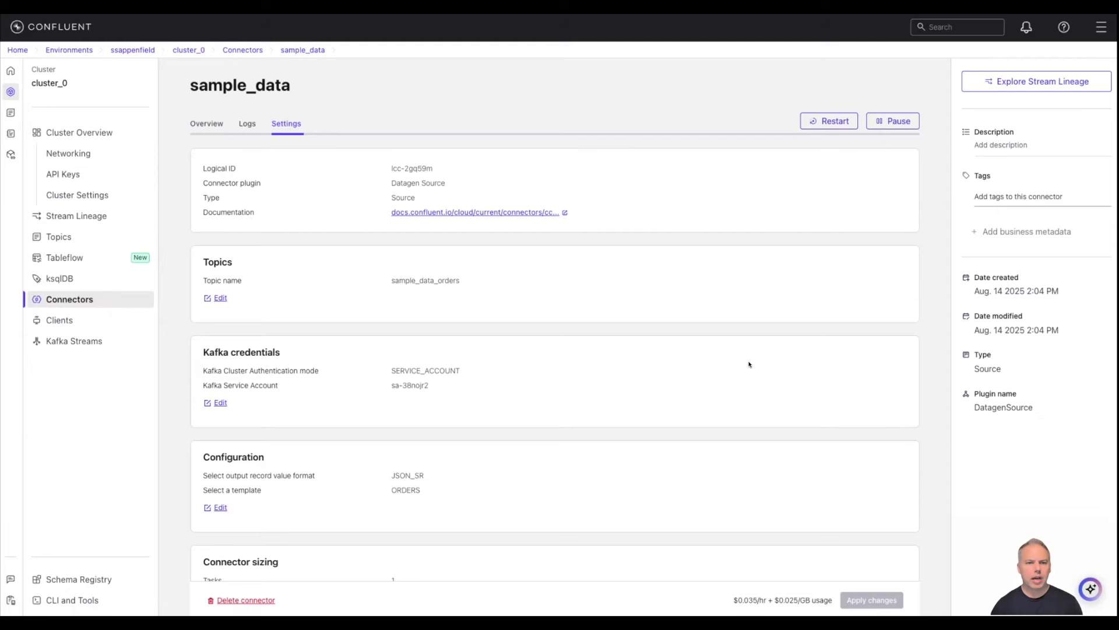
left_click_drag(389, 277, 495, 281)
left_click(496, 281)
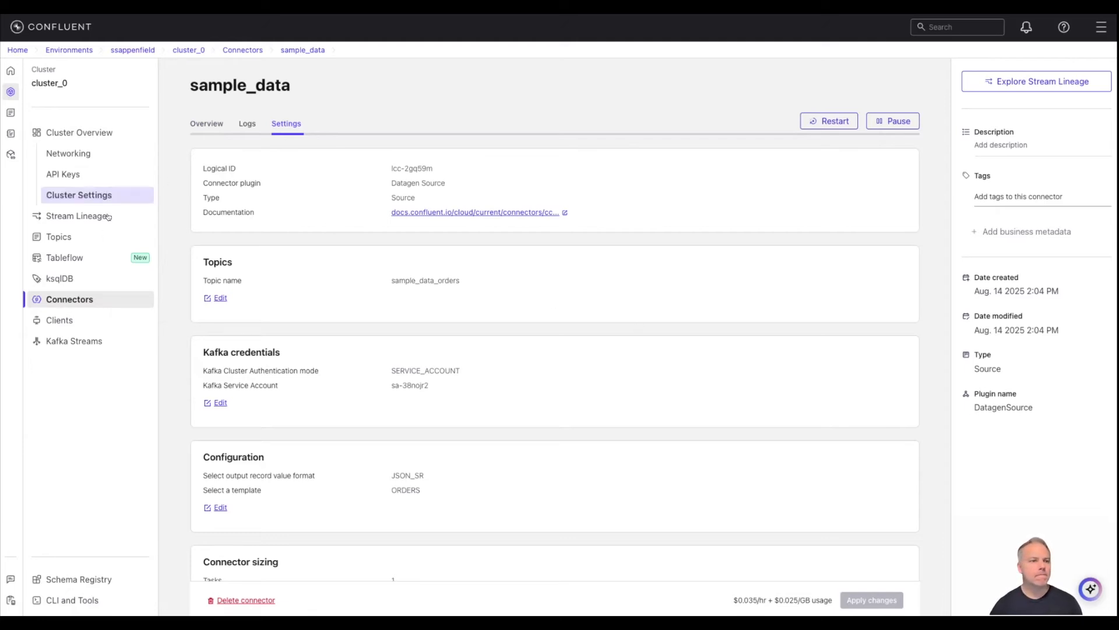
Open the sample_data_orders topic and examine the newest message's value and the topic's data contract.
left_click(96, 236)
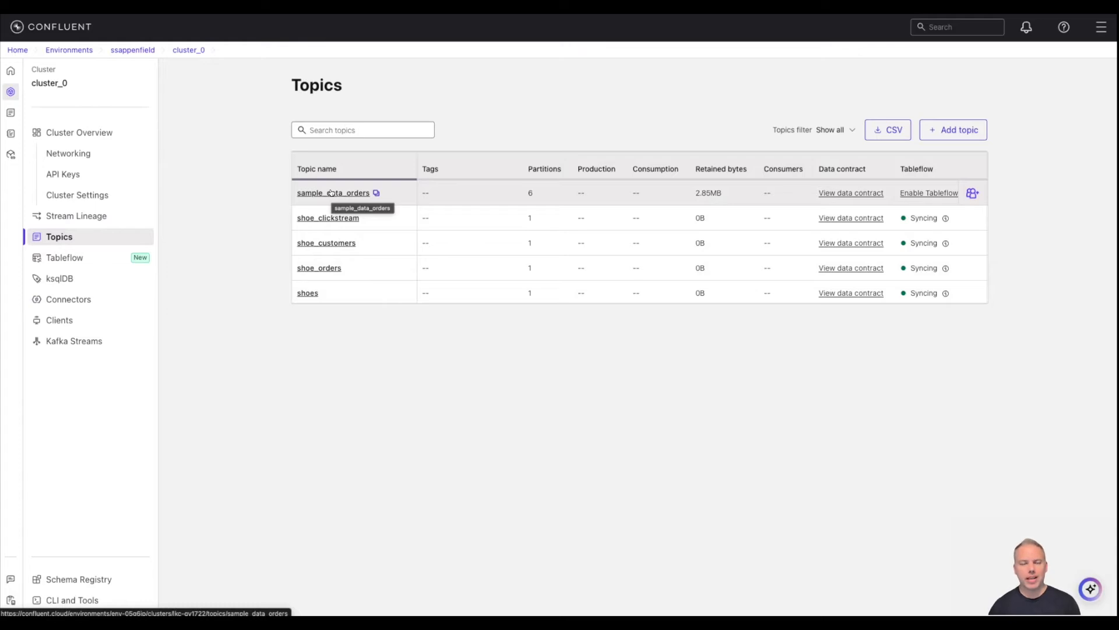
left_click(331, 193)
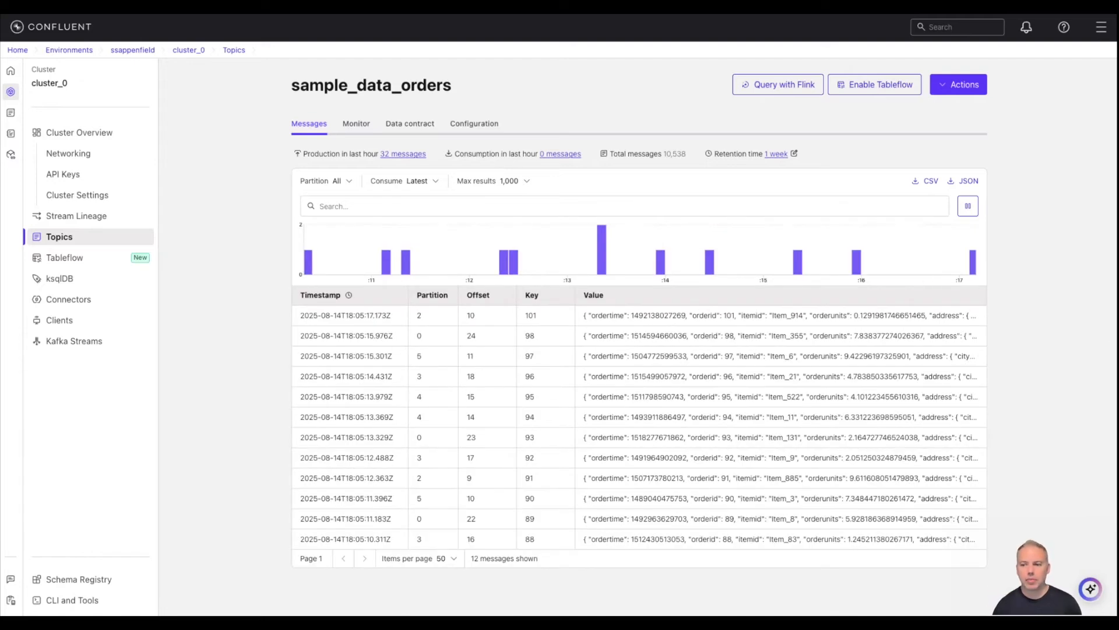
left_click(769, 314)
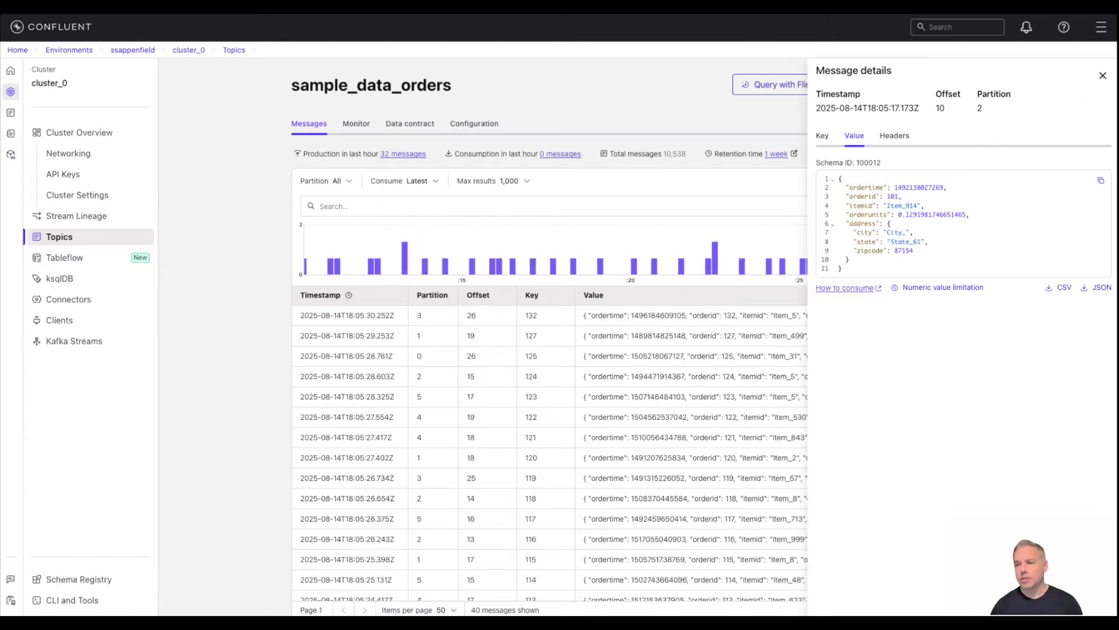
left_click(412, 125)
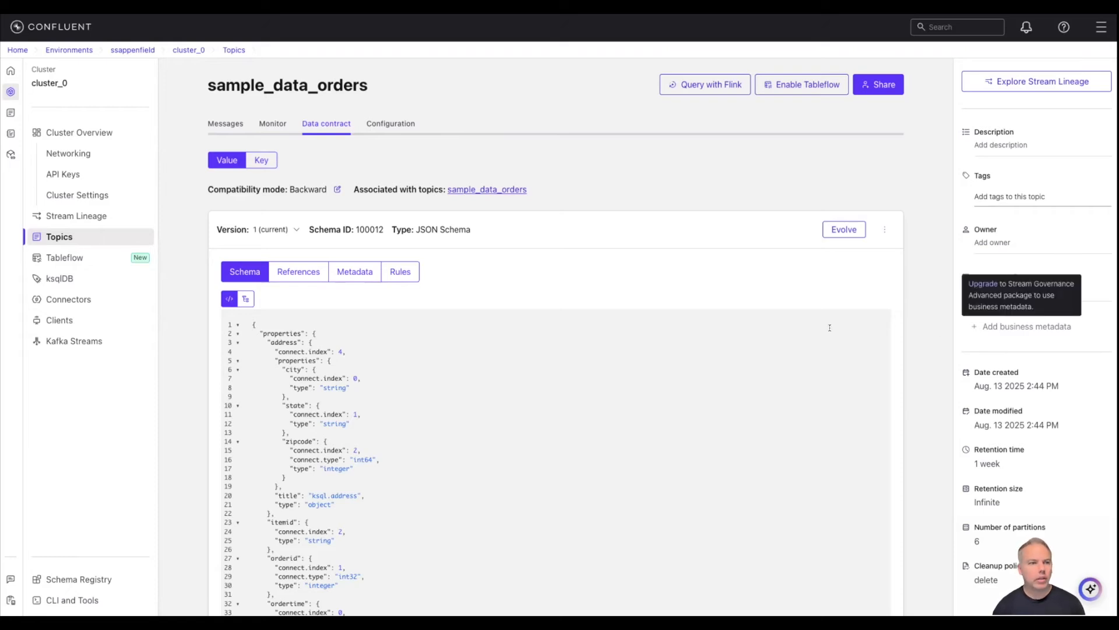
Return to the environment and view the data contracts in its Schema Registry.
left_click(138, 49)
left_click(93, 237)
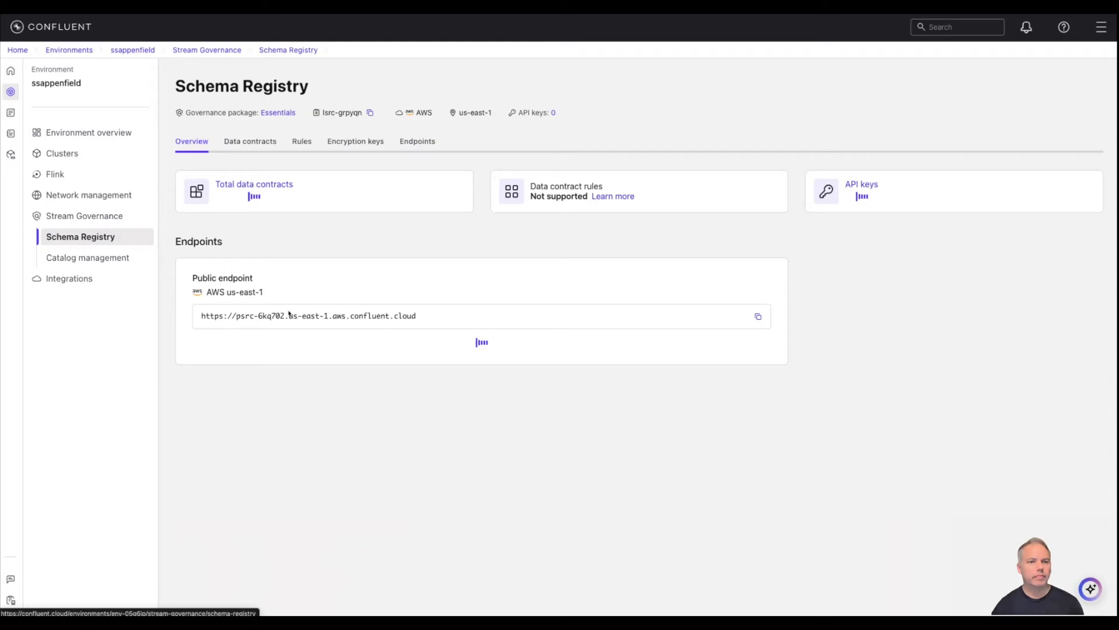
left_click(251, 141)
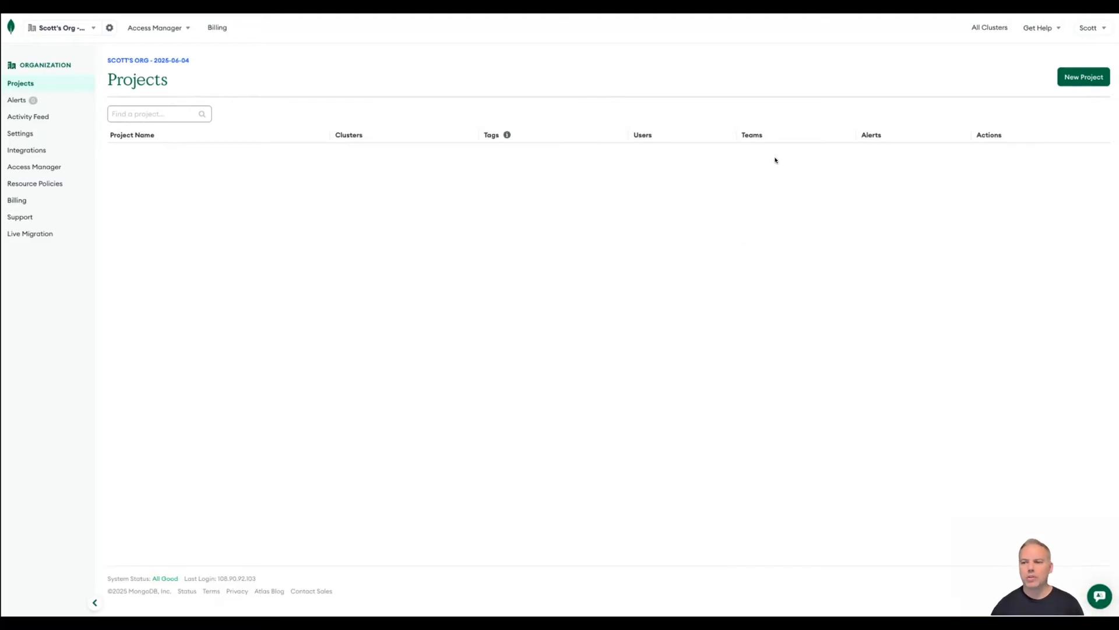
In MongoDB Atlas, create a project named My FMC Demo without adding further members.
left_click(1083, 77)
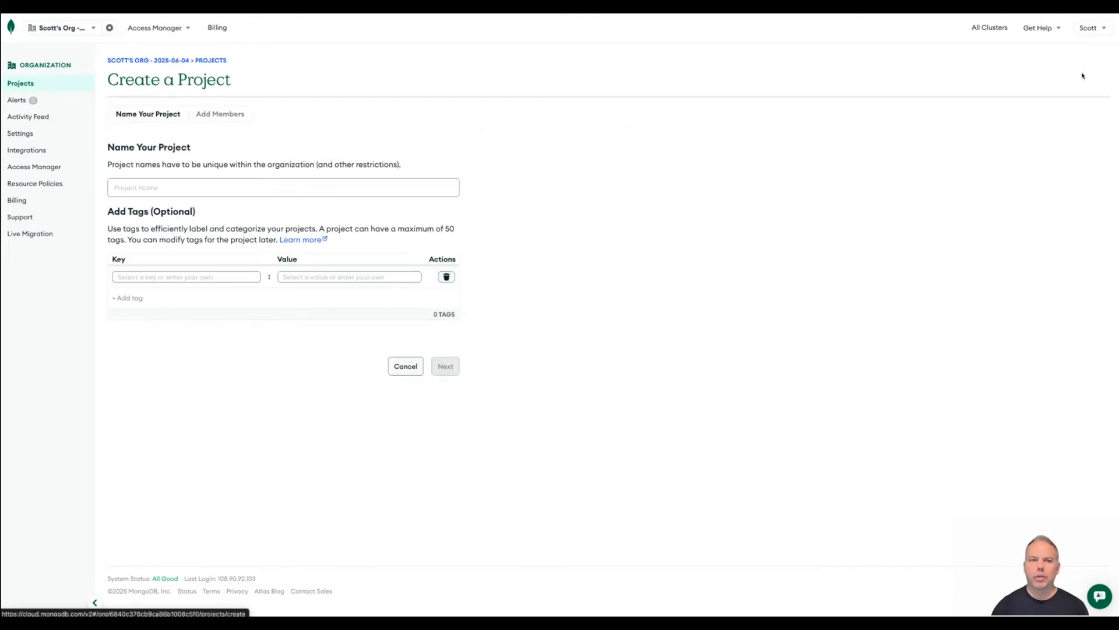
left_click(326, 186)
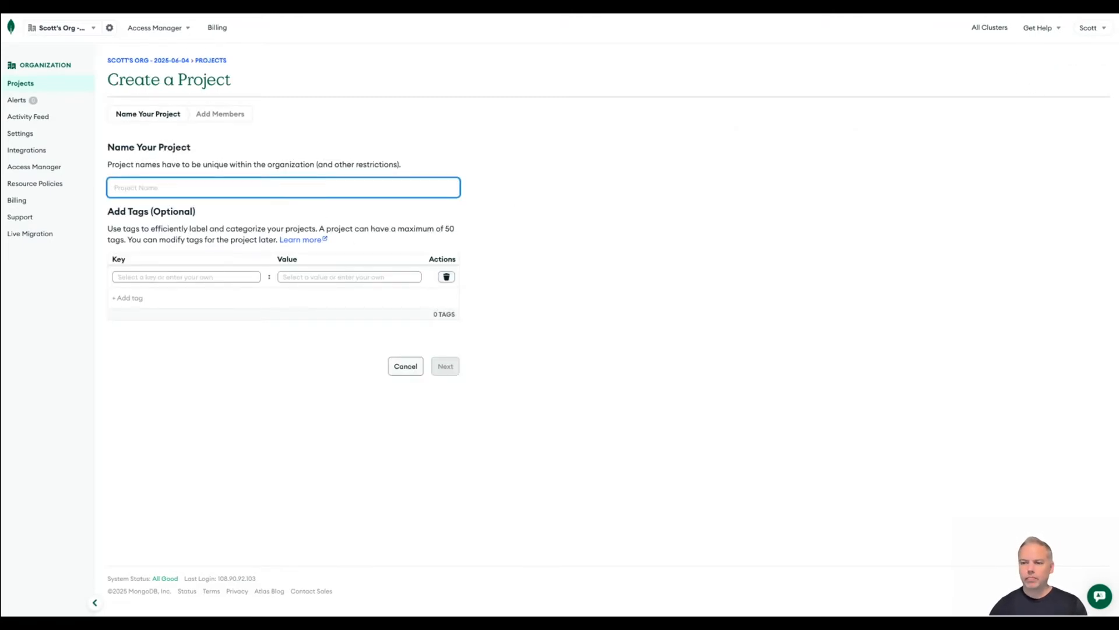
type("My")
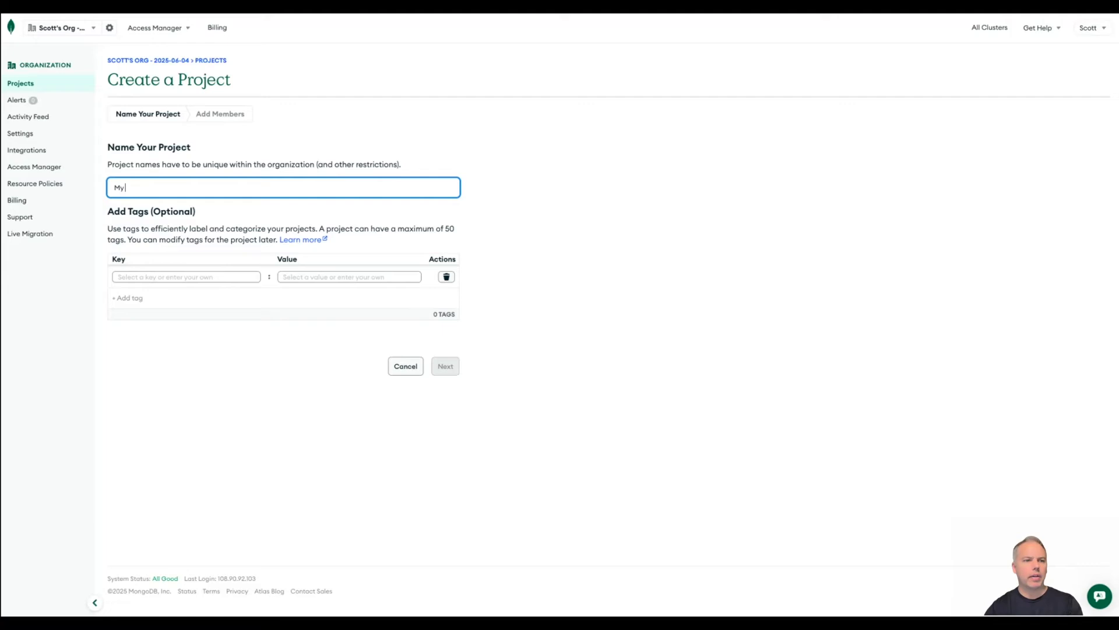
type(" FMC Demo")
left_click(448, 370)
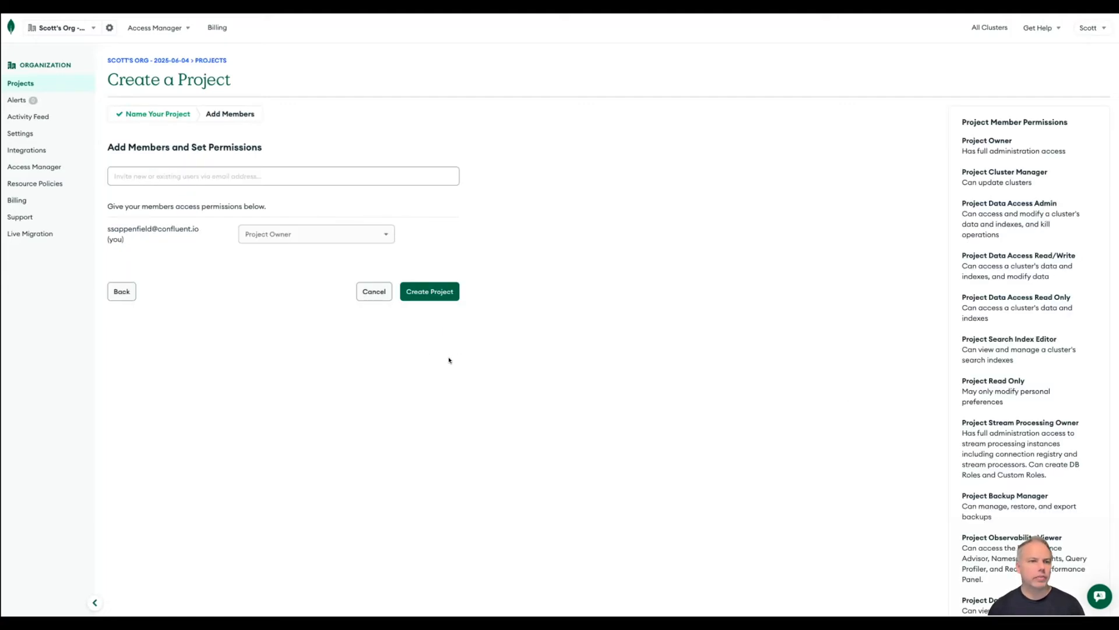
left_click(240, 171)
left_click(289, 236)
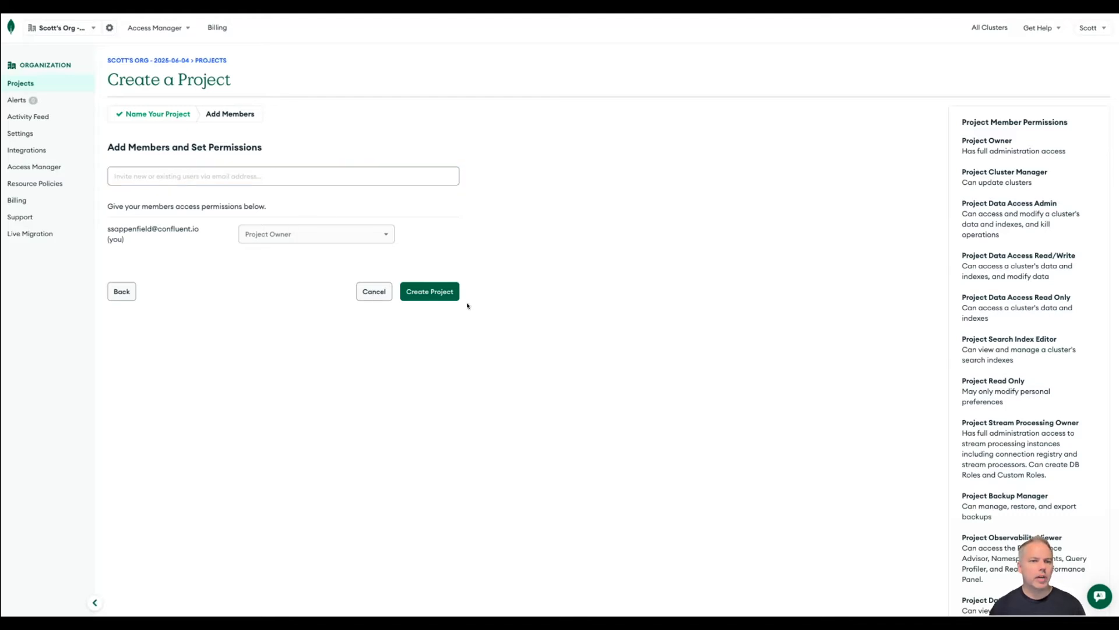
left_click(435, 293)
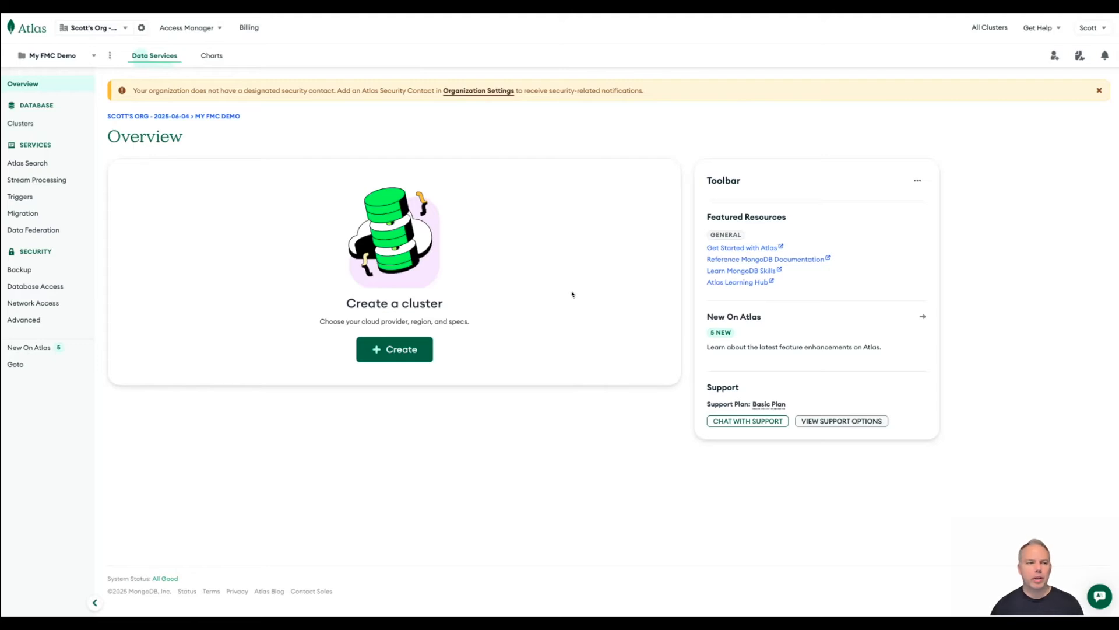
Create and deploy a Free-tier cluster named ClusterCFLT0 with AWS as its provider, keeping the default region and quick setup options.
left_click(399, 350)
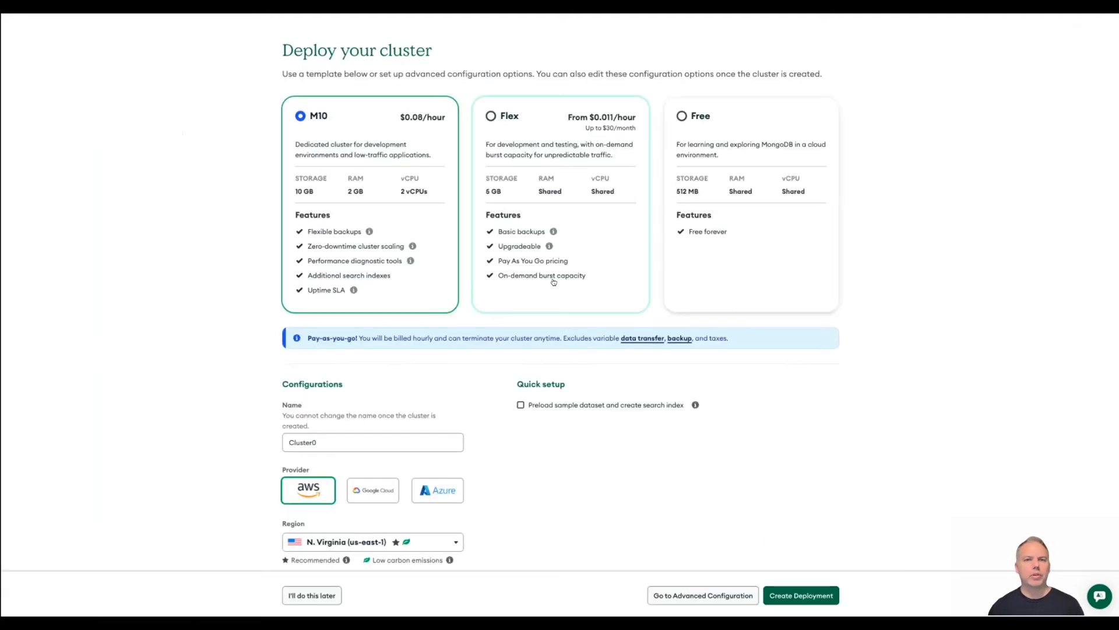
left_click(770, 155)
scroll(729, 225, "down", 1)
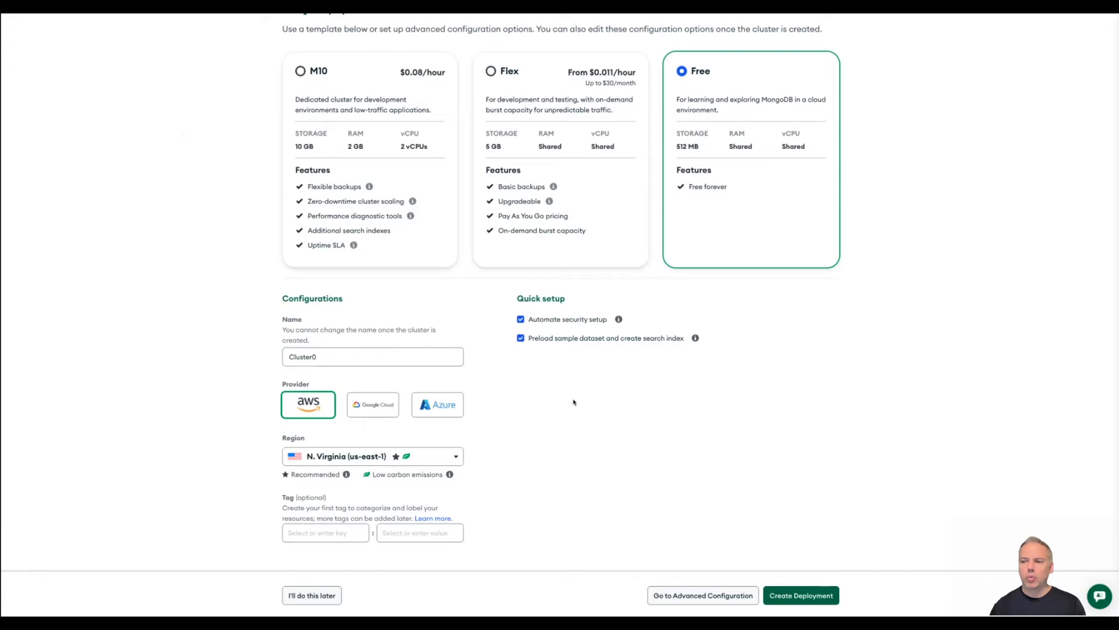
double_click(396, 365)
key("Left")
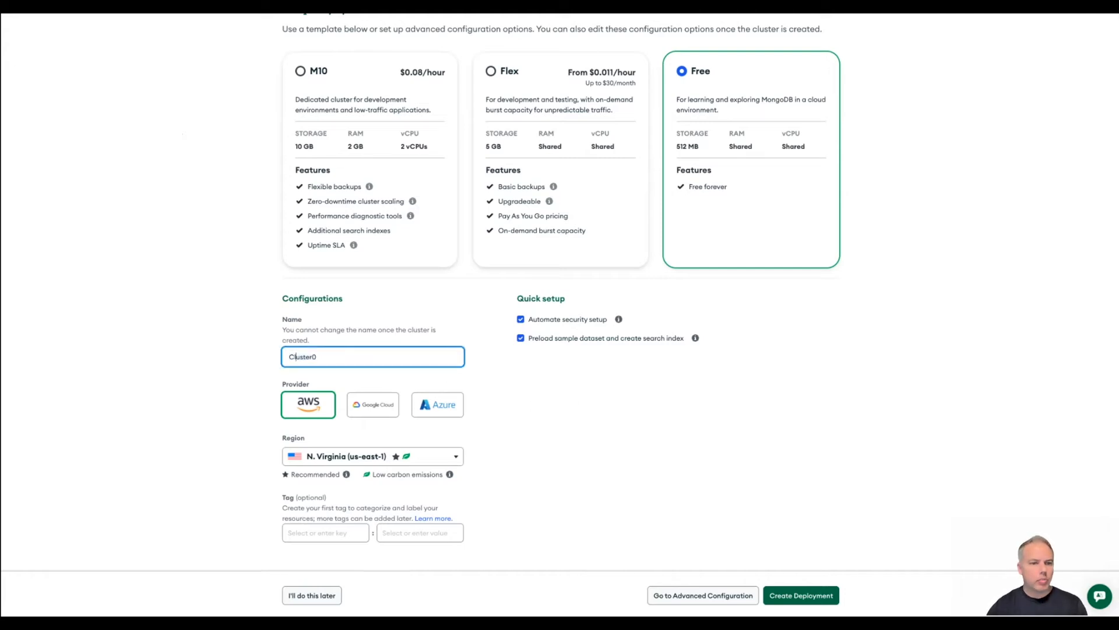
type("CFLT")
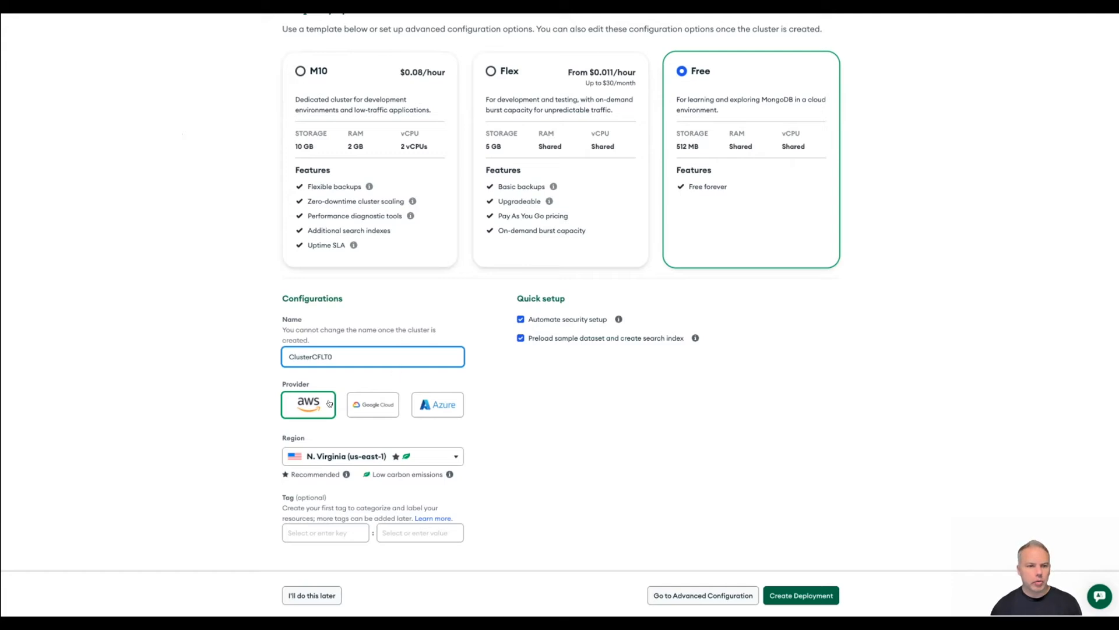
left_click(308, 404)
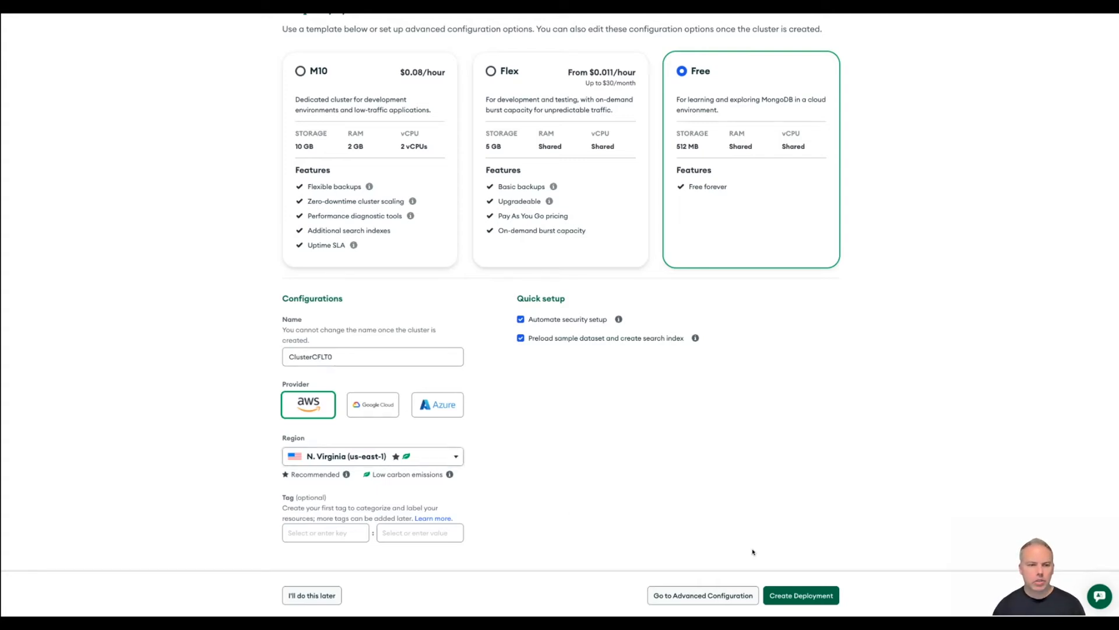
left_click(801, 595)
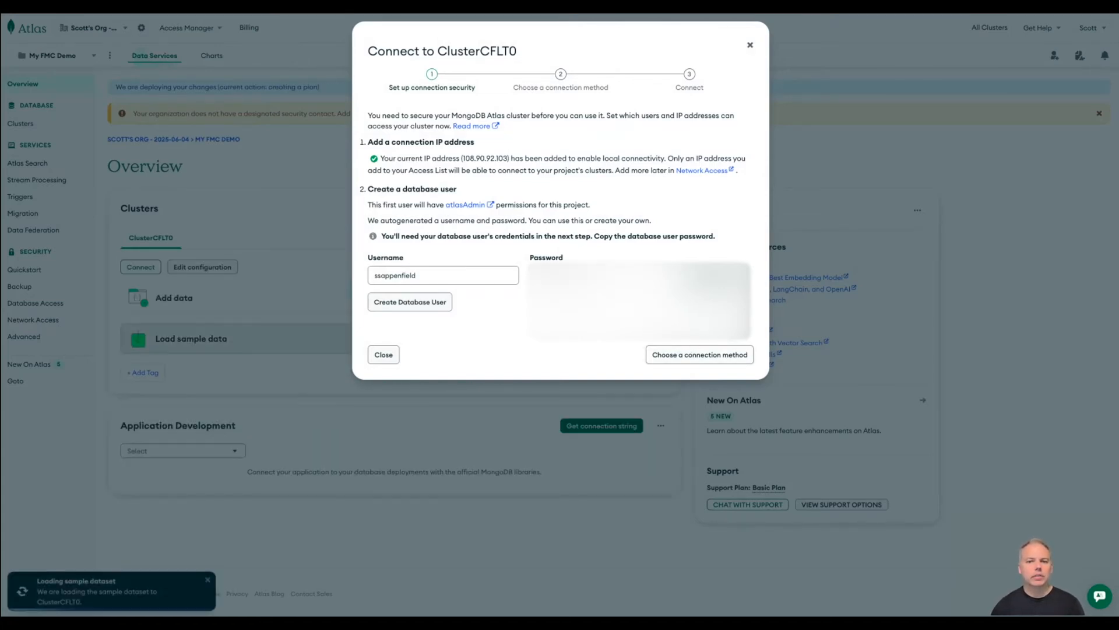
Create the database user for ClusterCFLT0 with the autogenerated credentials and close the connection setup without choosing a method.
left_click(667, 354)
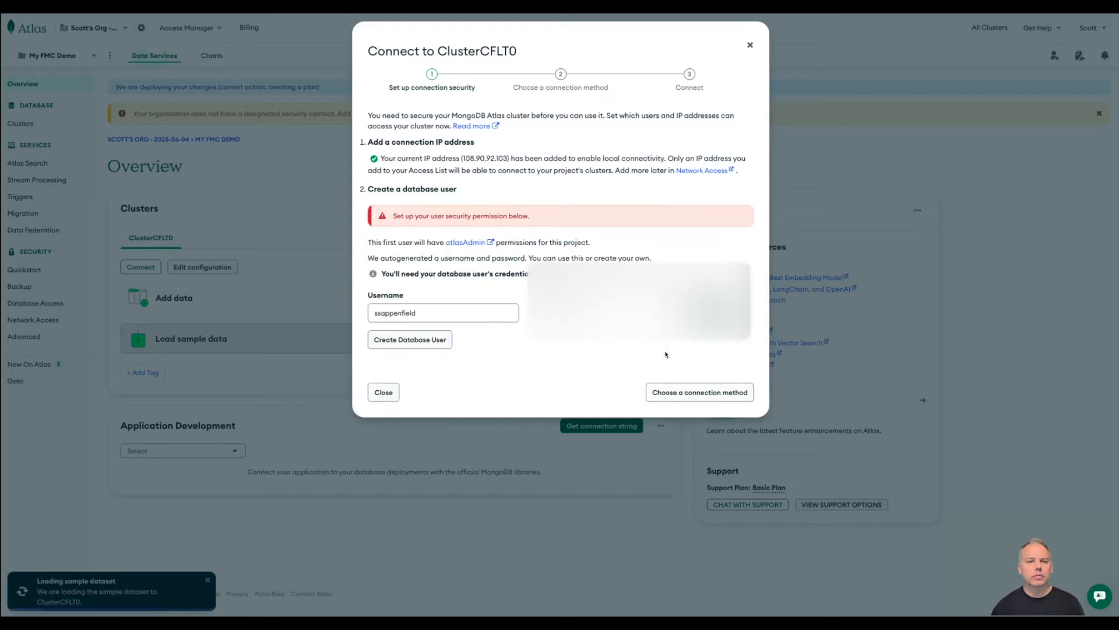
left_click(419, 340)
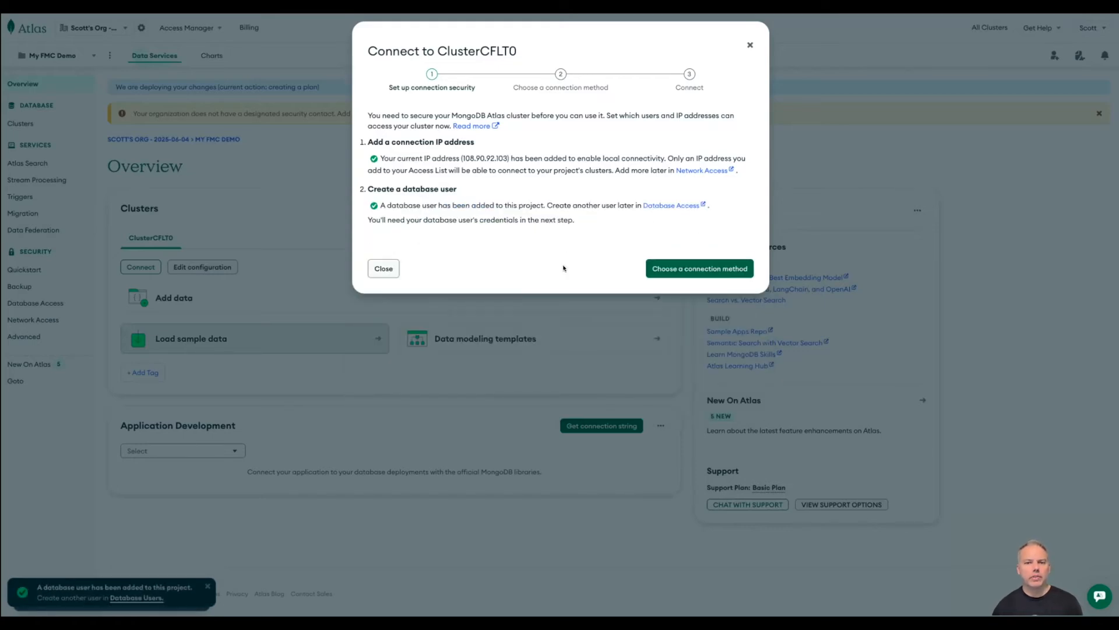
left_click(691, 270)
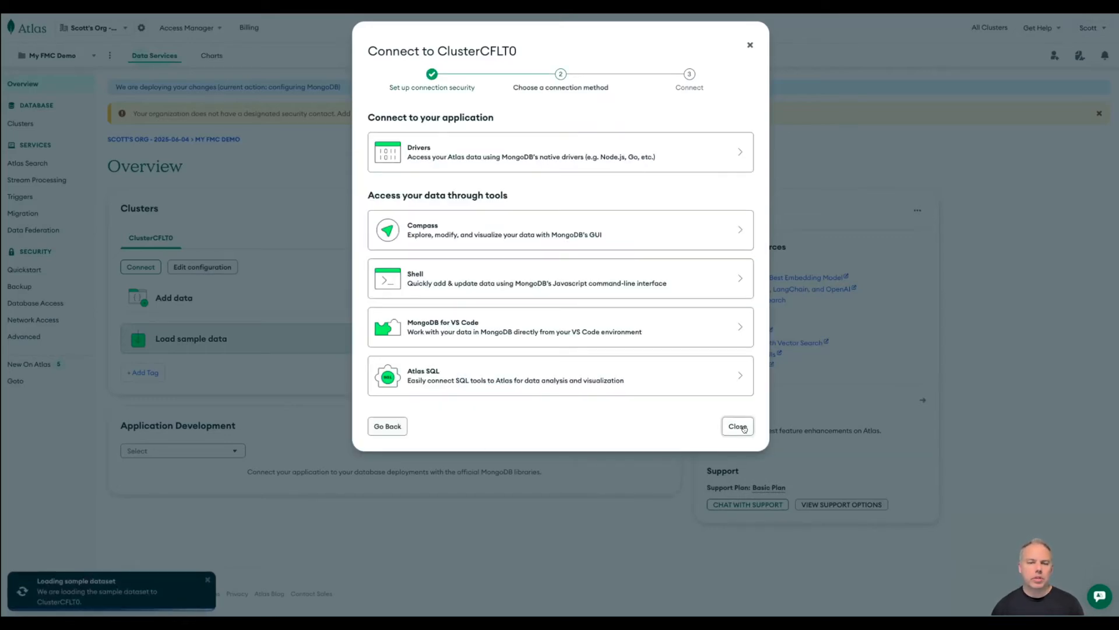
left_click(737, 426)
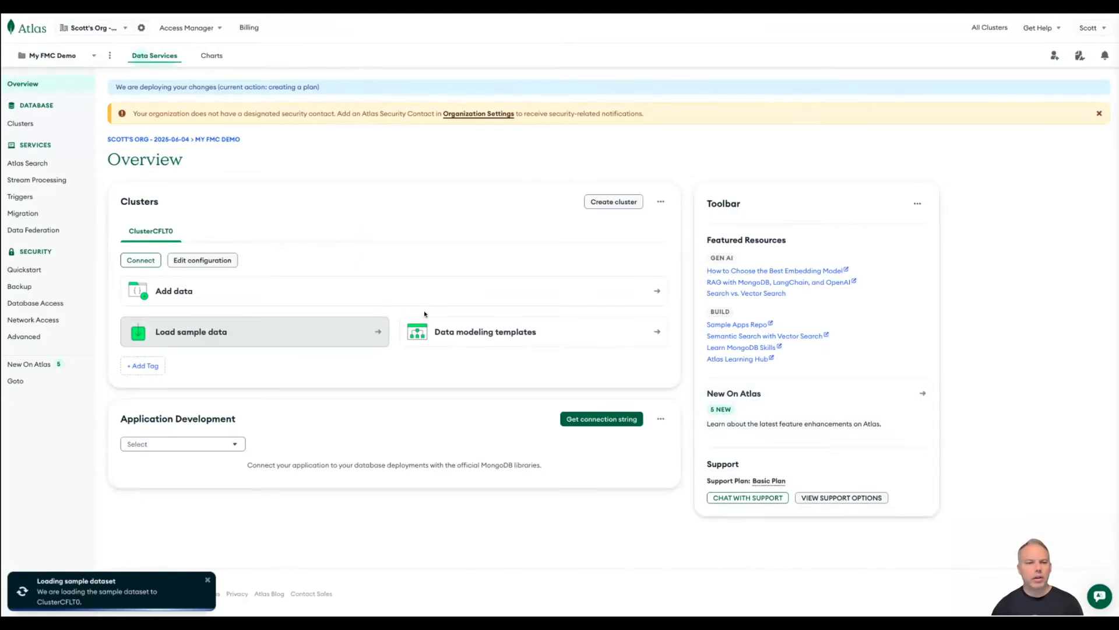
Add the IP access list entry 0.0.0.0/0 with the comment "allowable on the internet" to the project's network access.
left_click(34, 319)
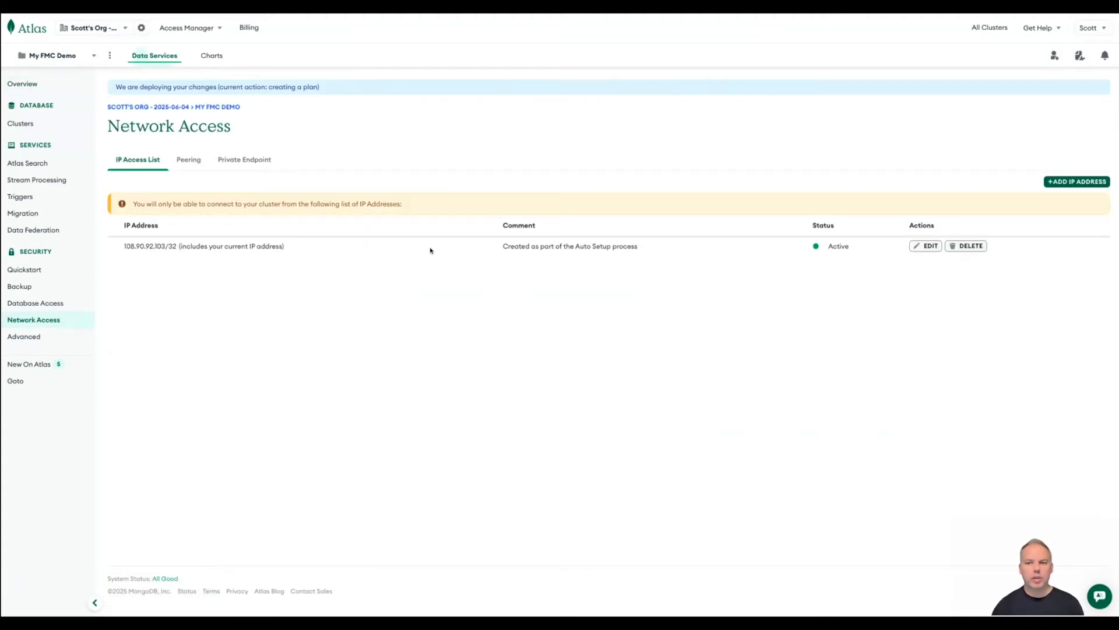
left_click(1078, 182)
left_click(622, 324)
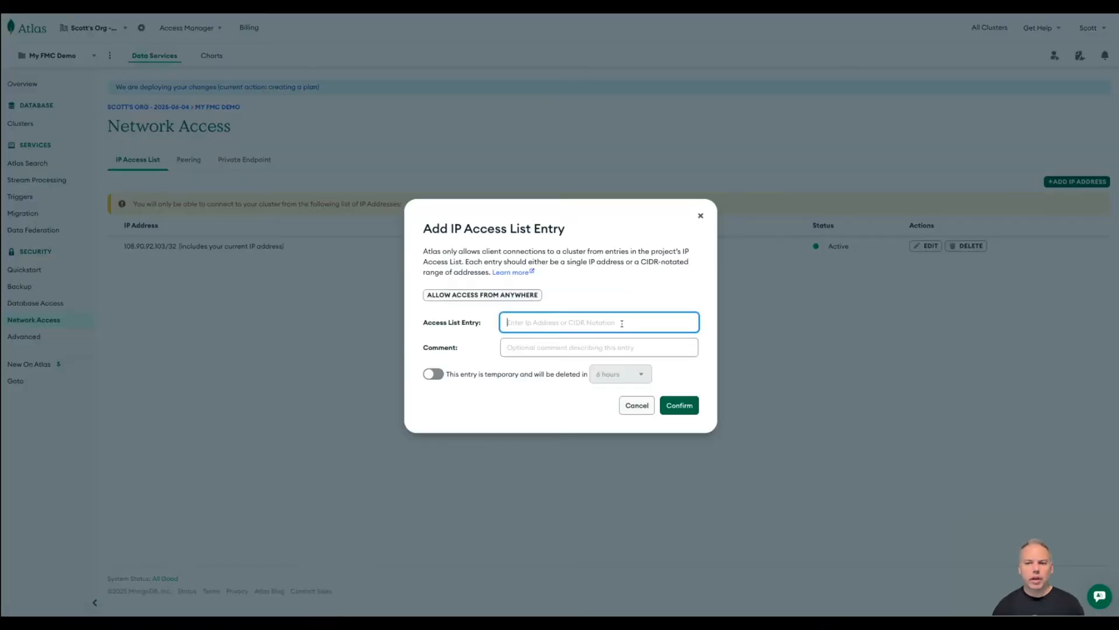
type("0")
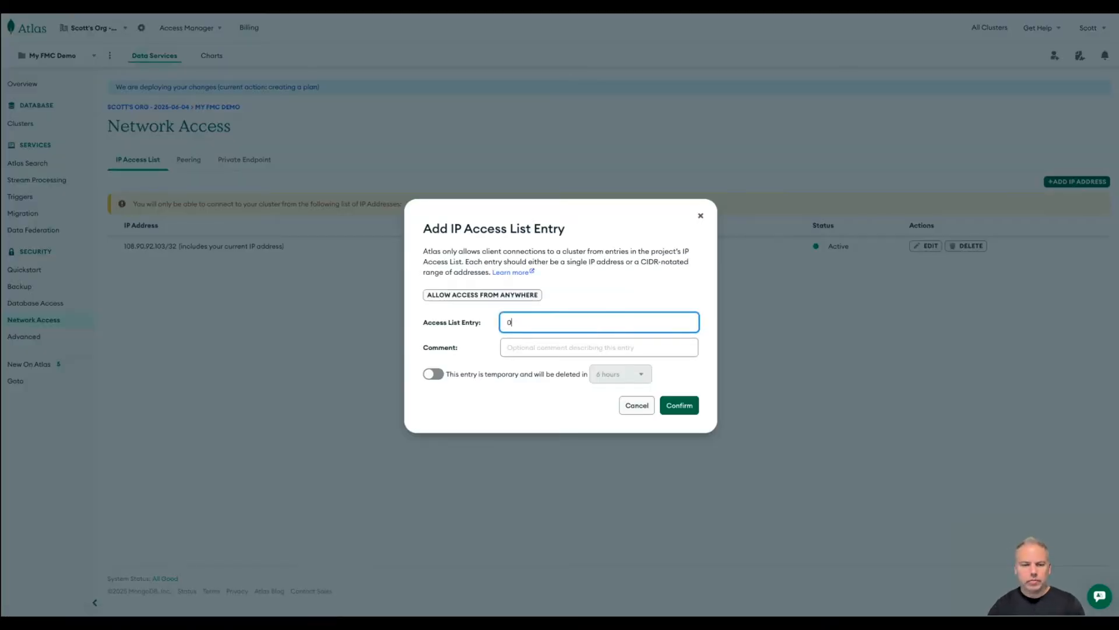
type(".0.0.0/0")
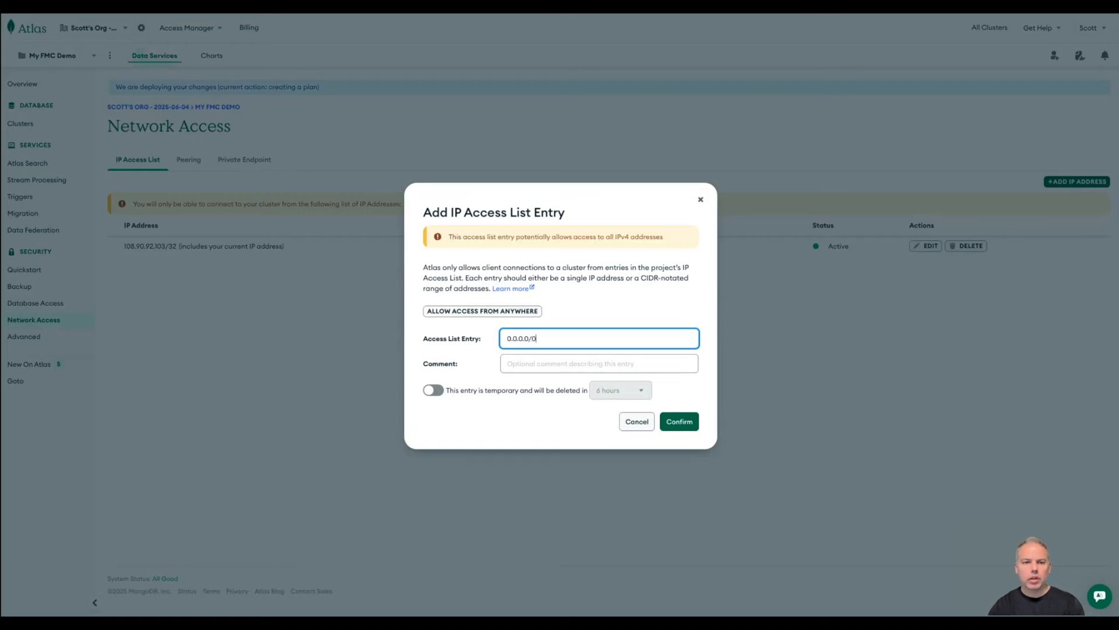
key("Tab")
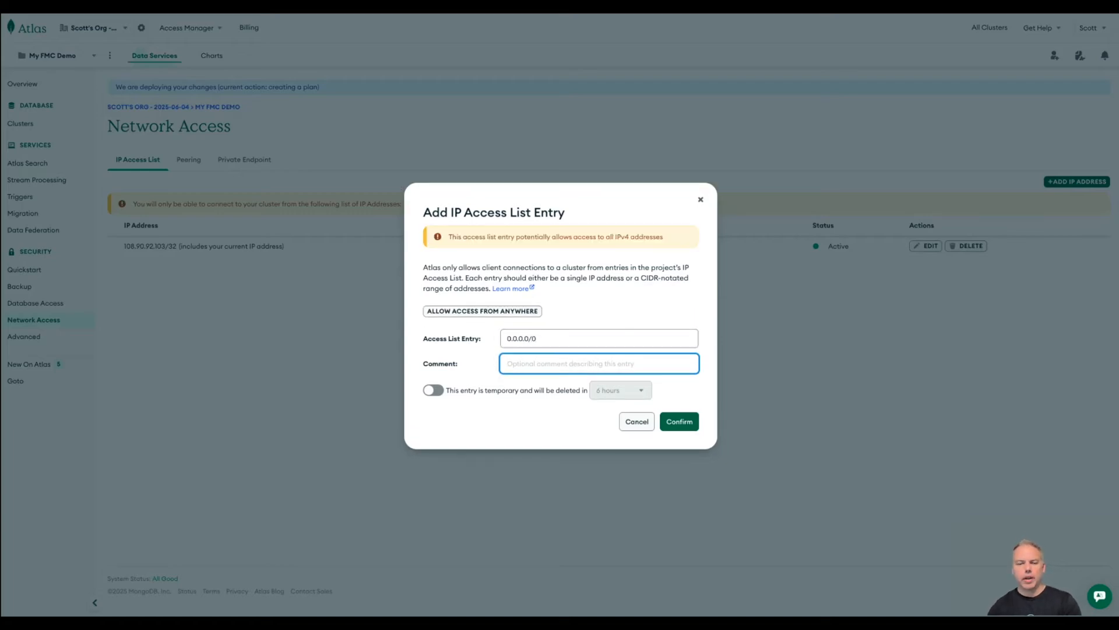
type("allowable on the internet")
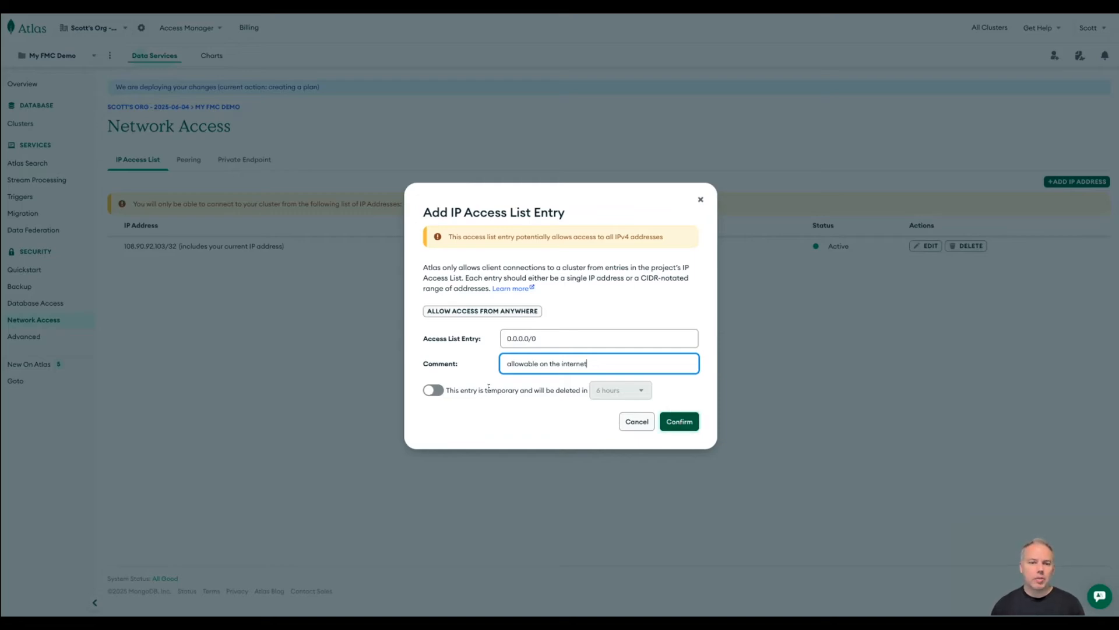
left_click(692, 424)
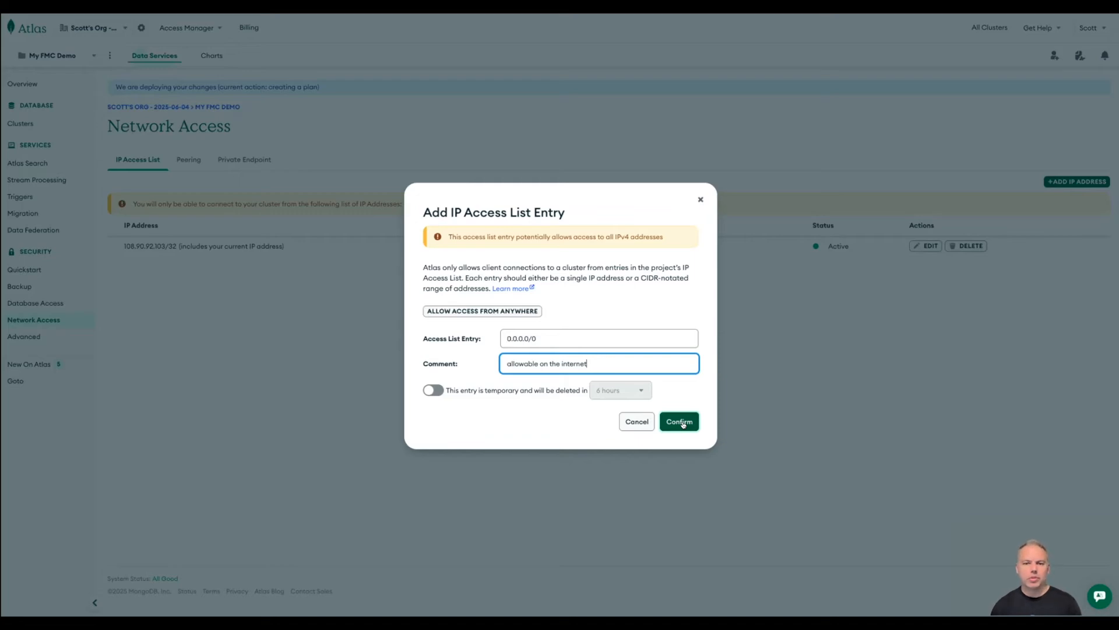
left_click(683, 424)
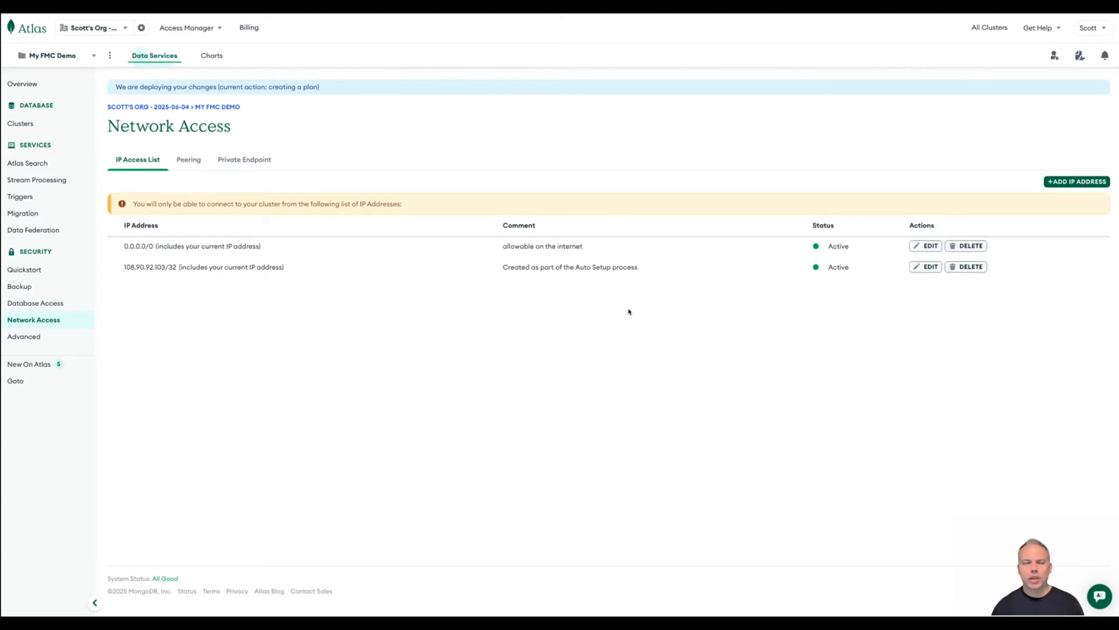
Open ClusterCFLT0's collections and try to view embedded_movies in the sample_mflix database.
left_click(21, 123)
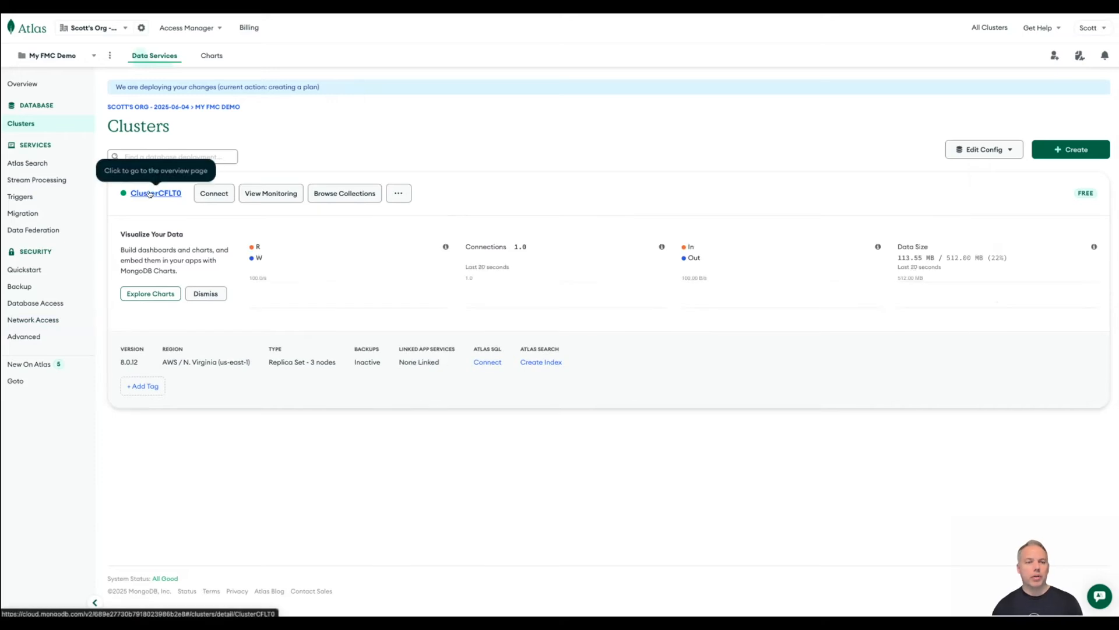
left_click(150, 194)
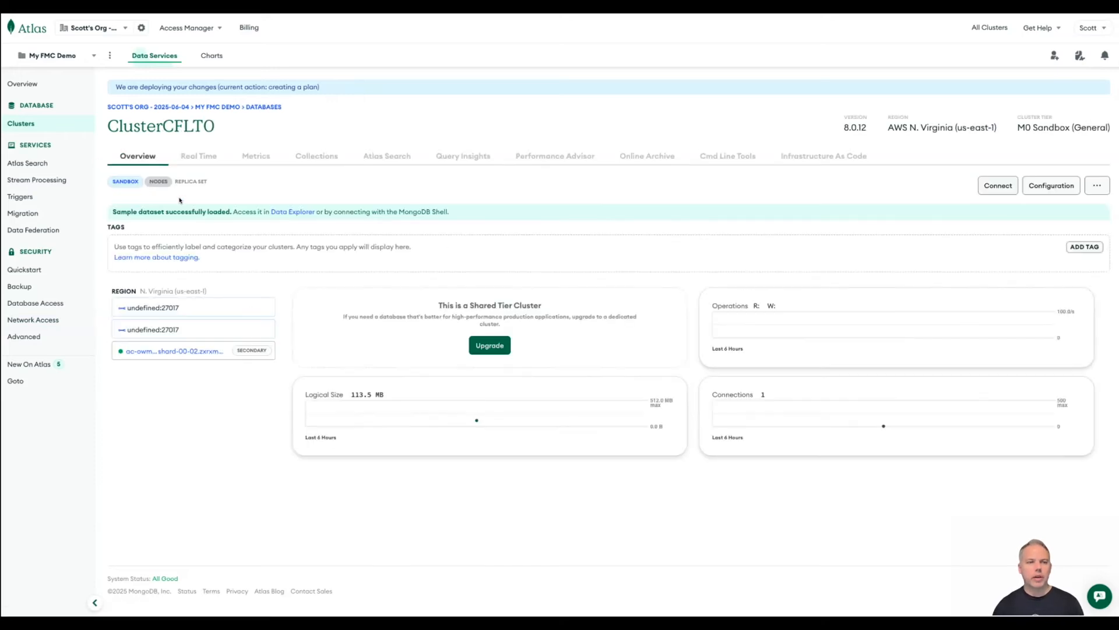
left_click(316, 156)
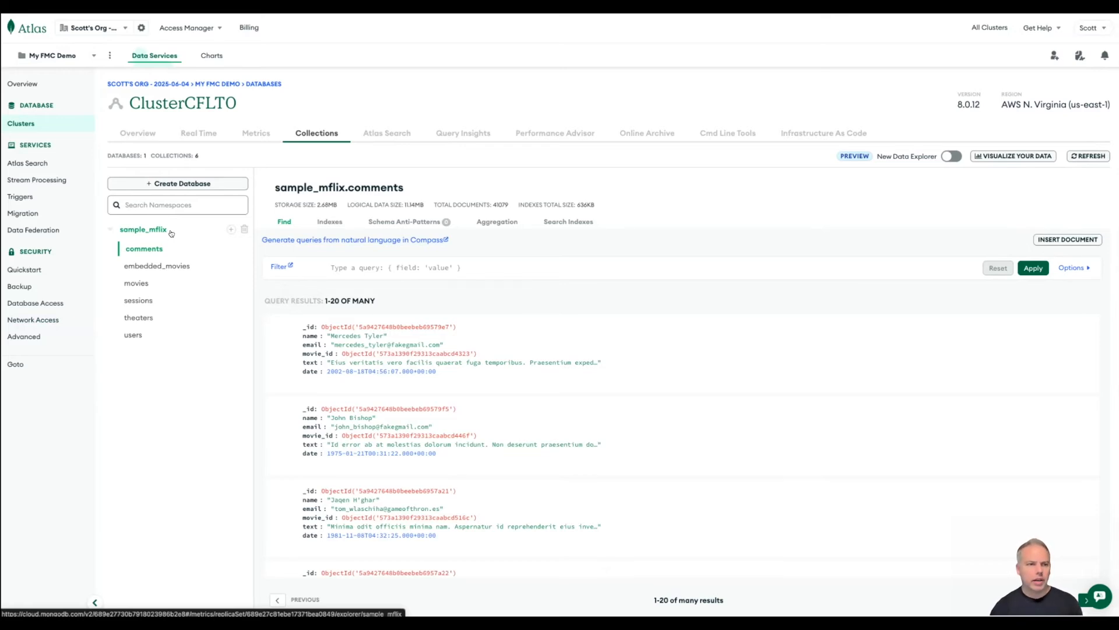
left_click(170, 264)
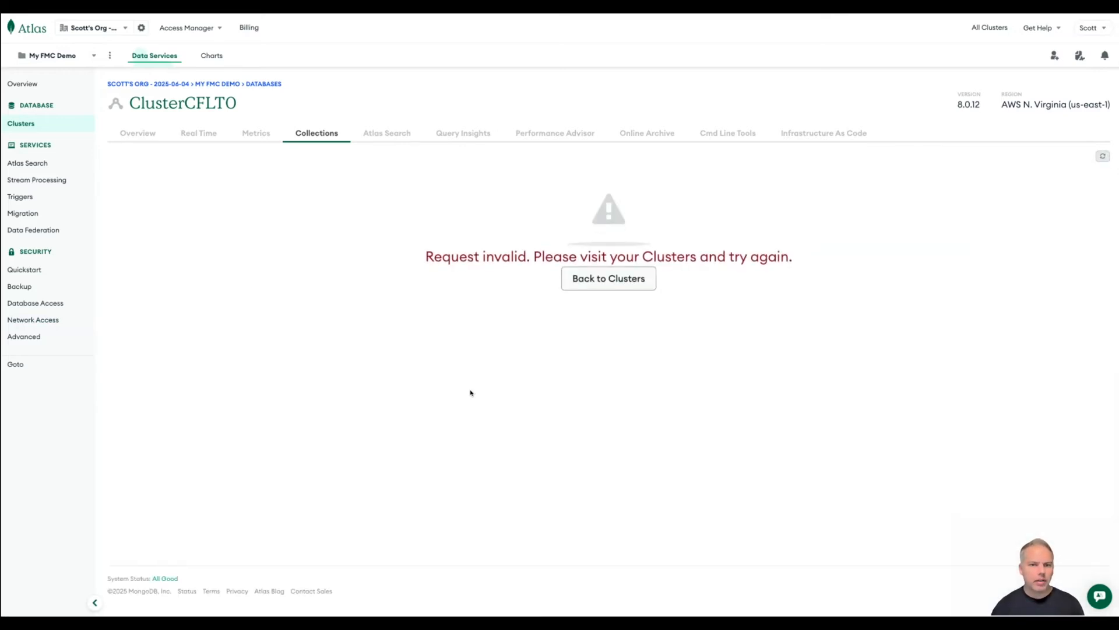
Go back to the clusters list and try to reopen ClusterCFLT0's collections.
left_click(627, 284)
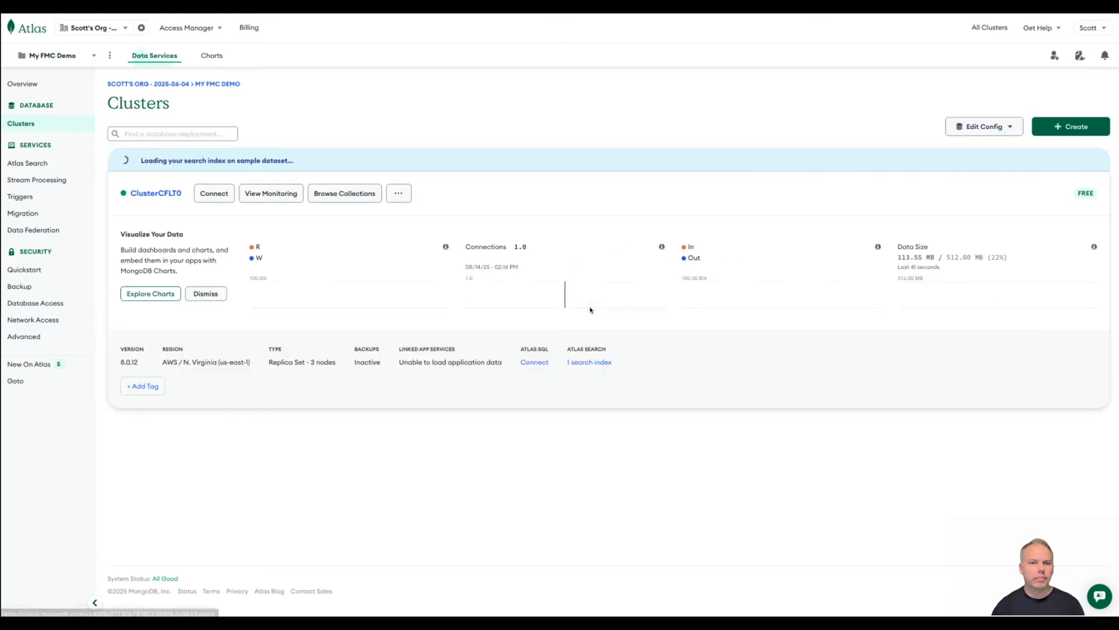
left_click(149, 193)
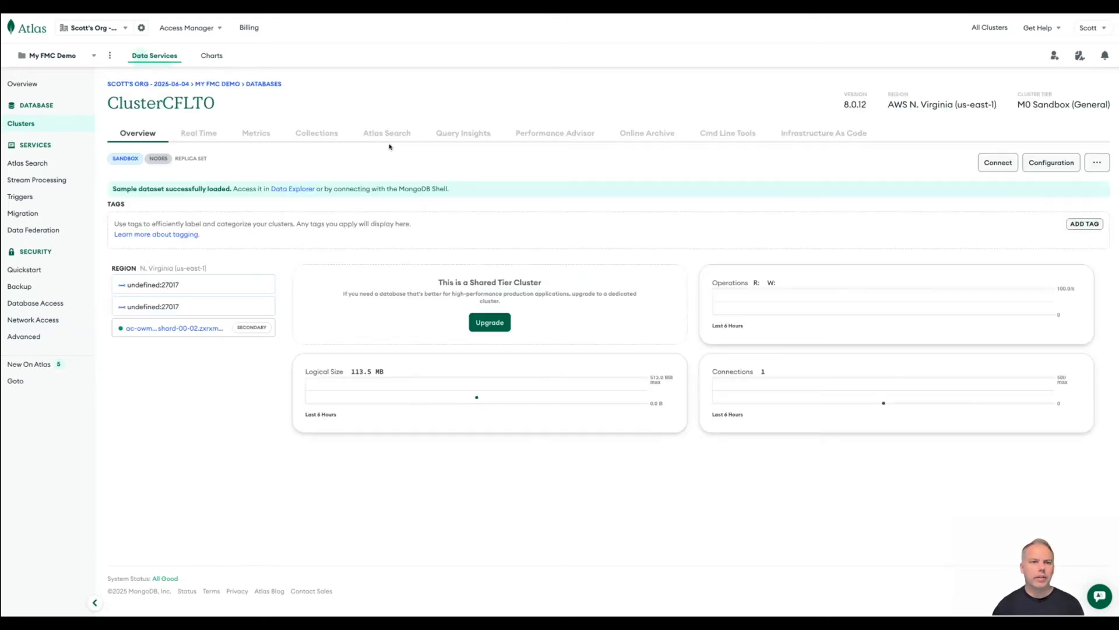
left_click(324, 134)
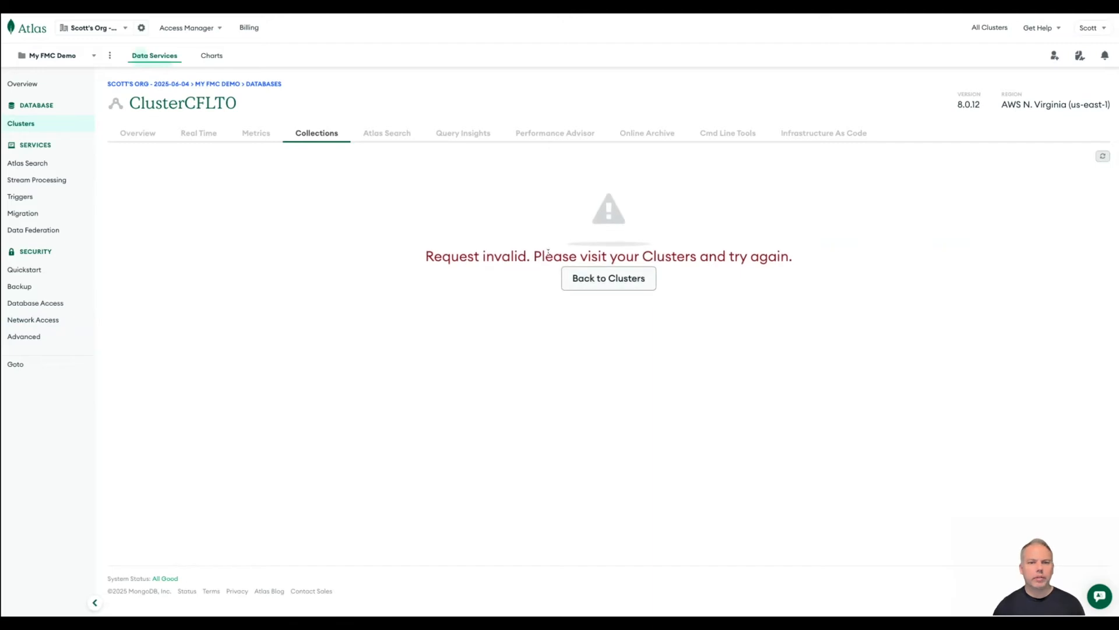
left_click(611, 281)
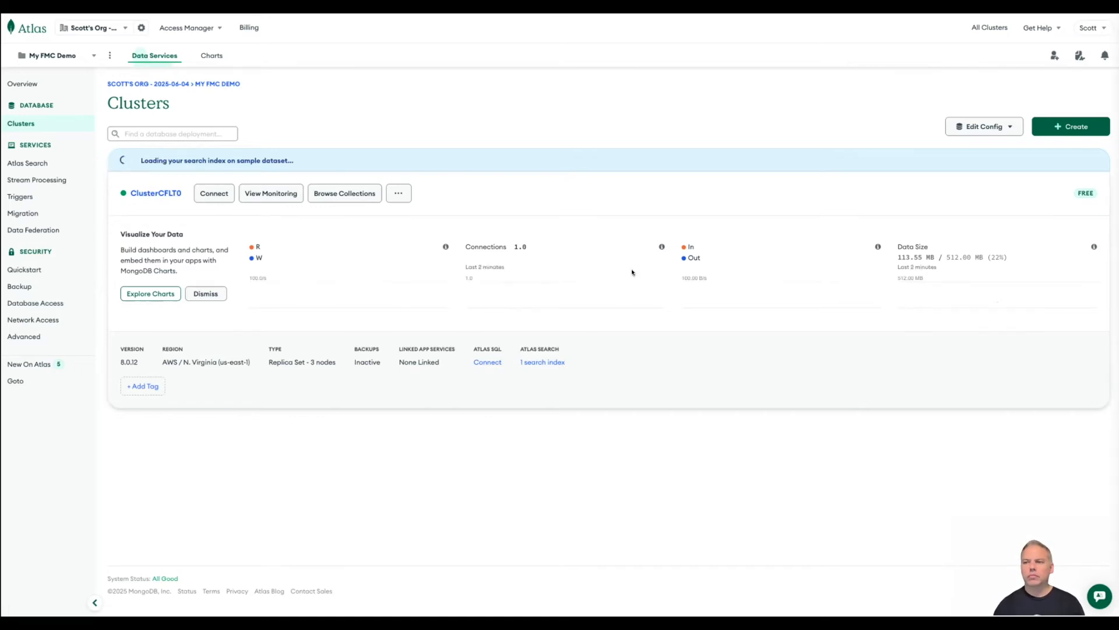
Reload the clusters list and open the collections of ClusterCFLT0 once more.
left_click(156, 193)
left_click(21, 123)
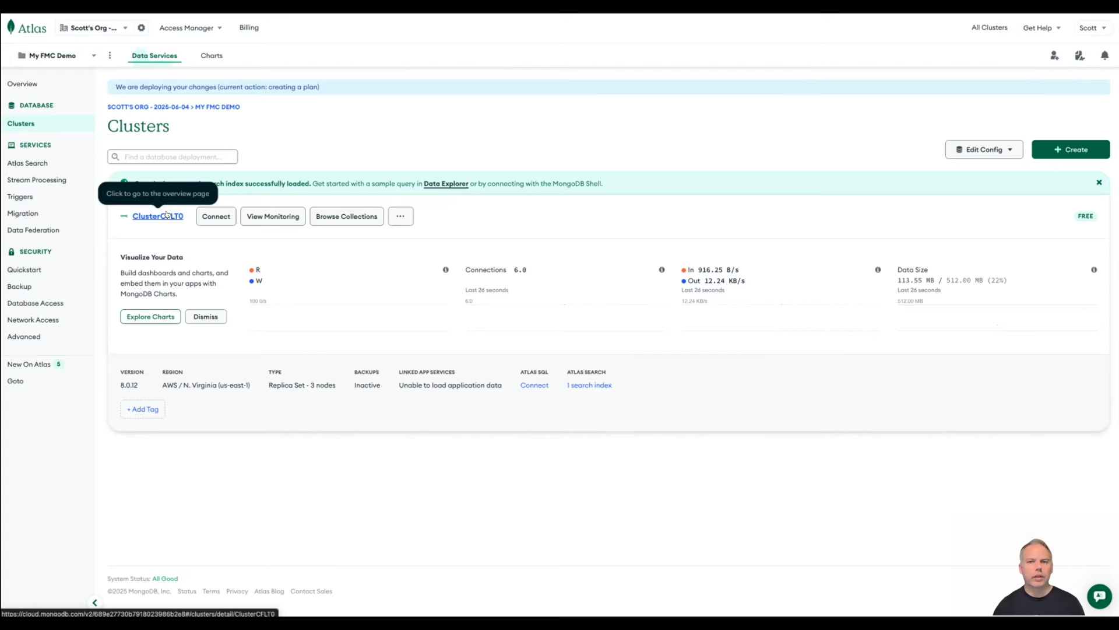
left_click(167, 215)
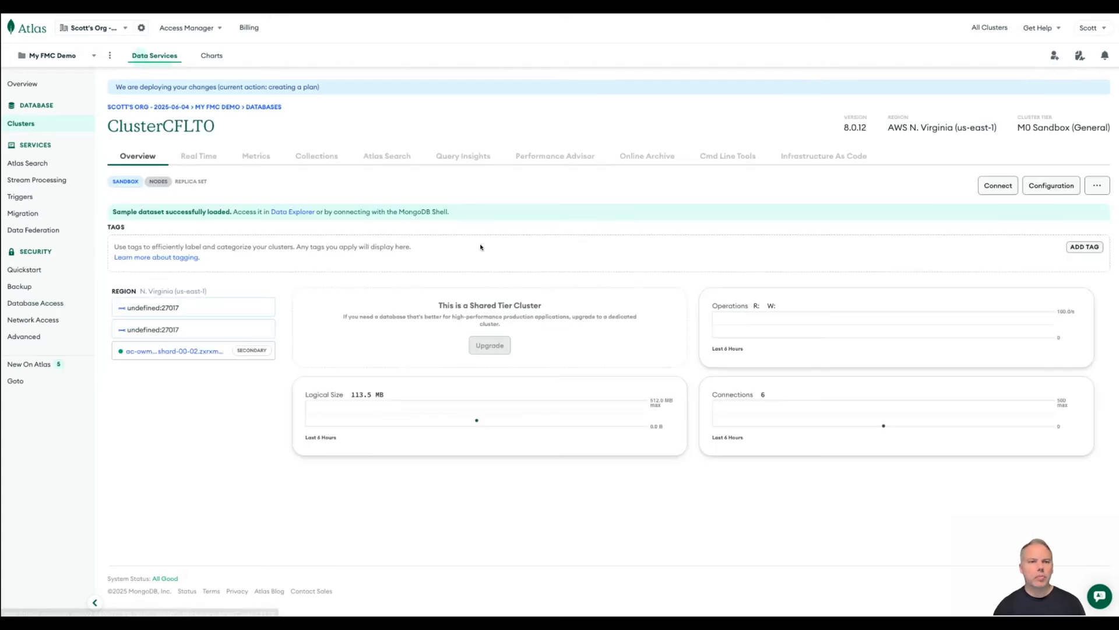
left_click(305, 155)
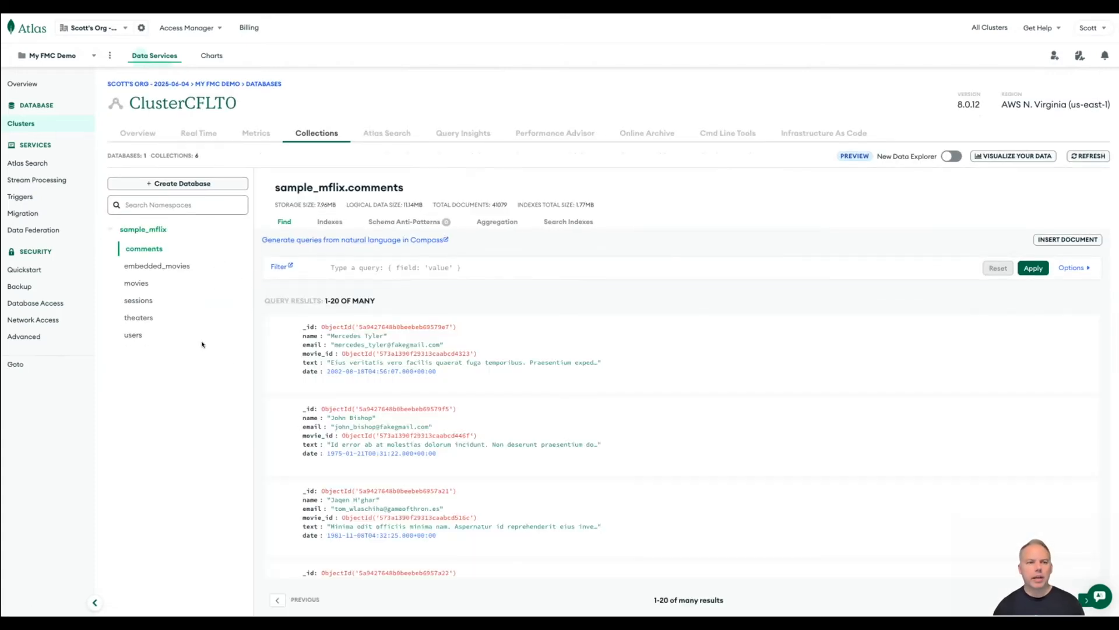
Start a new database on ClusterCFLT0 and review the additional preferences offered for its collection.
left_click(170, 182)
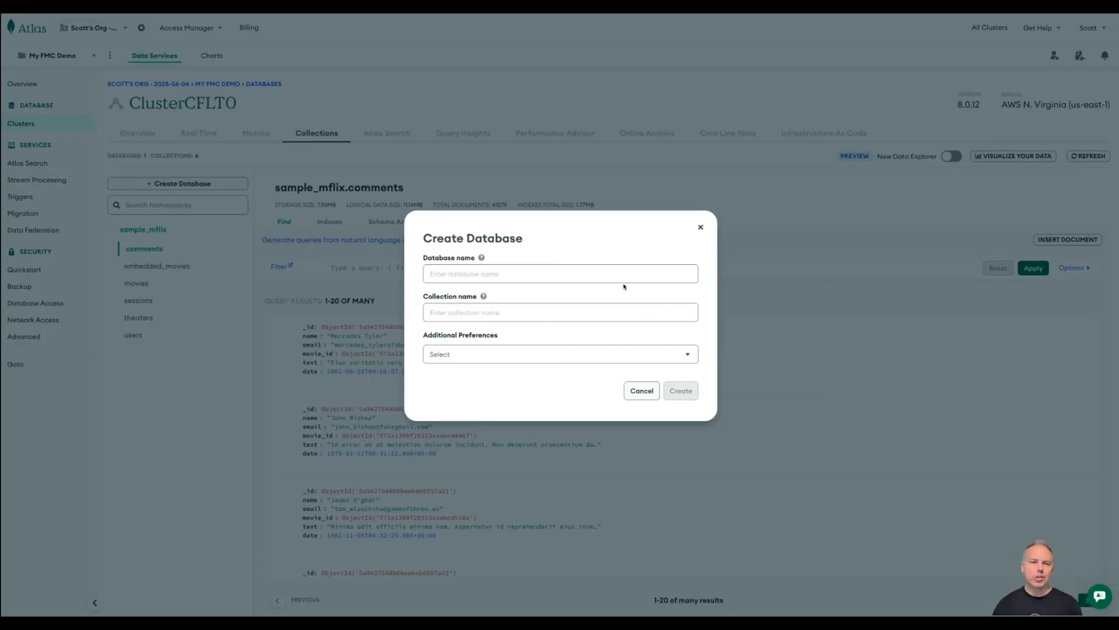
left_click(613, 276)
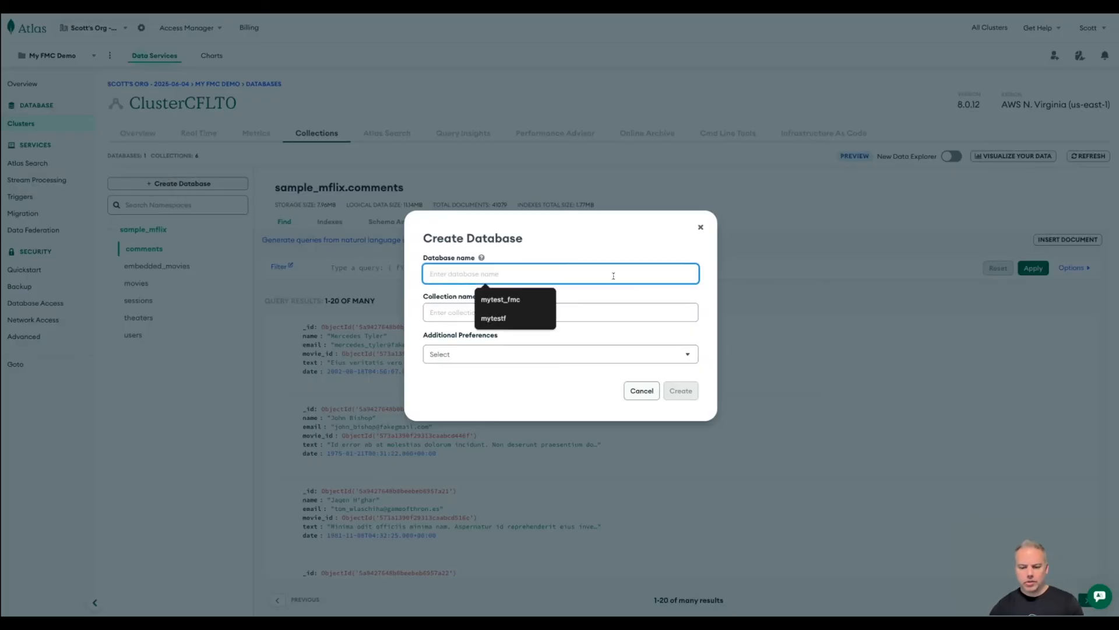
left_click(523, 349)
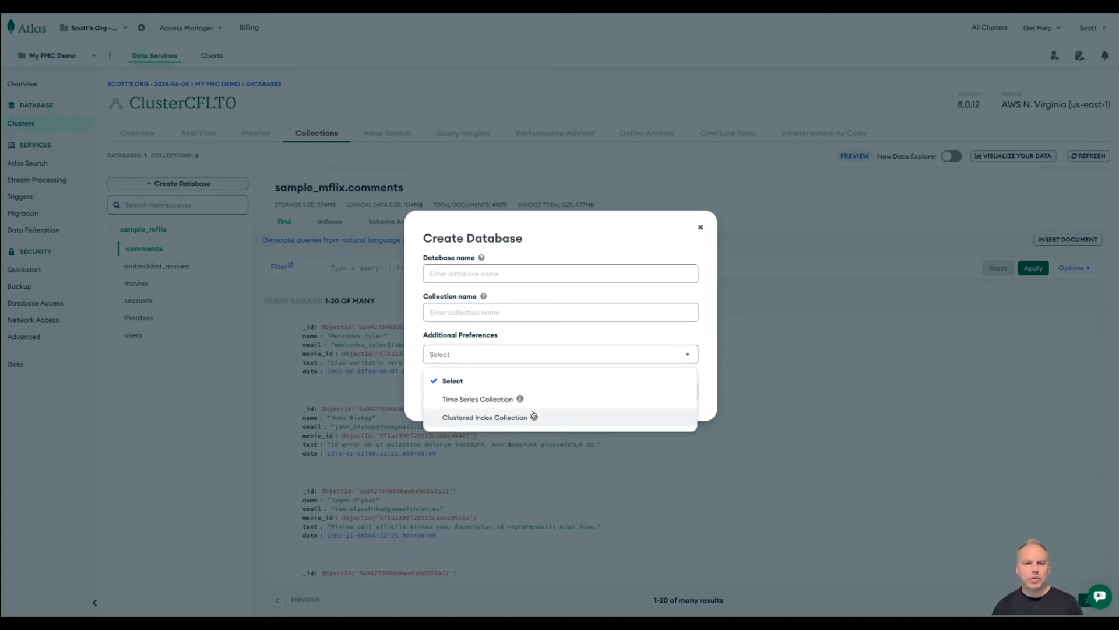
mouse_move(534, 416)
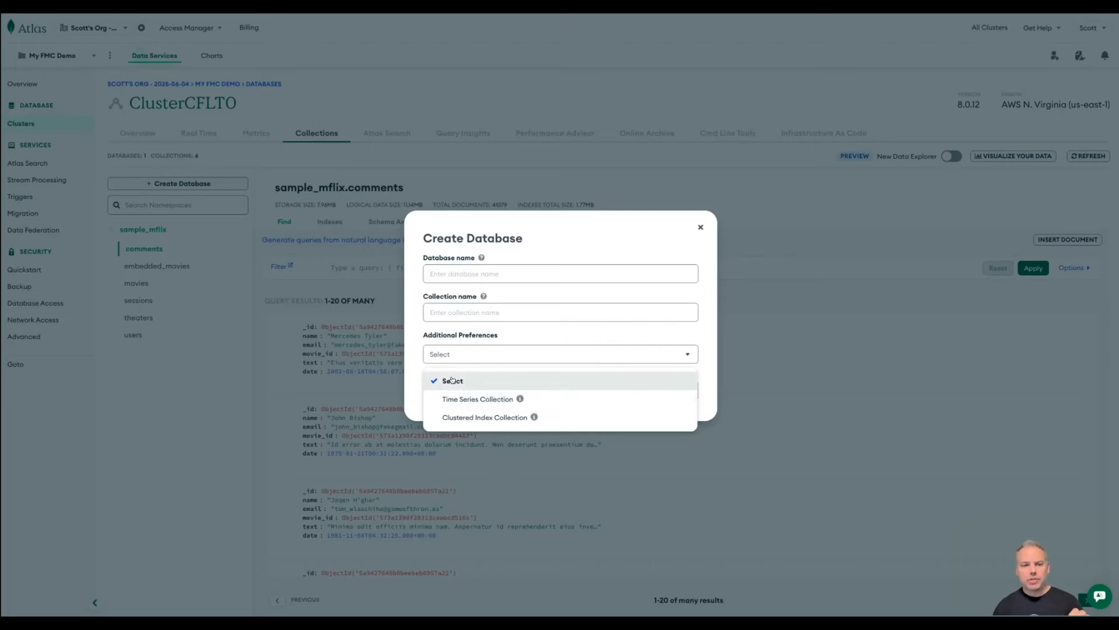
left_click(519, 354)
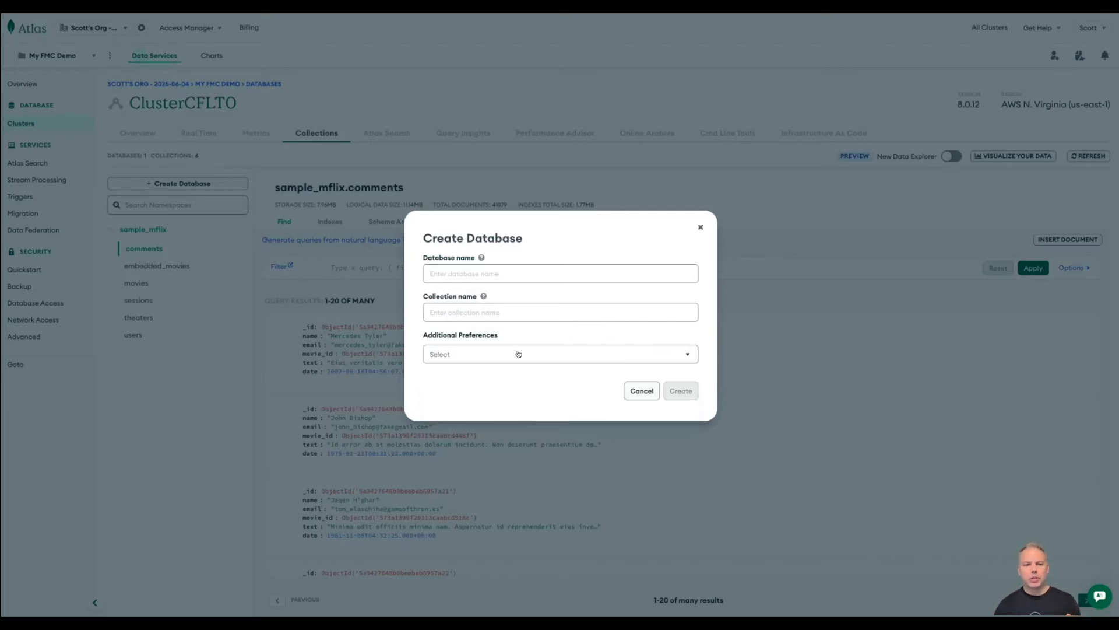
left_click(518, 354)
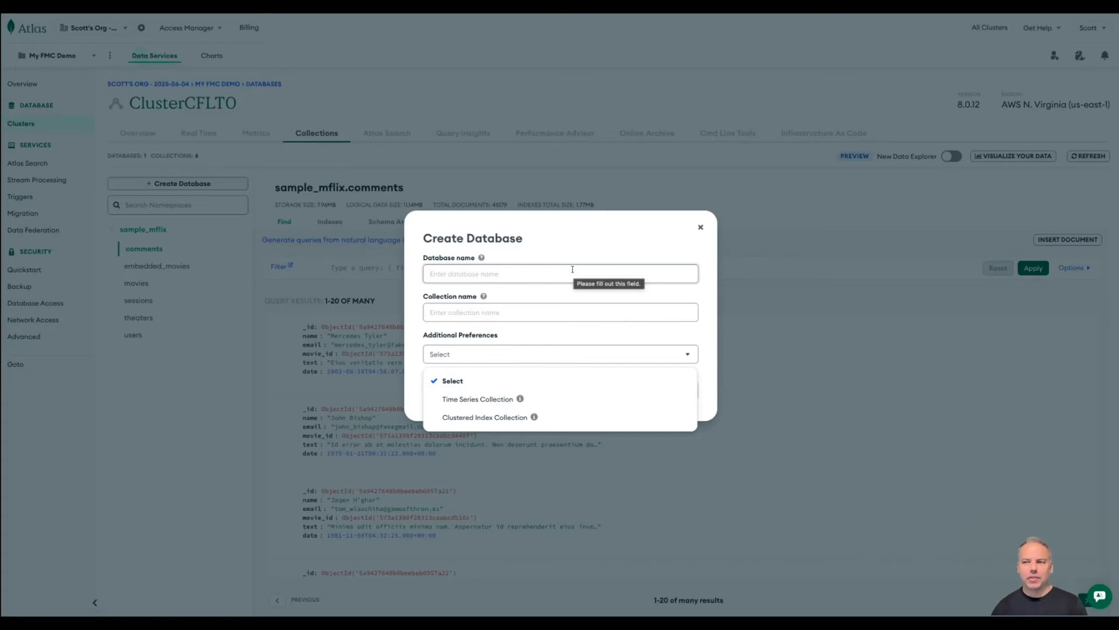
Name the new database mytest_fmc.
left_click(573, 269)
type("myes")
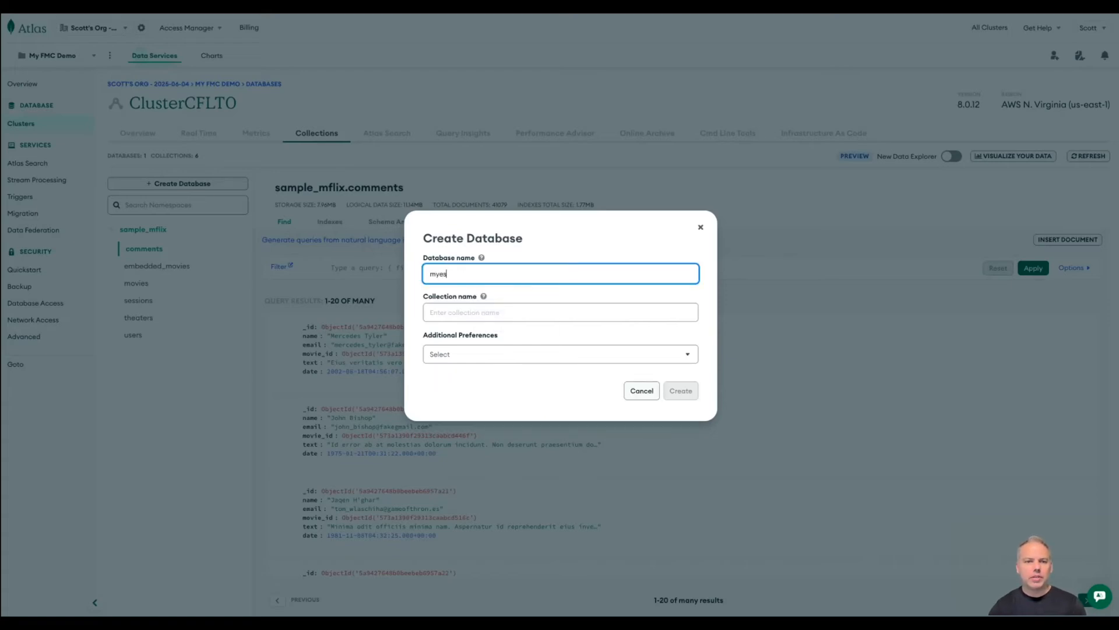
key("BackSpace")
type("test_fmc")
key("Tab")
key("Tab")
Name its collection sample_data_orders, make it a Clustered Index Collection and create the database.
left_click(536, 305)
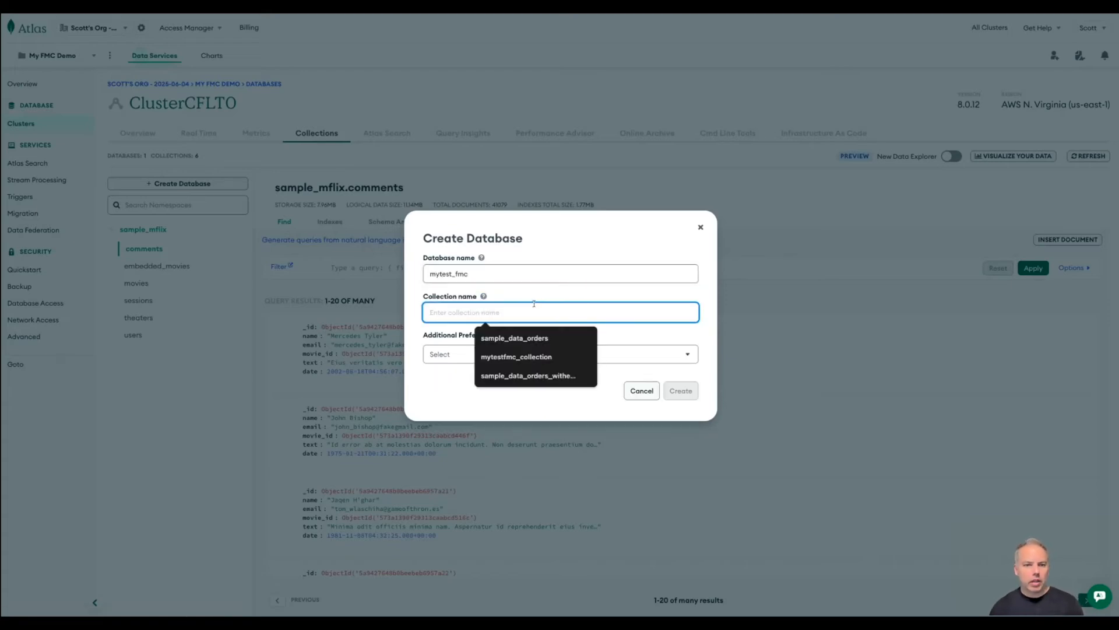
left_click(540, 336)
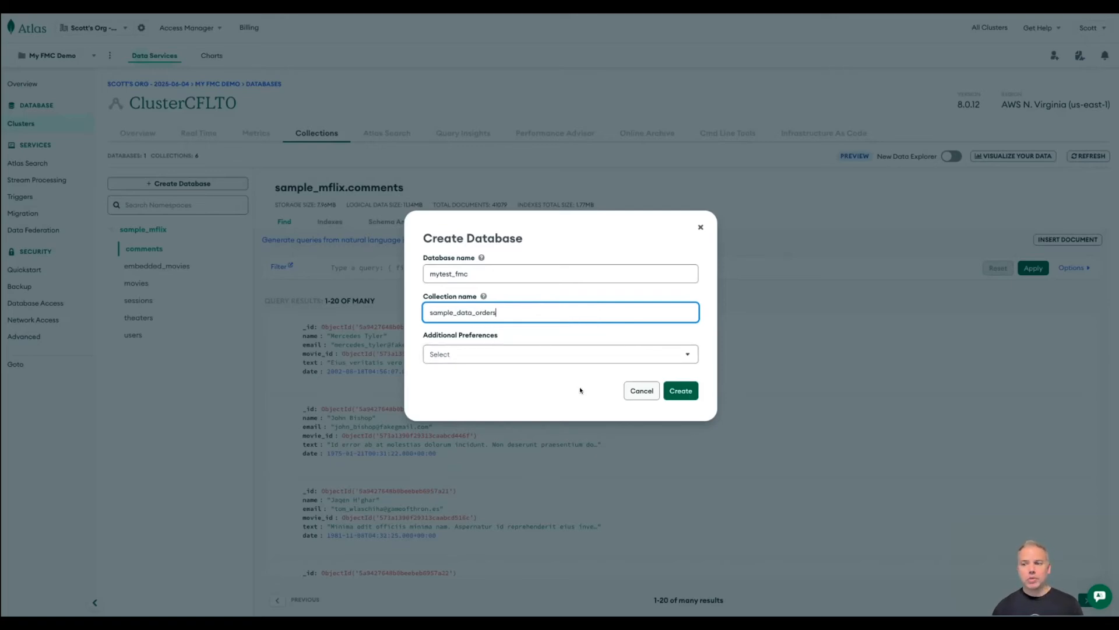
left_click(566, 352)
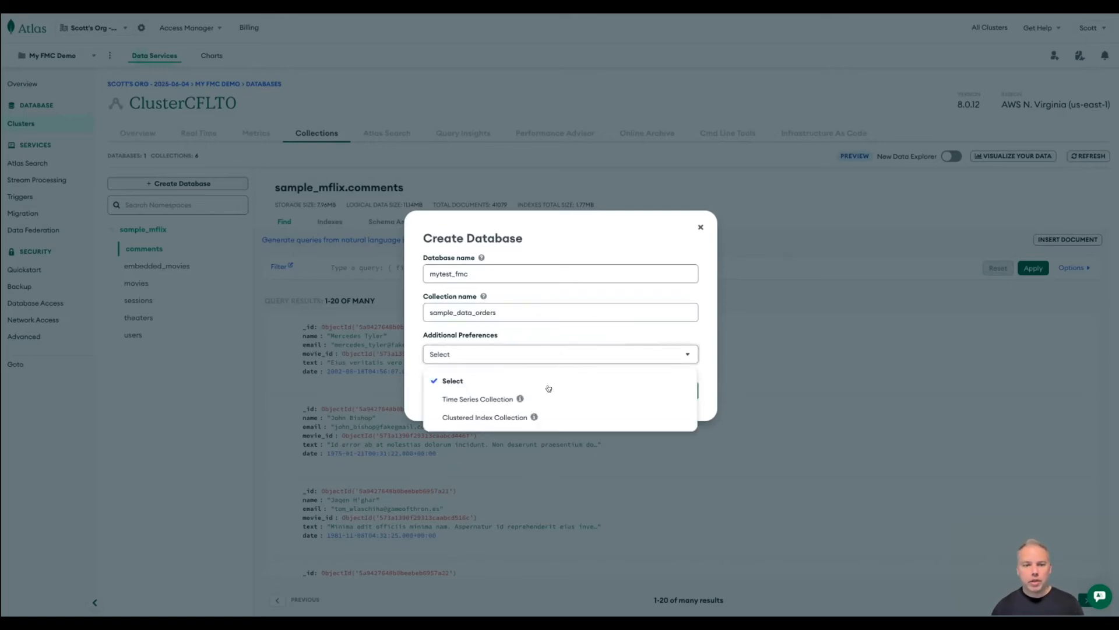
left_click(533, 414)
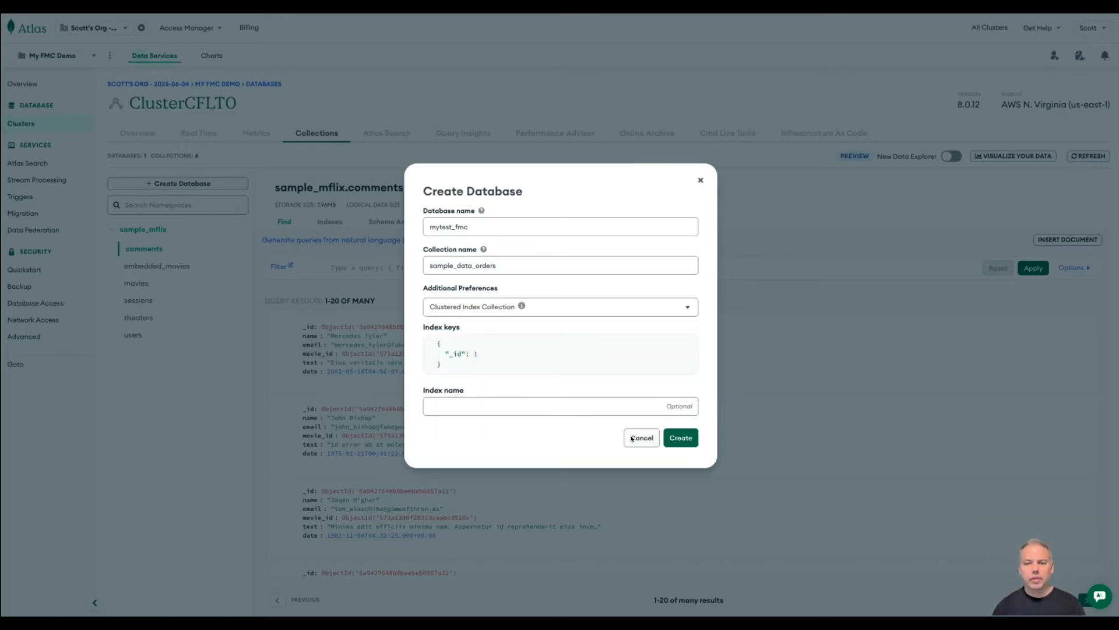
left_click(682, 438)
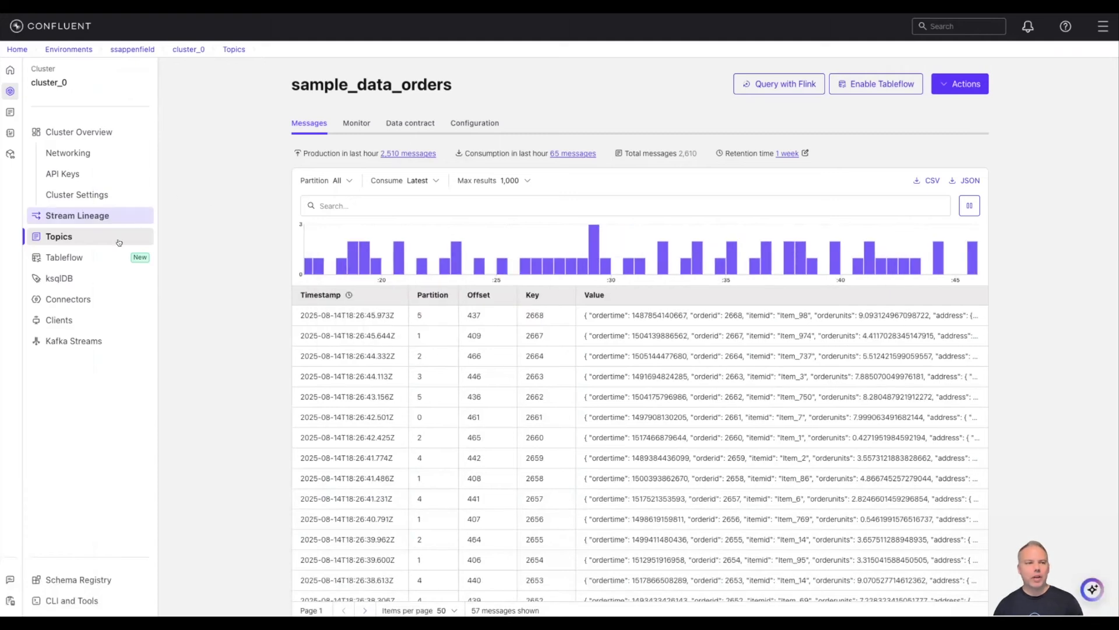
Open the connectors of cluster_0 in Confluent Cloud and search them for "mongodb atlas sink".
left_click(100, 297)
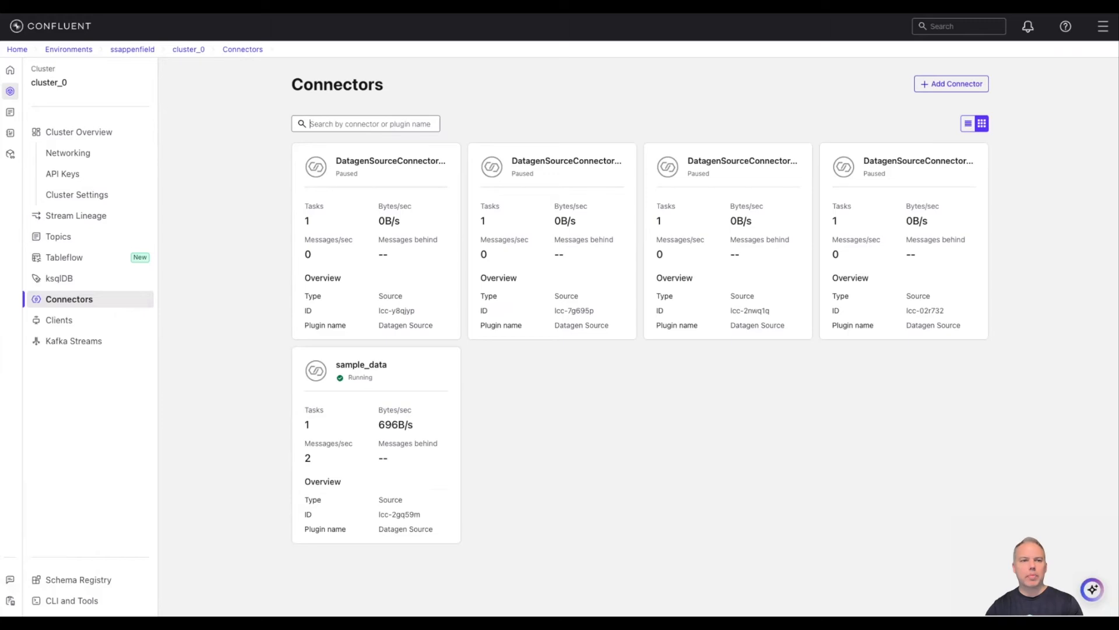
type("mongodb atlas sink")
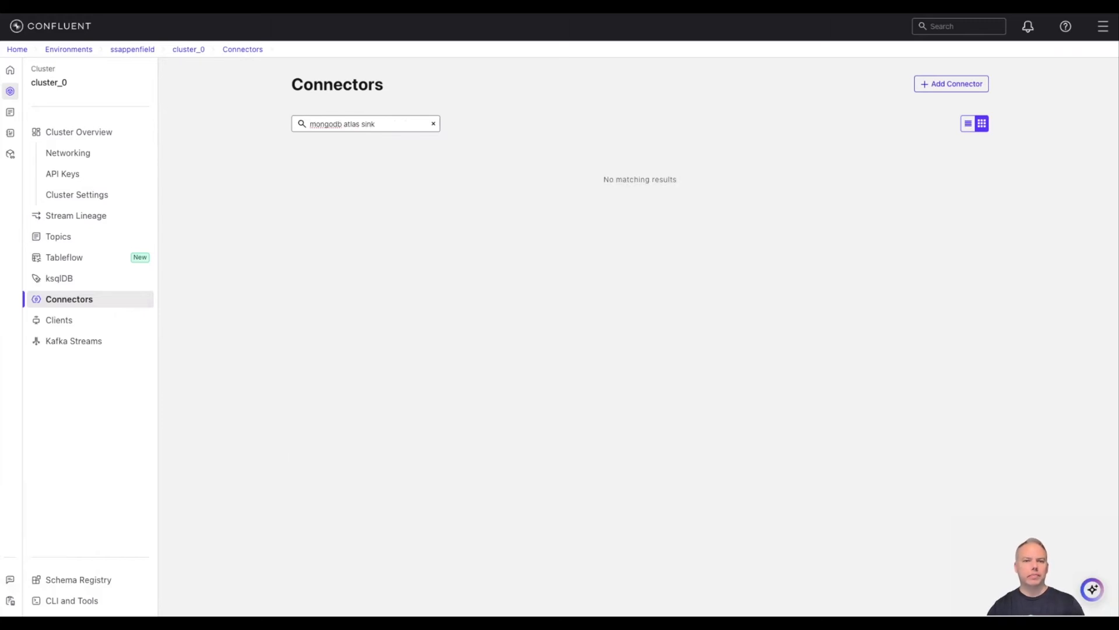
key("super+a")
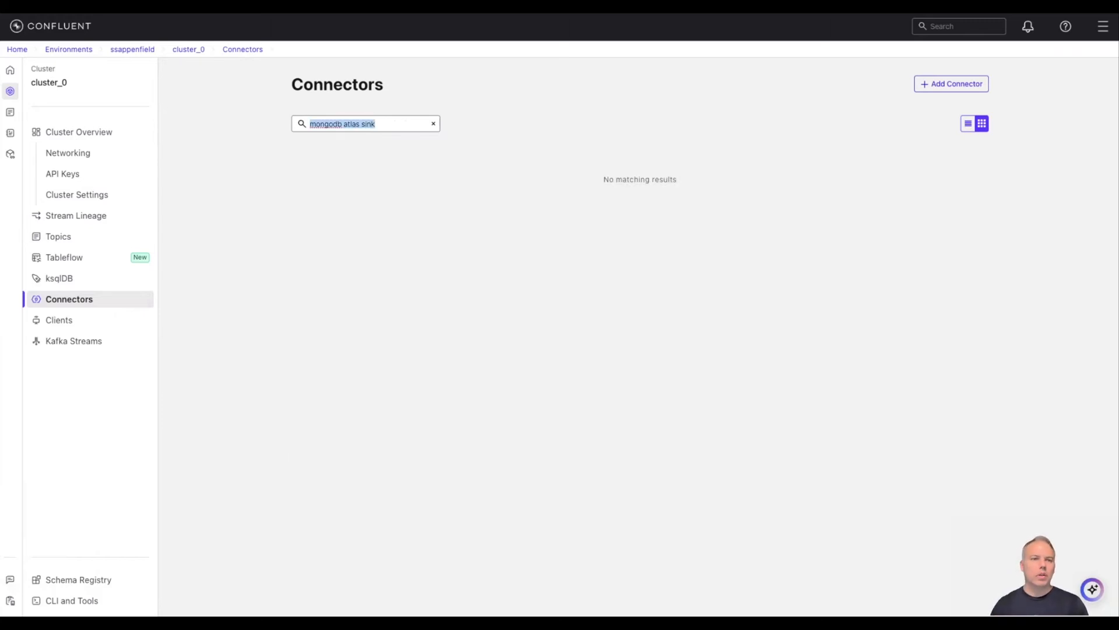
Add a connector, search the connector plugins for "mongodb atlas sink" and start setting up MongoDB Atlas Sink.
left_click(942, 85)
left_click(395, 119)
key("super+a")
type("mong")
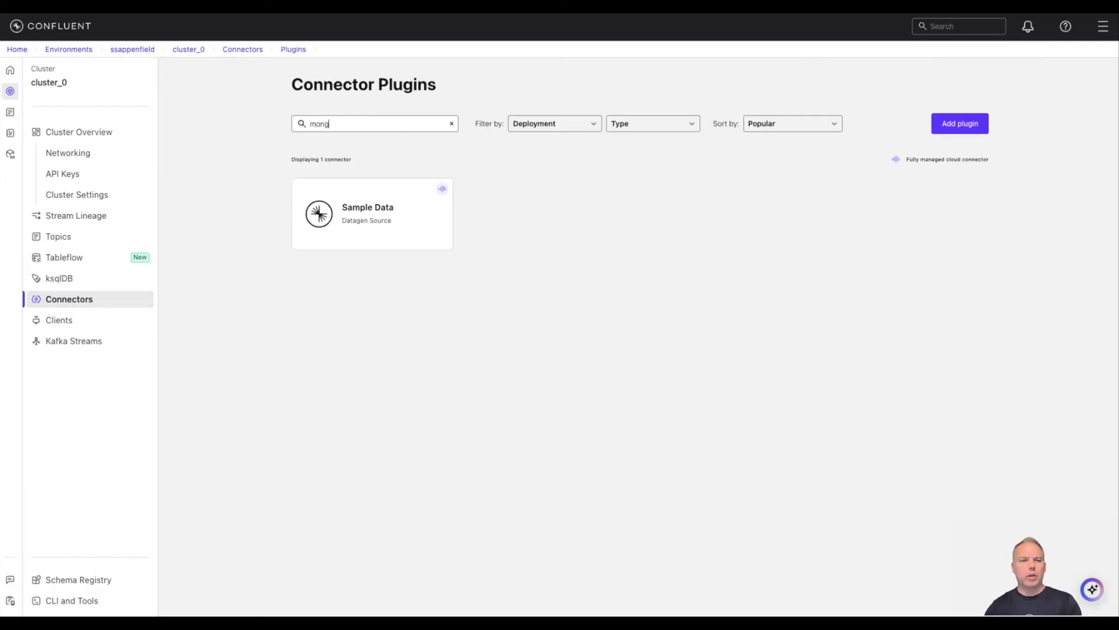
type("odb atlas sink")
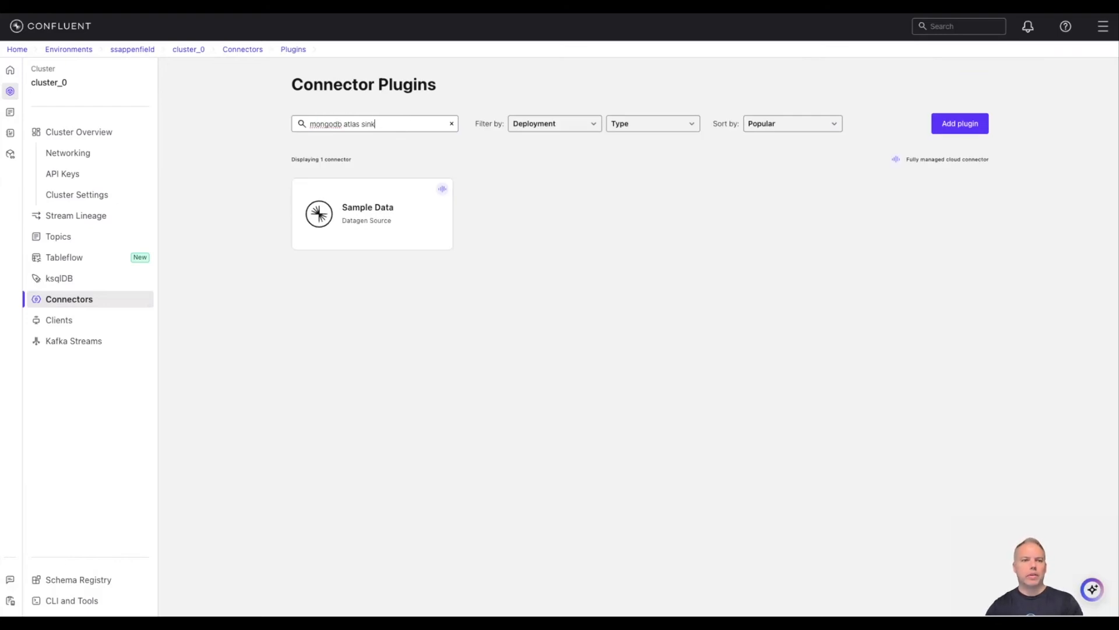
mouse_move(367, 212)
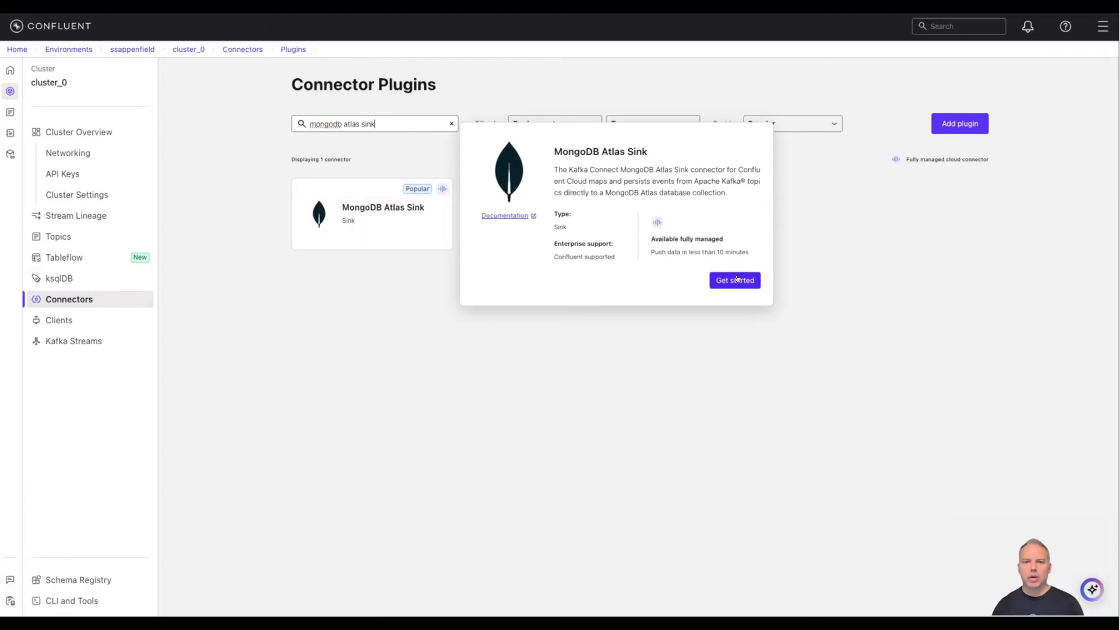
left_click(712, 274)
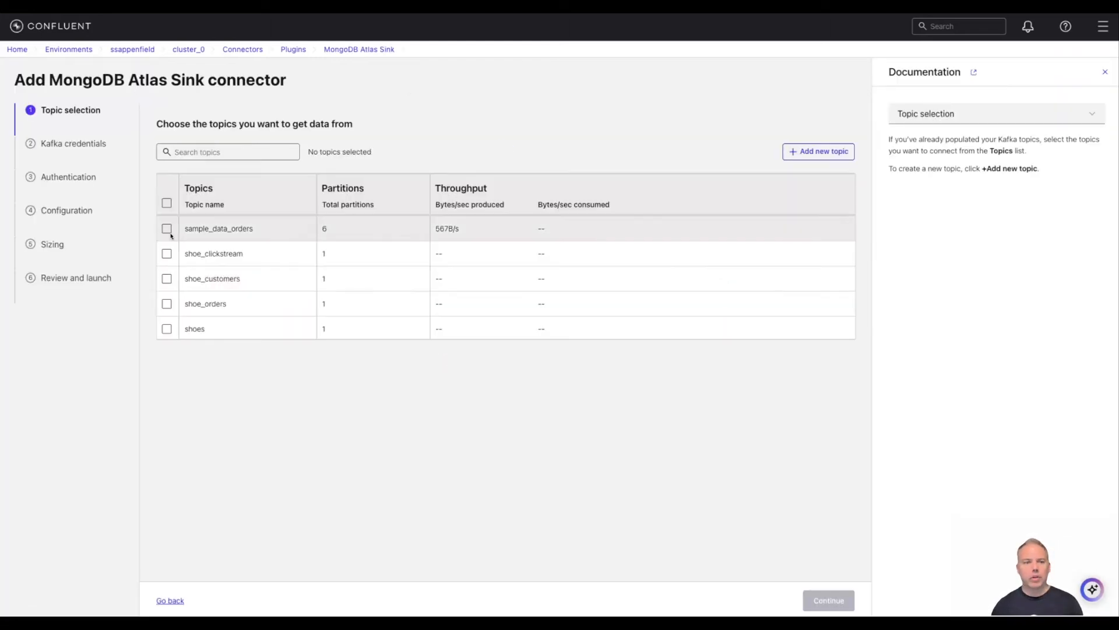
Choose sample_data_orders as the topic the sink connector gets data from and continue to the Kafka credentials.
left_click(166, 228)
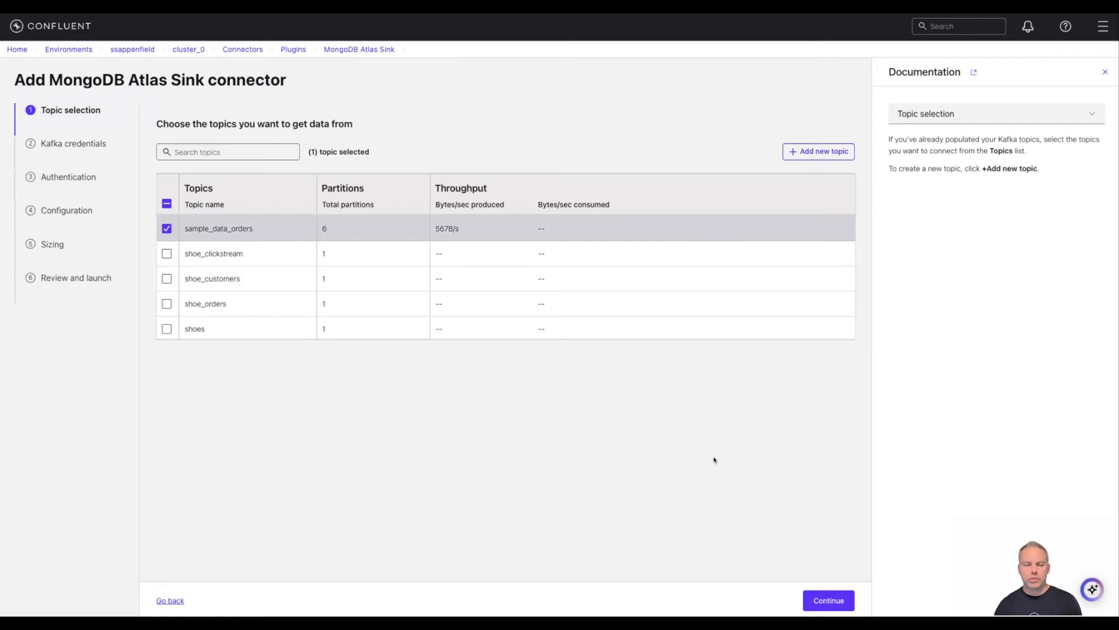
scroll(723, 461, "down", 1)
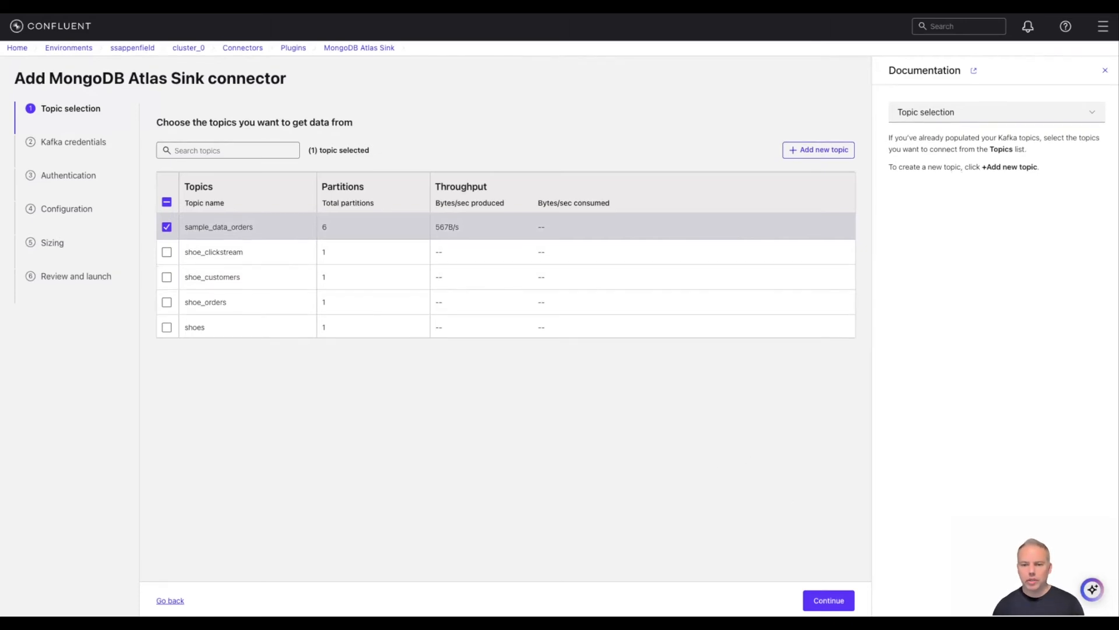
left_click(839, 601)
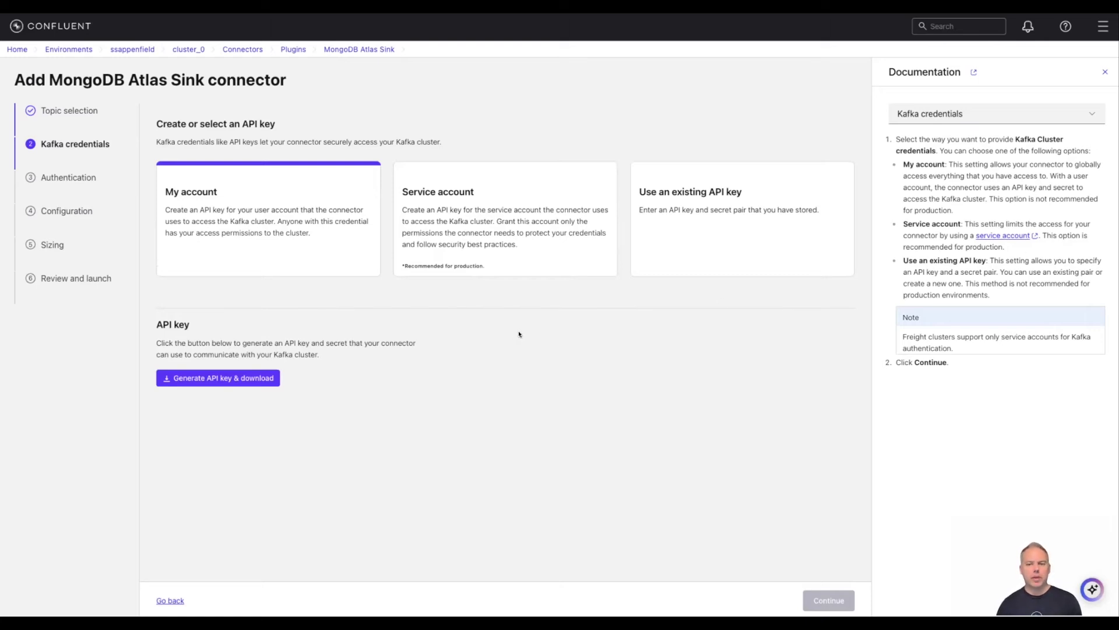
Choose service account credentials with a new account named mymdb_fmc_sa and enter a description saying it can be deleted.
left_click(509, 225)
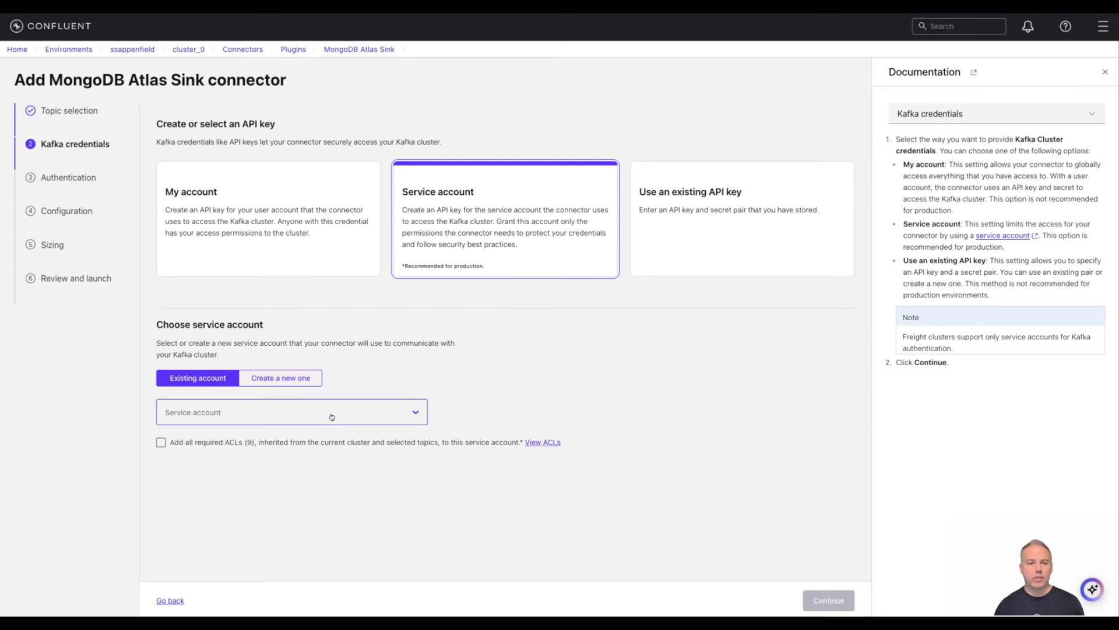
left_click(290, 378)
left_click(297, 411)
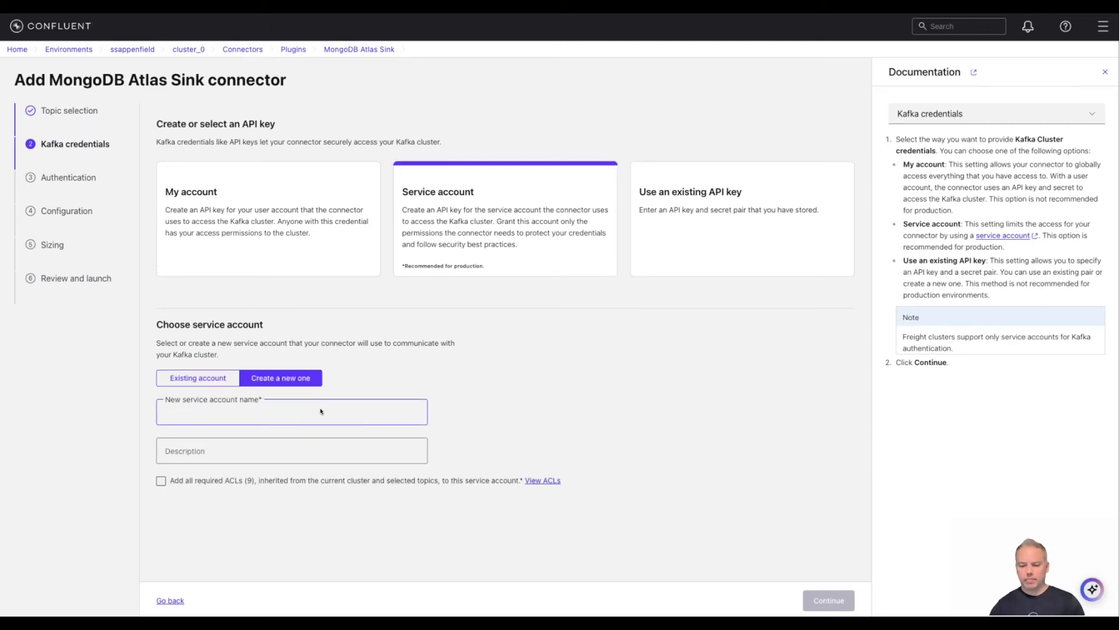
type("my")
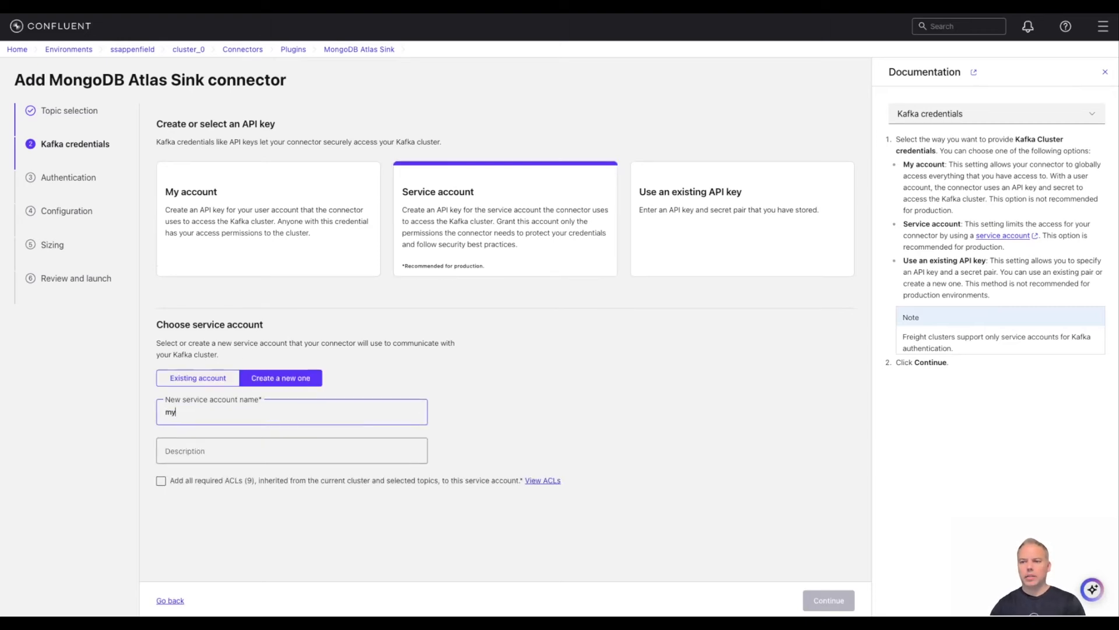
type("mdb_fmc_sa")
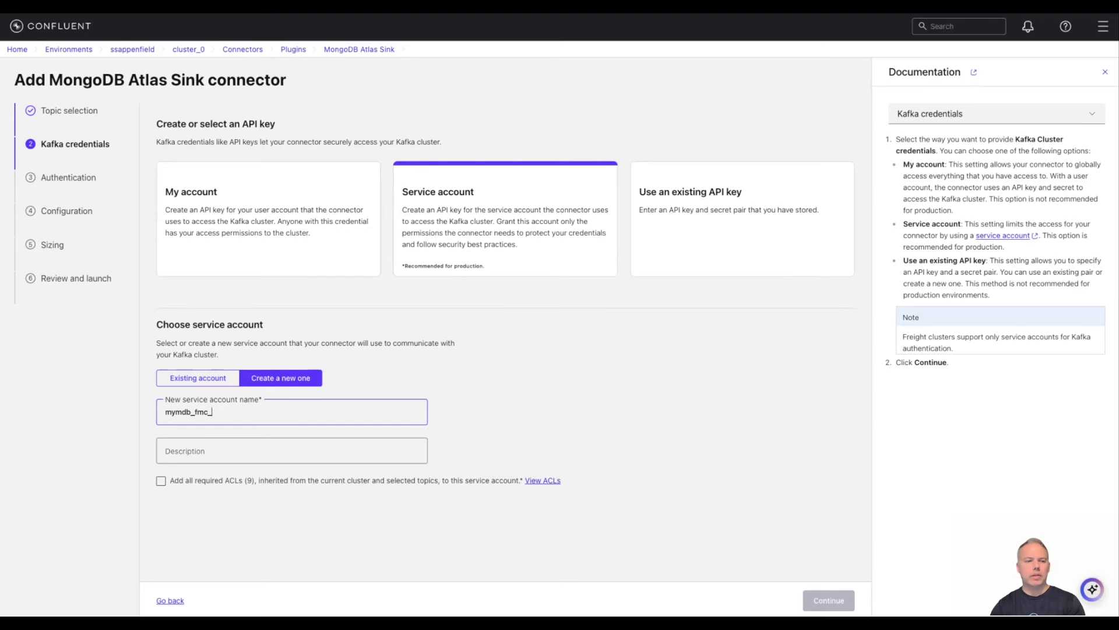
left_click(344, 448)
type("scott can delete")
Change the new service account's name to mymdb_fmc0_sa and add all required ACLs to it.
key("shift+Tab")
key("Right")
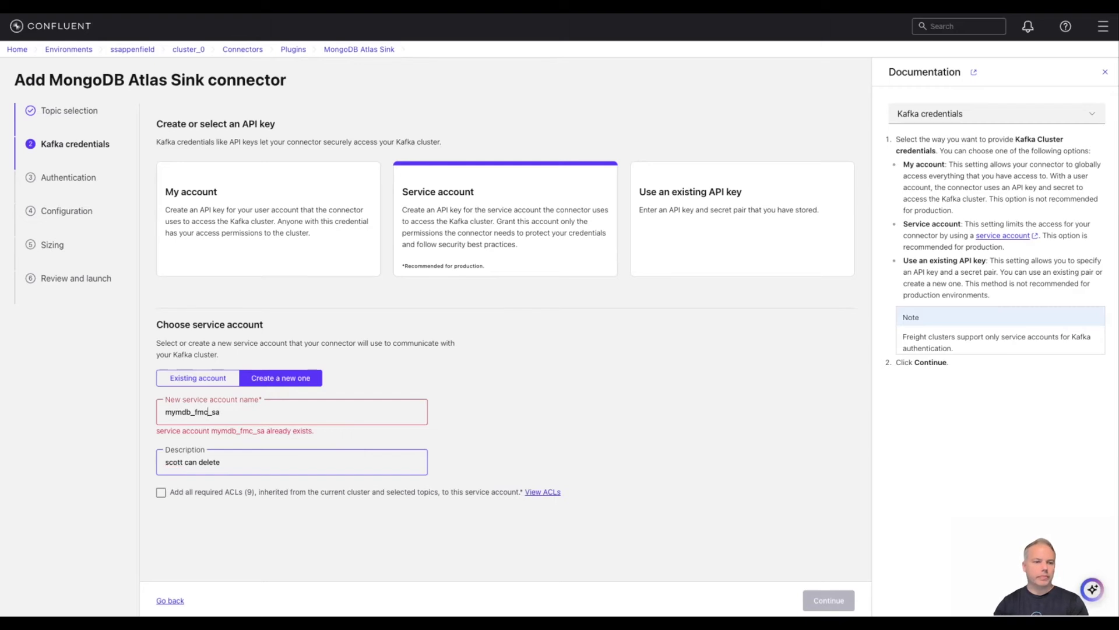
type("0")
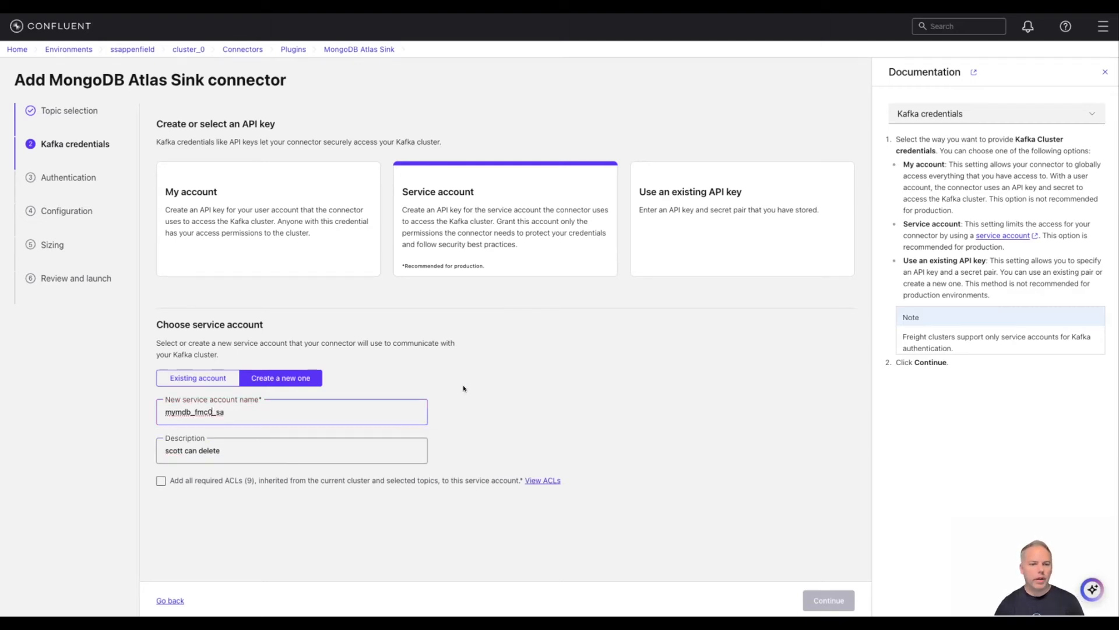
left_click(161, 480)
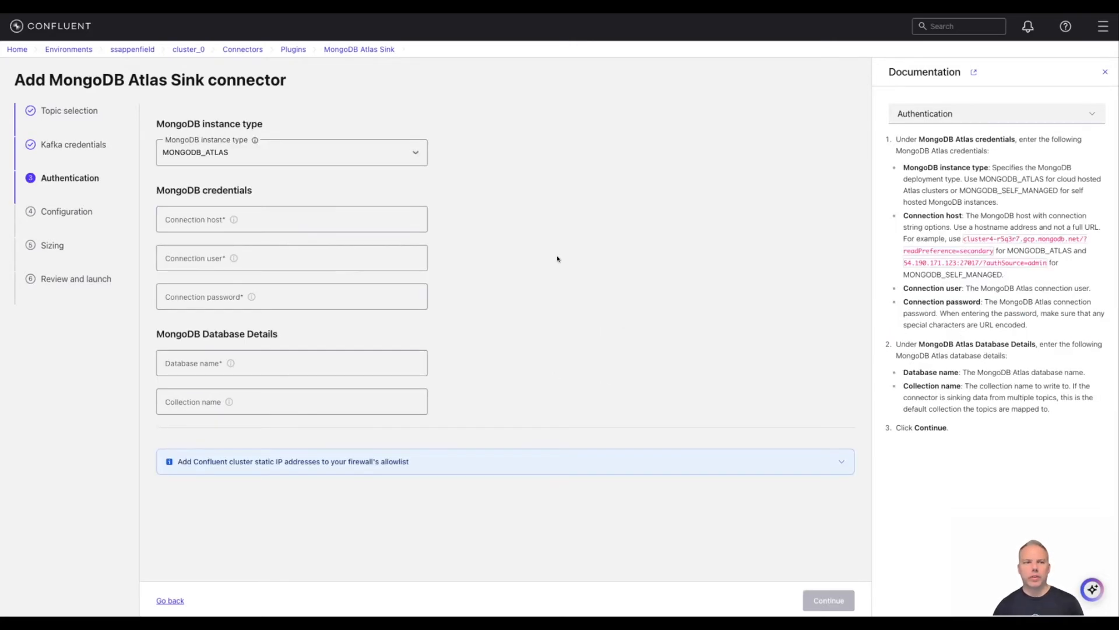
Enter clustercflt0.k61f7hd.mongodb.net/?retryWrites=true&w=majority&appName=Cluster0 as the connector's MongoDB connection host.
left_click(318, 220)
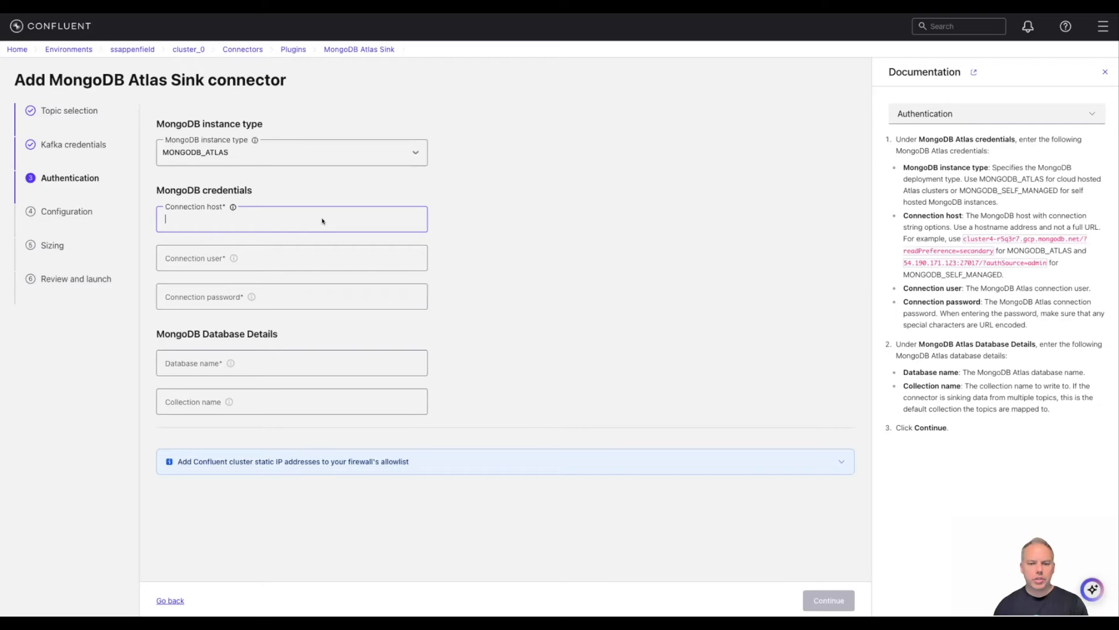
type("clustercflt0.k61f7hd.mongodb.net/?retryWrites=true&w=majority&appName=Cluster0")
left_click_drag(259, 222, 348, 216)
left_click(290, 219)
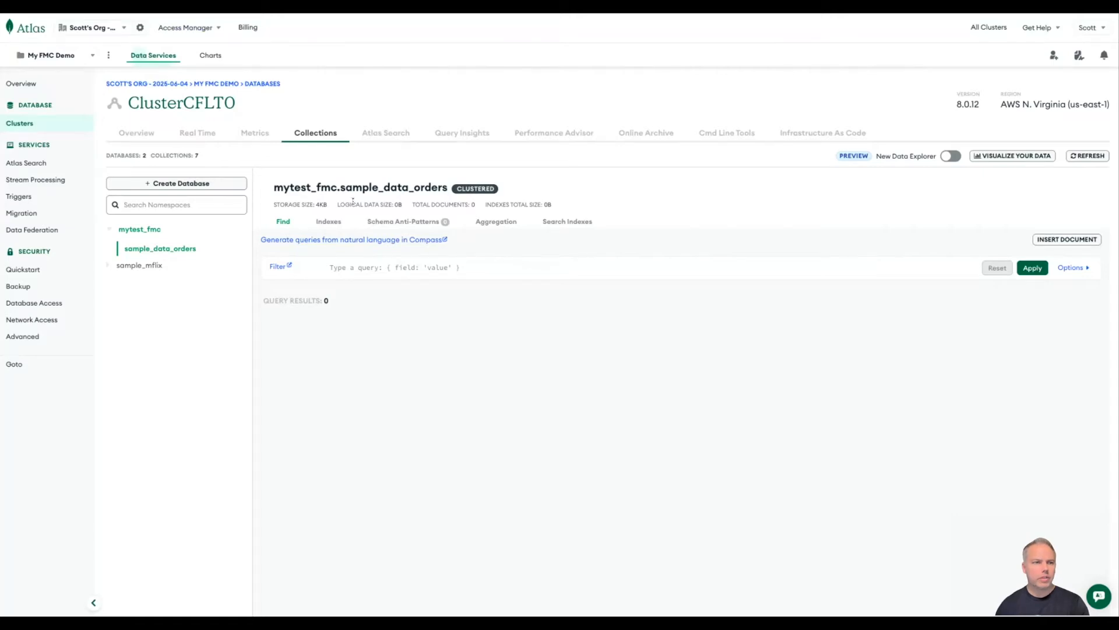
In MongoDB Atlas, open the driver connection details of ClusterCFLT0 and check the host and options in its connection string.
left_click(20, 123)
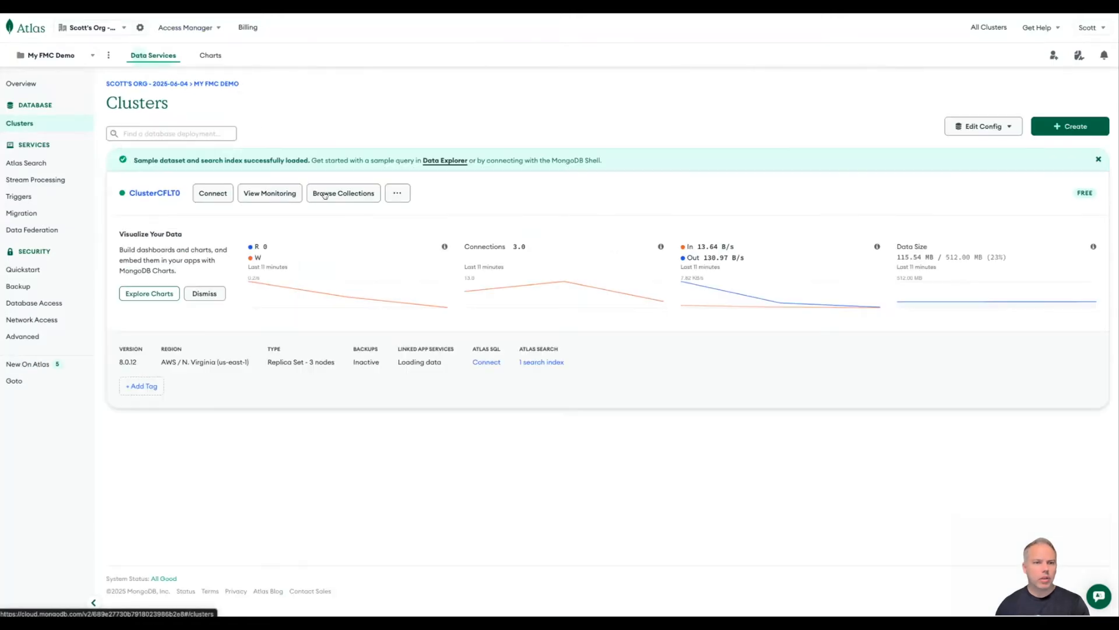
left_click(215, 217)
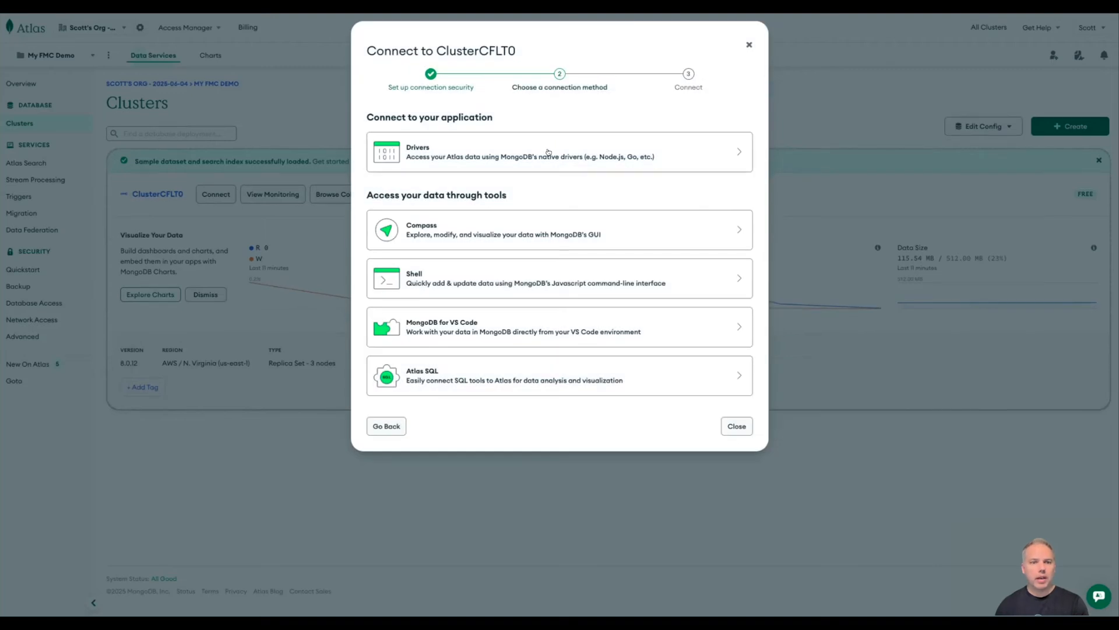
left_click(548, 152)
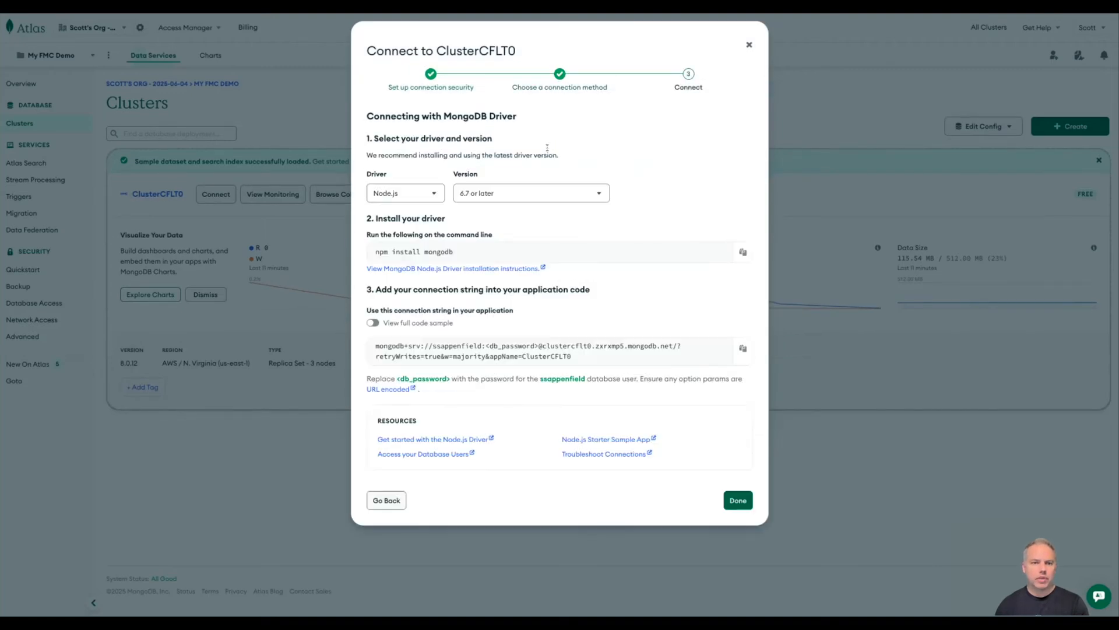
double_click(602, 345)
triple_click(596, 362)
left_click(615, 357)
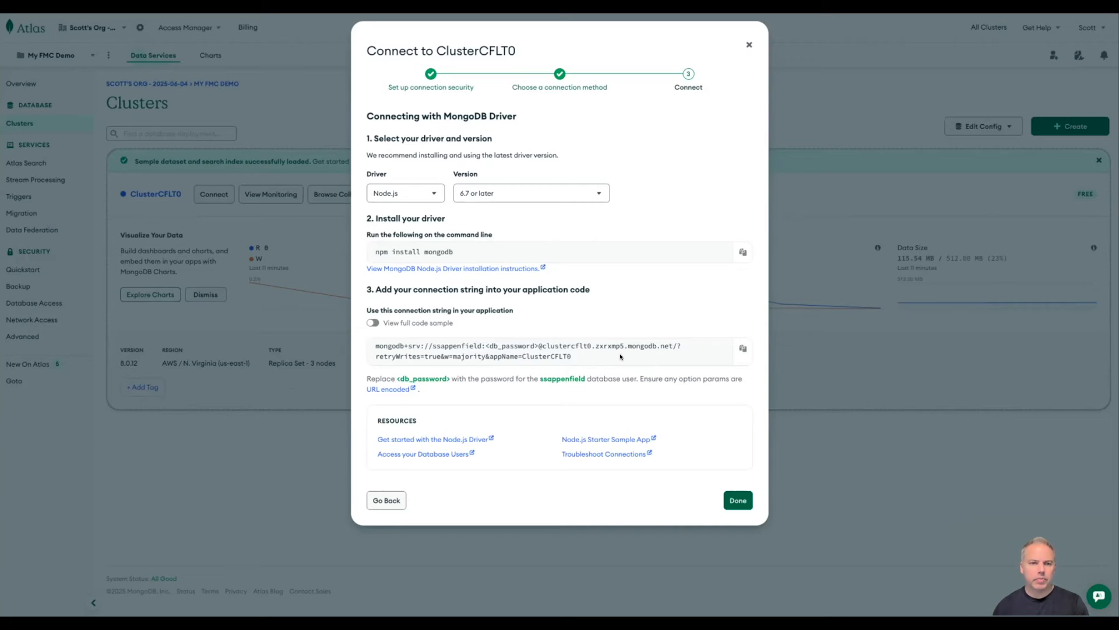
Close the Atlas connection details and change the subdomain in the connector's connection host to zxrxmp5, giving clustercflt0.zxrxmp5.mongodb.net.
left_click(736, 501)
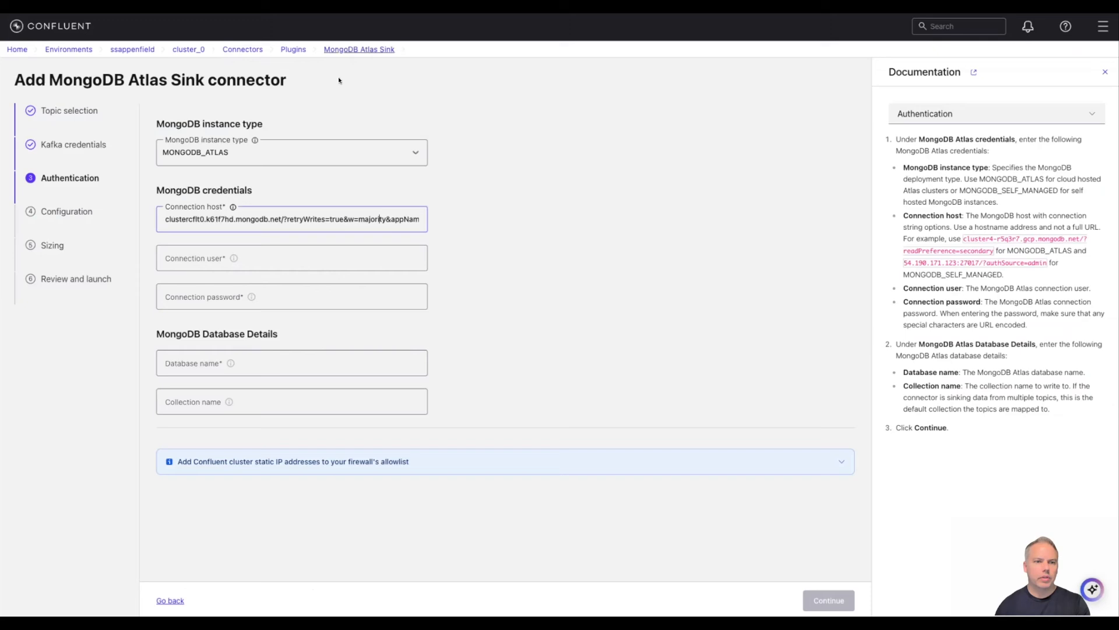
double_click(213, 219)
type("zrxmp5")
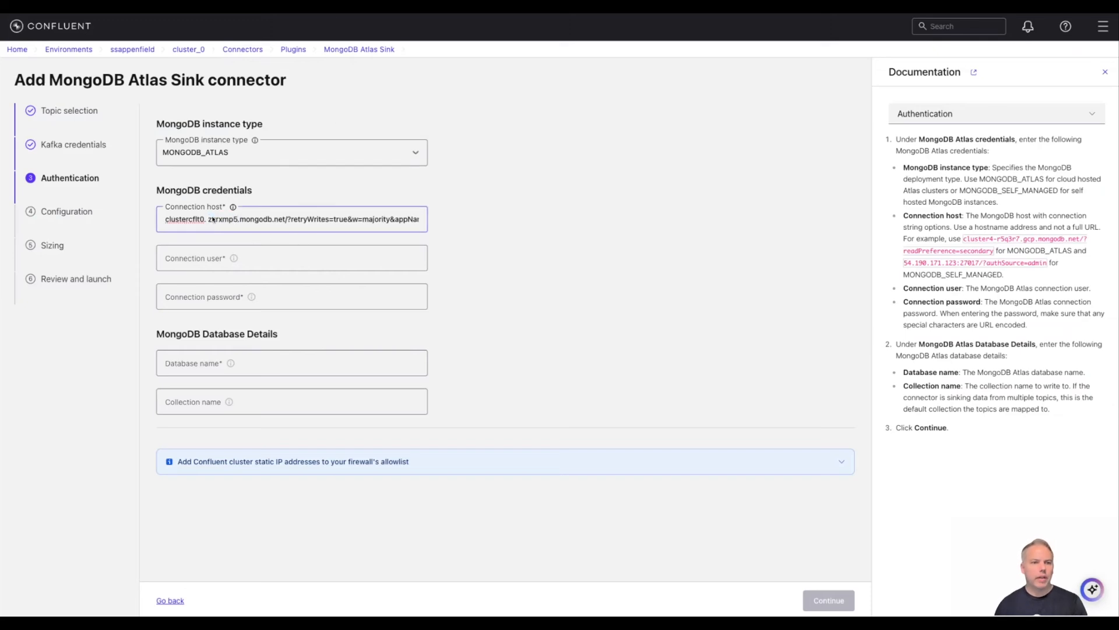
Fill in the connection user with the Atlas database username and paste the database user's password as the connection password.
left_click(390, 258)
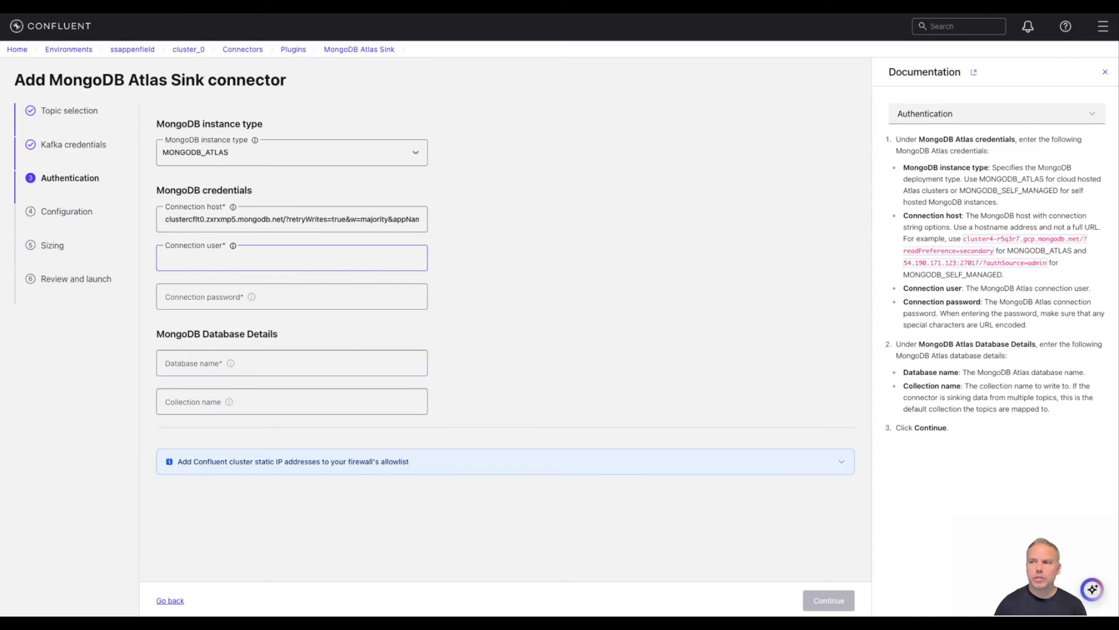
key("super+Tab")
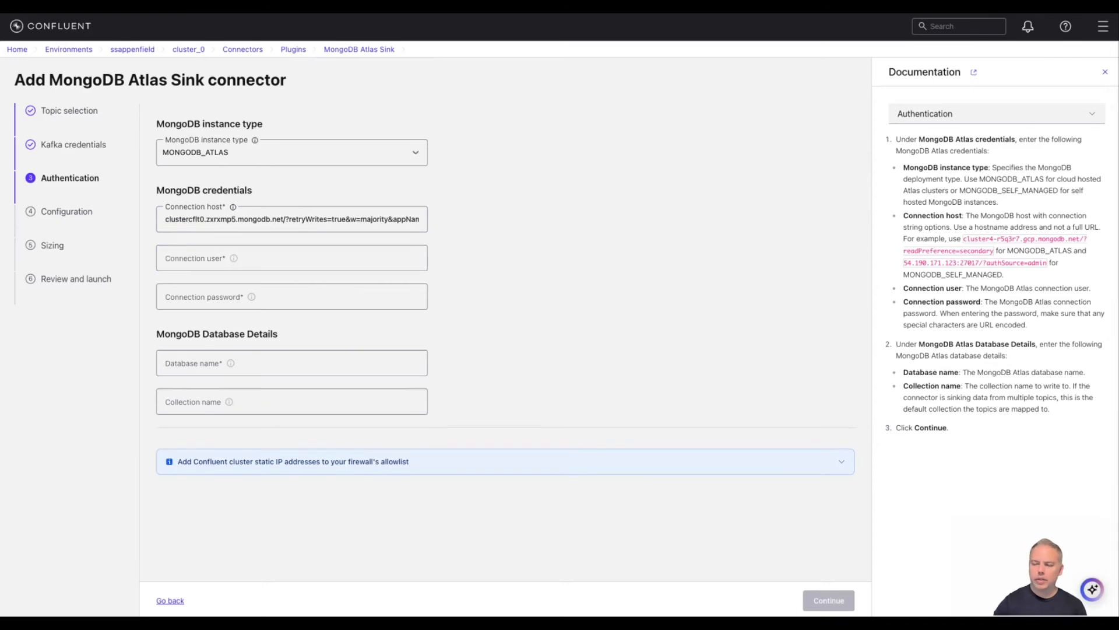
left_click(279, 263)
key("ctrl+v")
left_click(282, 300)
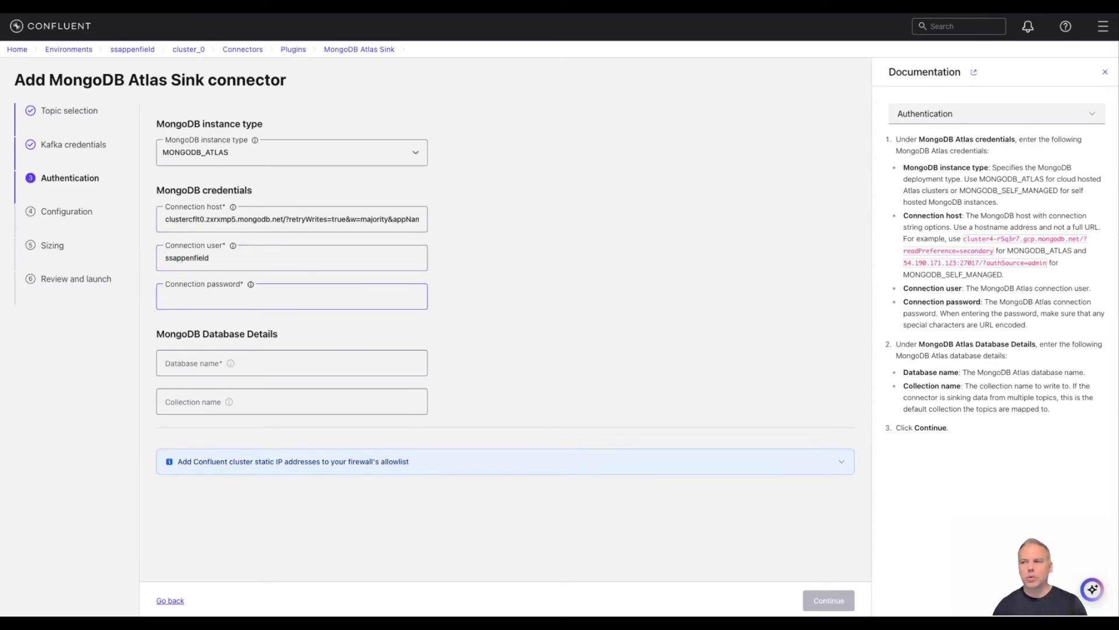
key("super+Tab")
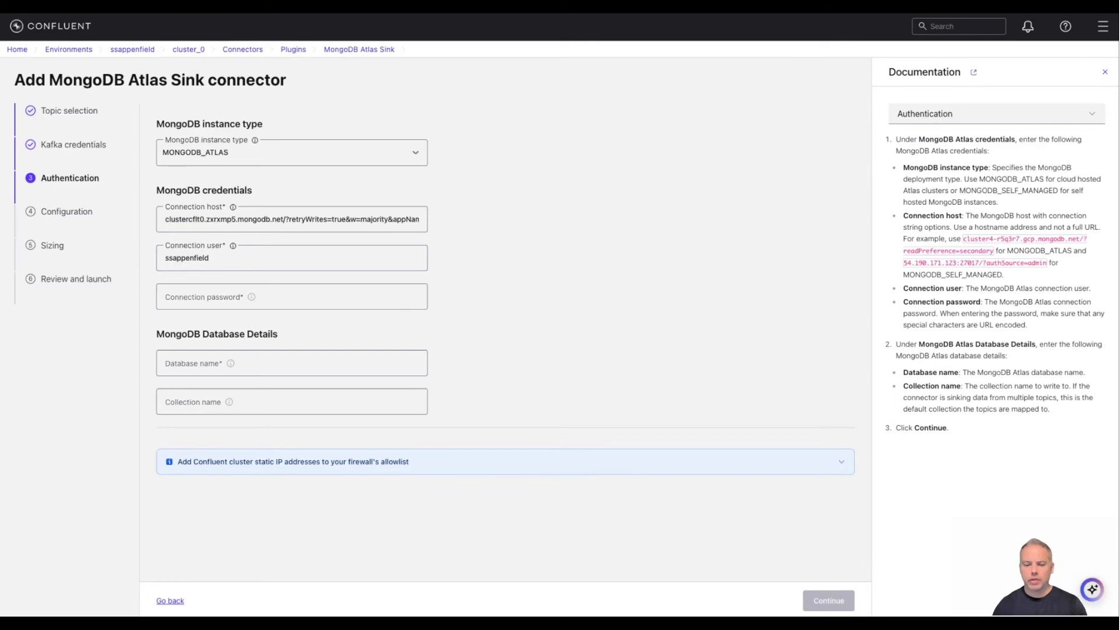
left_click(330, 292)
key("ctrl+v")
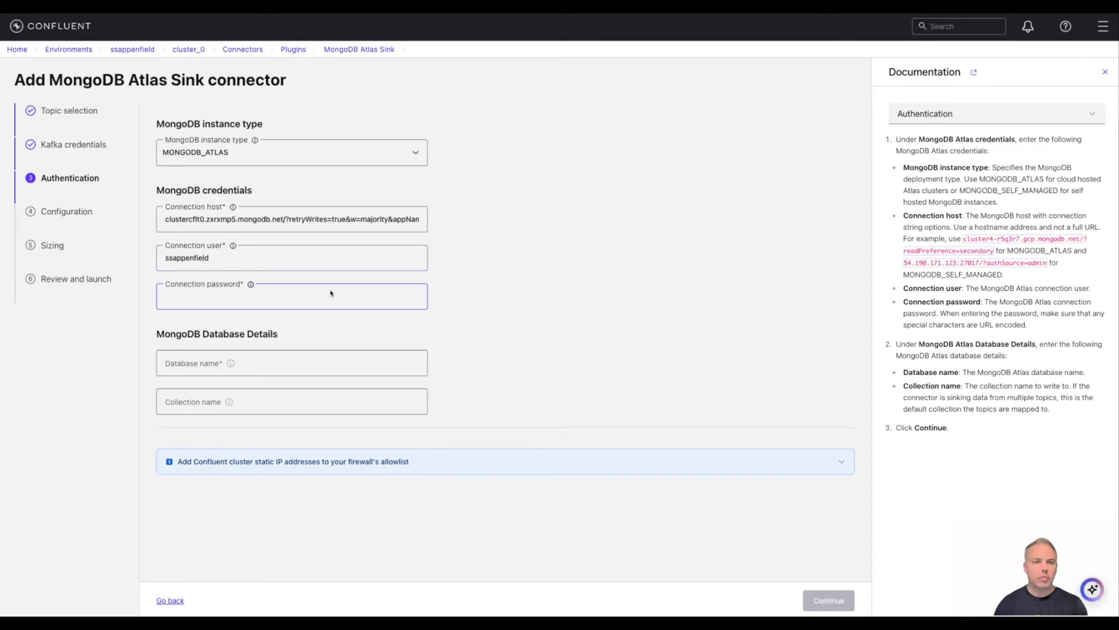
Look up the database in the collections of ClusterCFLT0 in Atlas and enter mytest_fmc as the connector's database name.
left_click(327, 372)
left_click(328, 366)
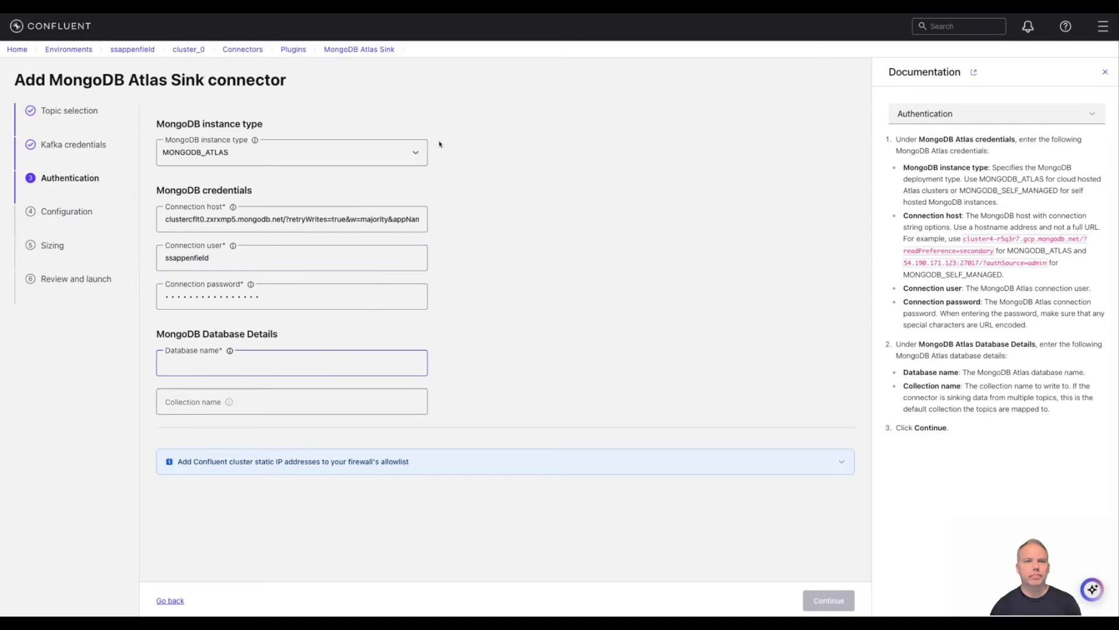
key("super+Tab")
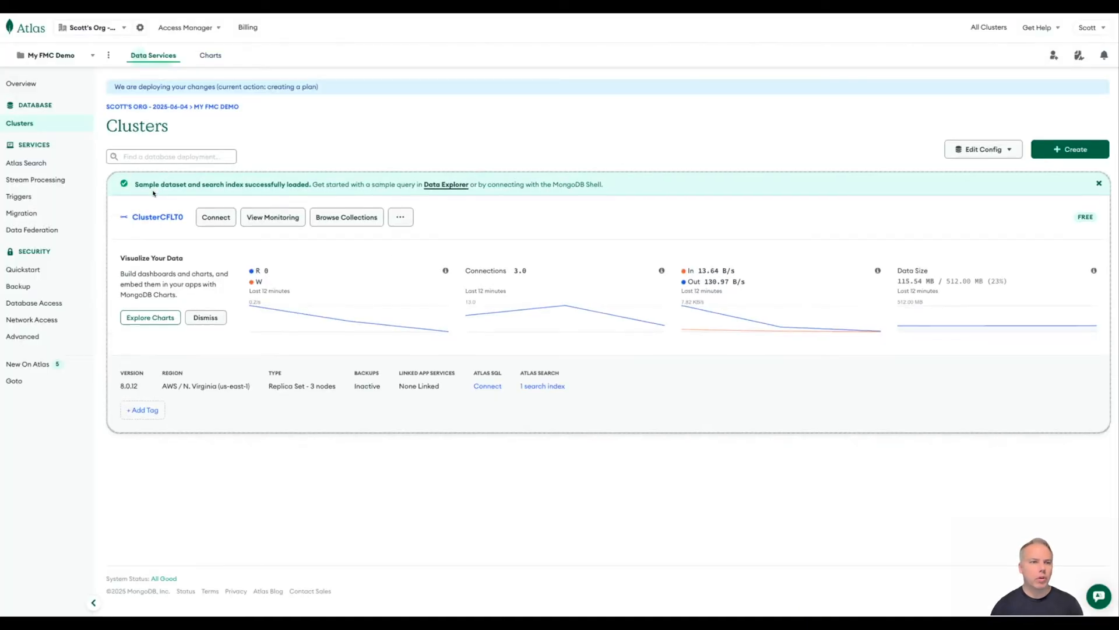
left_click(157, 217)
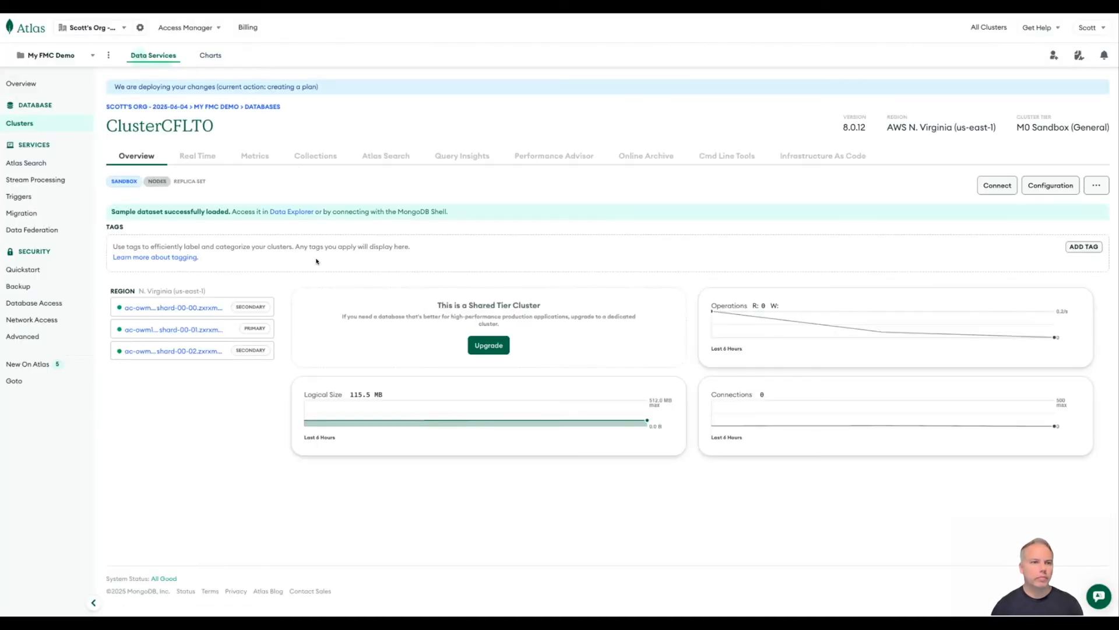
left_click(315, 156)
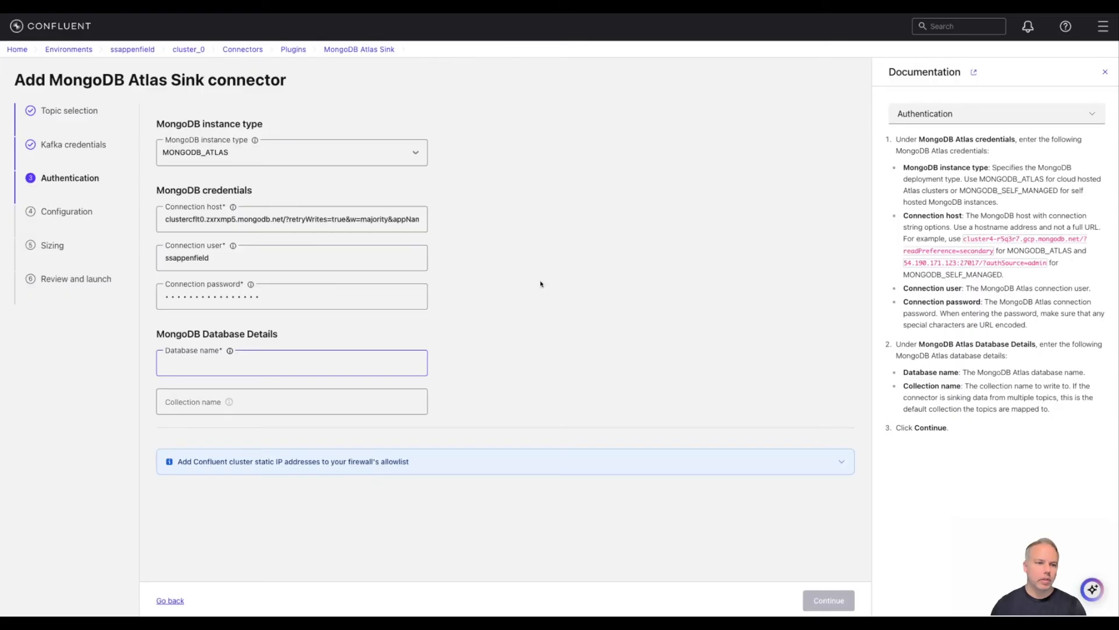
type("mytest_fmc")
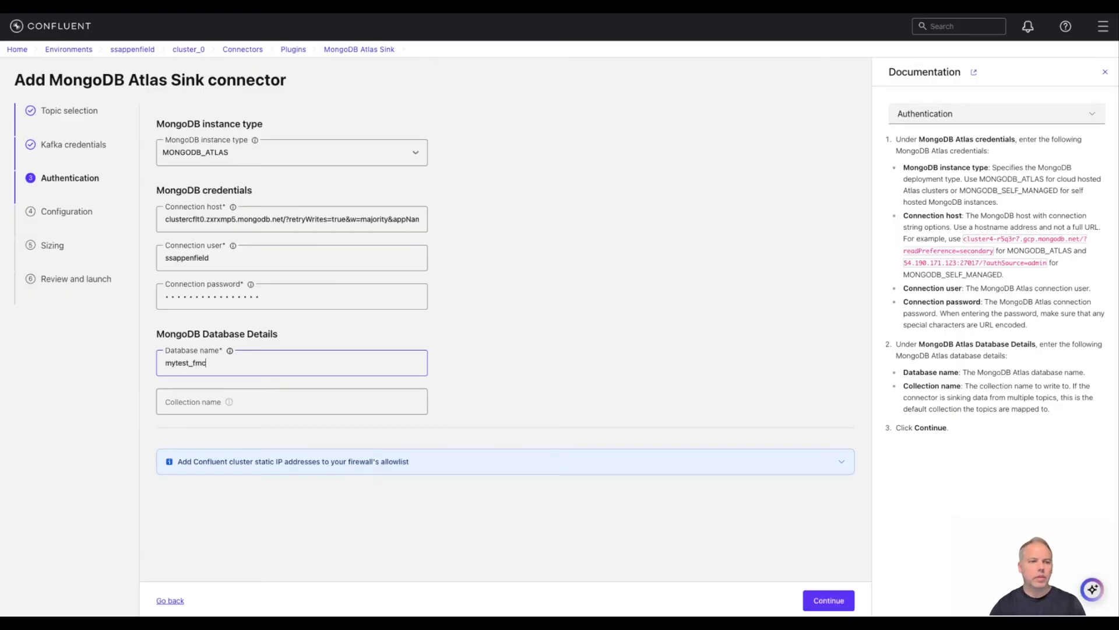
Copy the collection name sample_data_orders from Atlas into the connector's collection name and continue to the configuration stage.
left_click(166, 402)
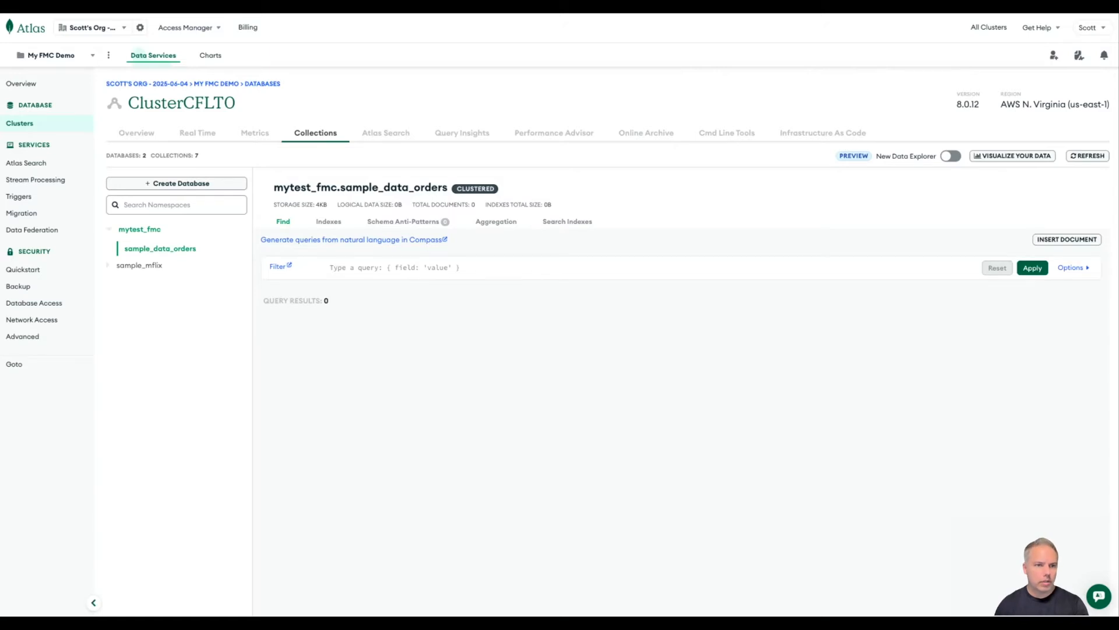
left_click_drag(444, 187, 339, 187)
key("ctrl+c")
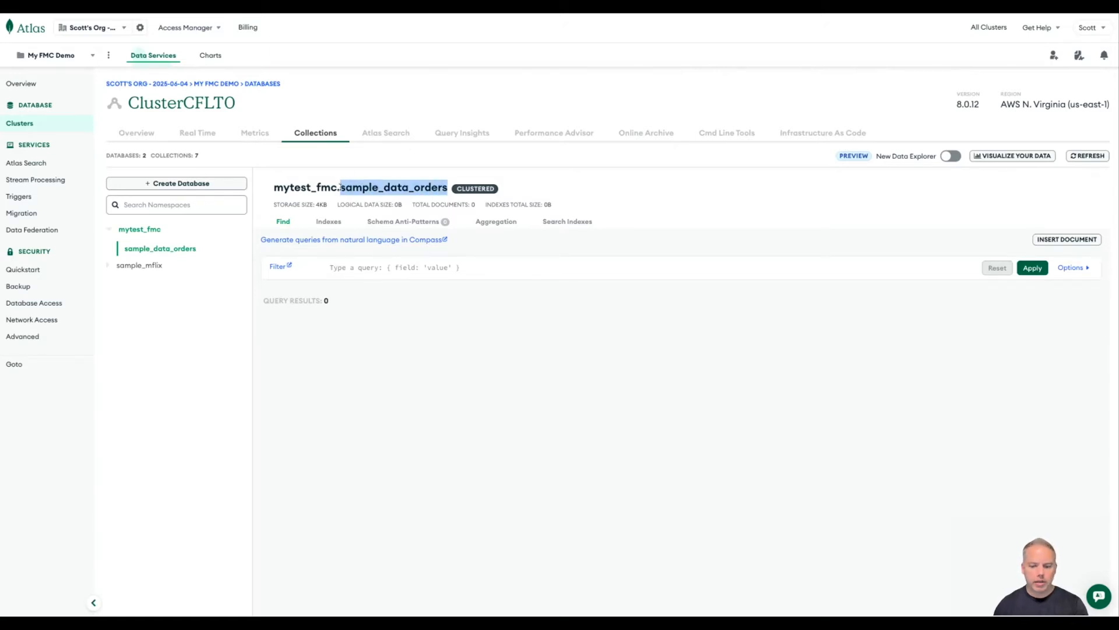
key("alt+Tab")
key("ctrl+v")
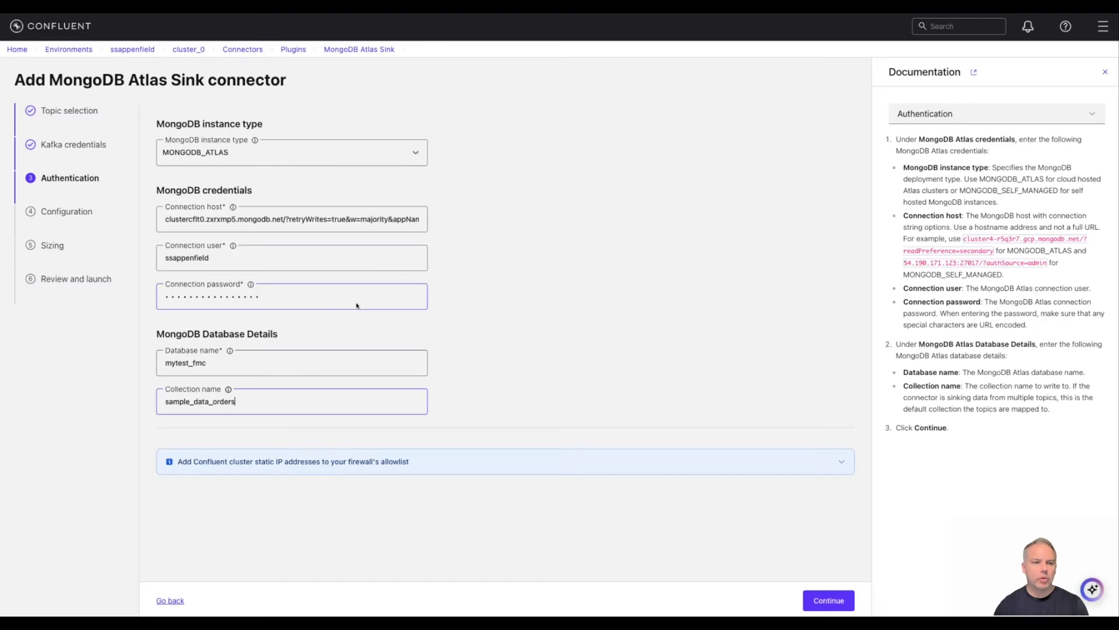
left_click(829, 600)
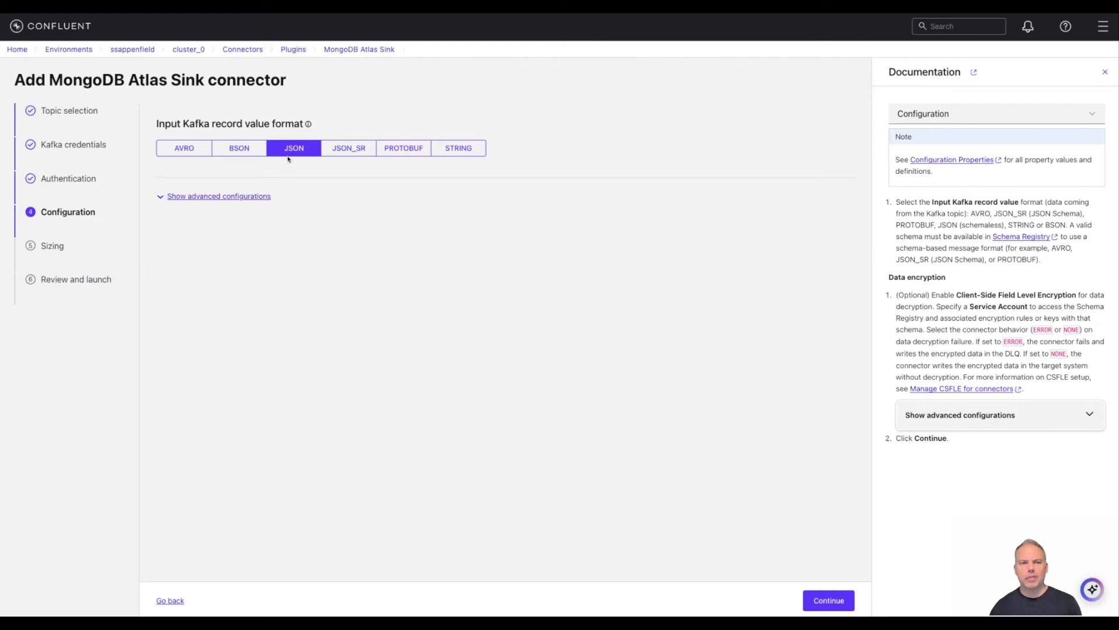
Accept JSON as the input Kafka record value format and 1 task for the connector sizing, continuing to the review stage.
left_click(830, 597)
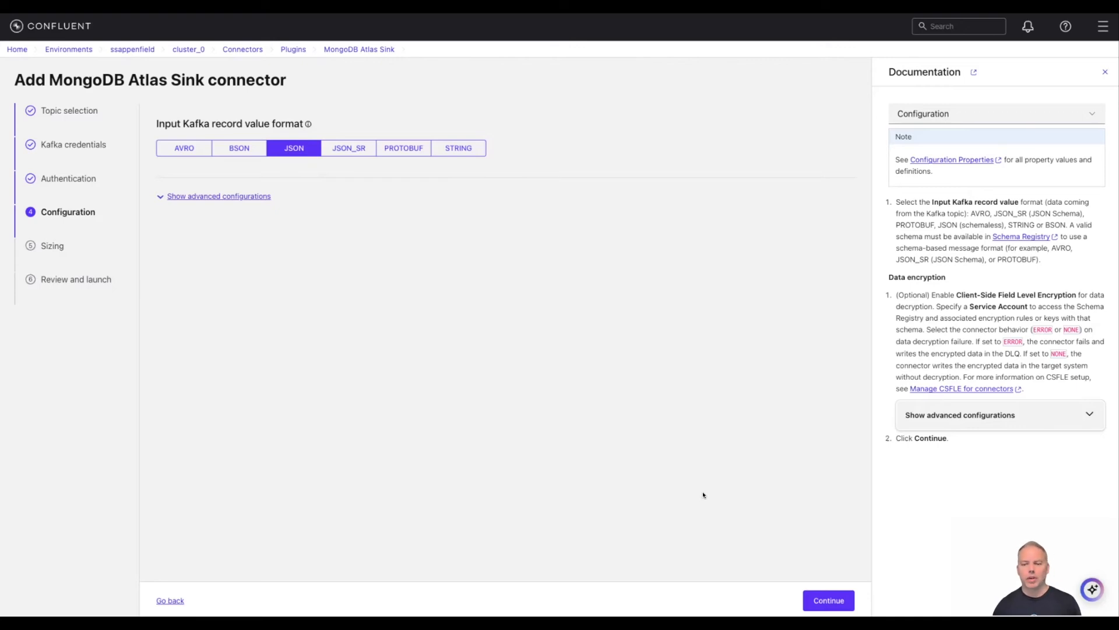
left_click(825, 600)
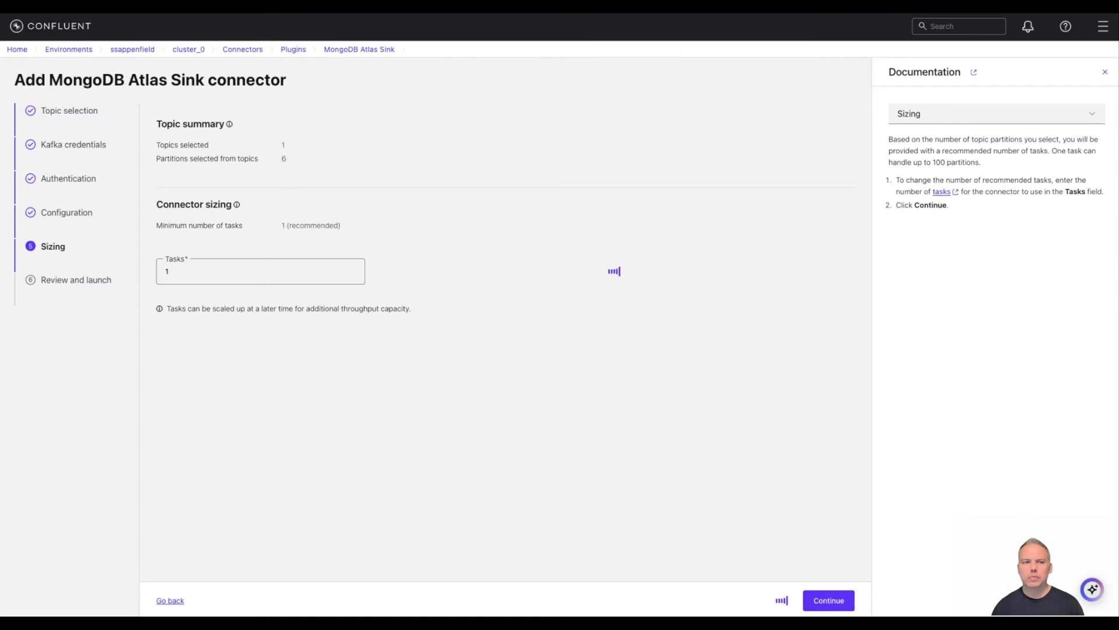
left_click(829, 600)
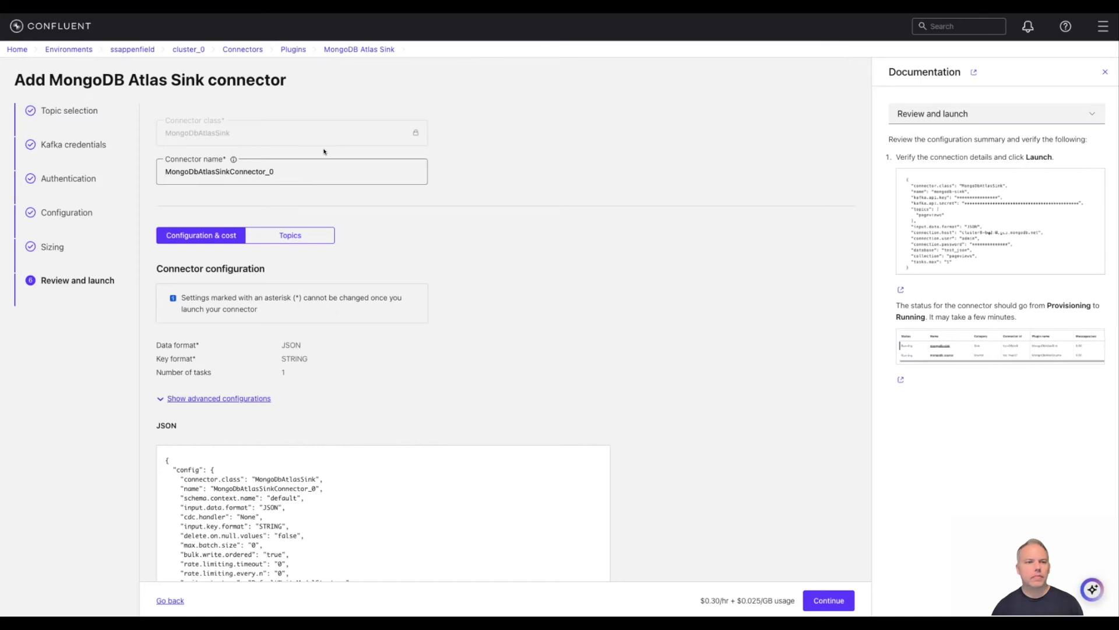
Name the connector MDBAtlasFMC_Connector and launch it with the reviewed configuration.
left_click(310, 171)
left_click_drag(361, 168, 147, 173)
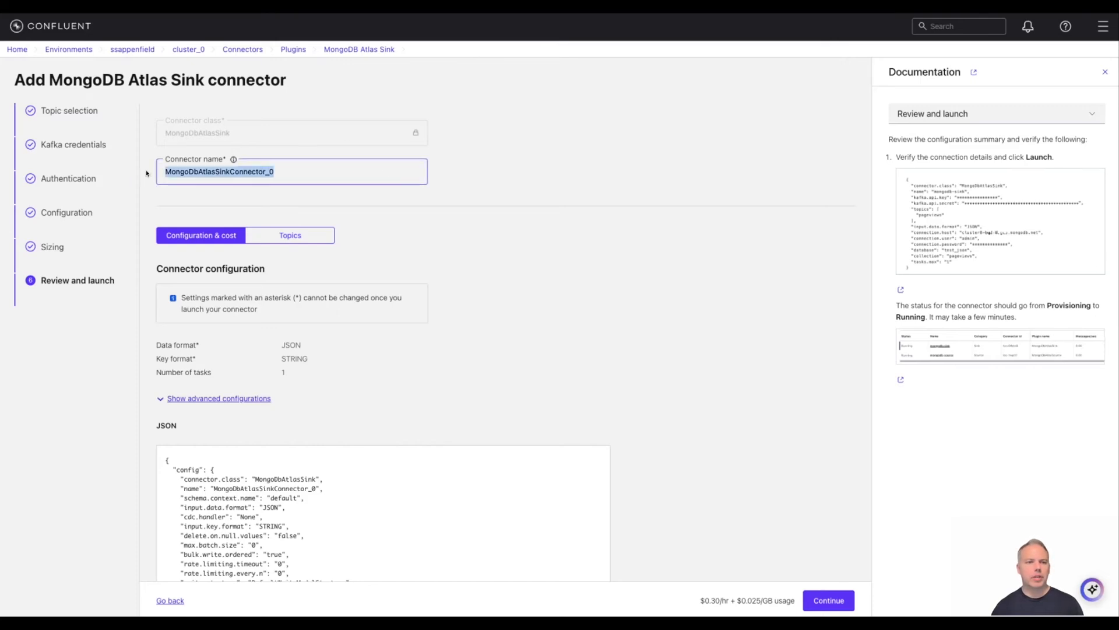
type("MD")
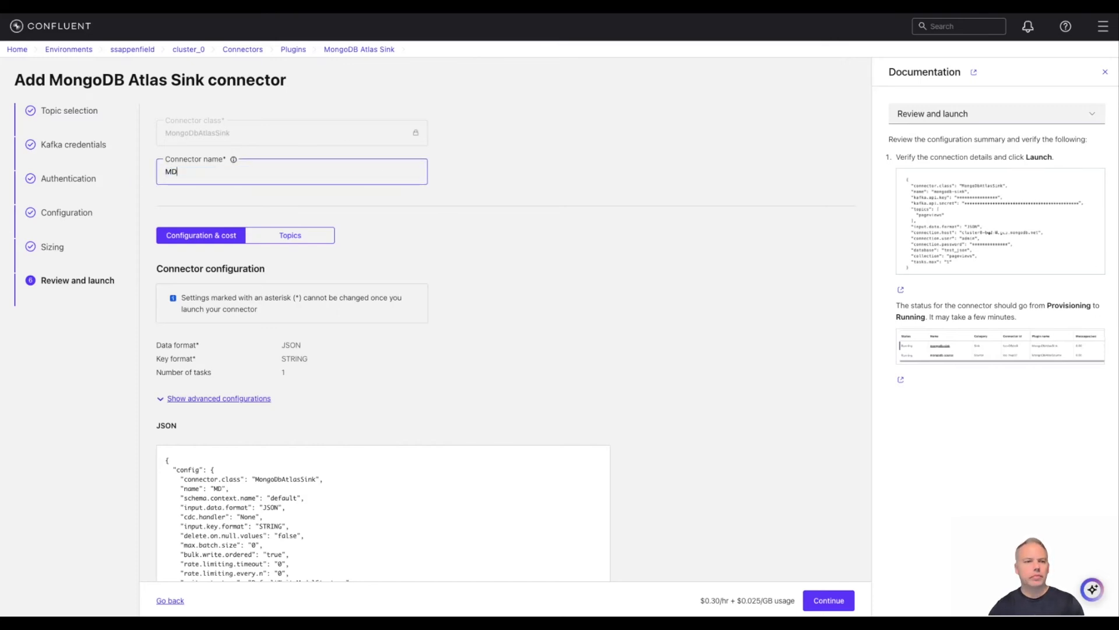
type("BAtlasFMC_Connector")
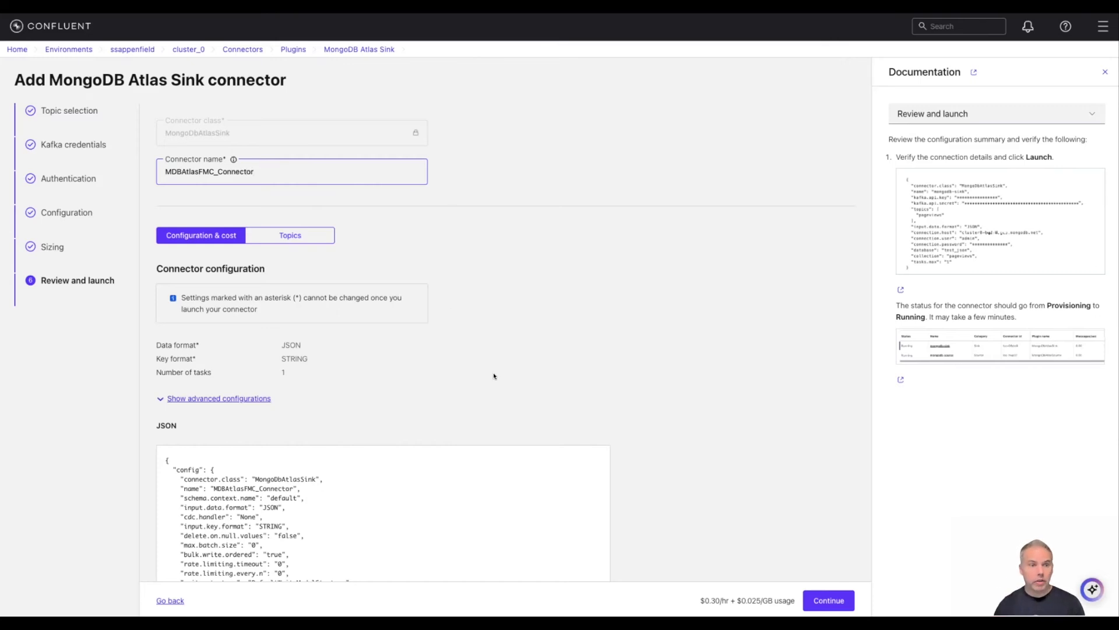
scroll(710, 414, "down", 5)
left_click(829, 600)
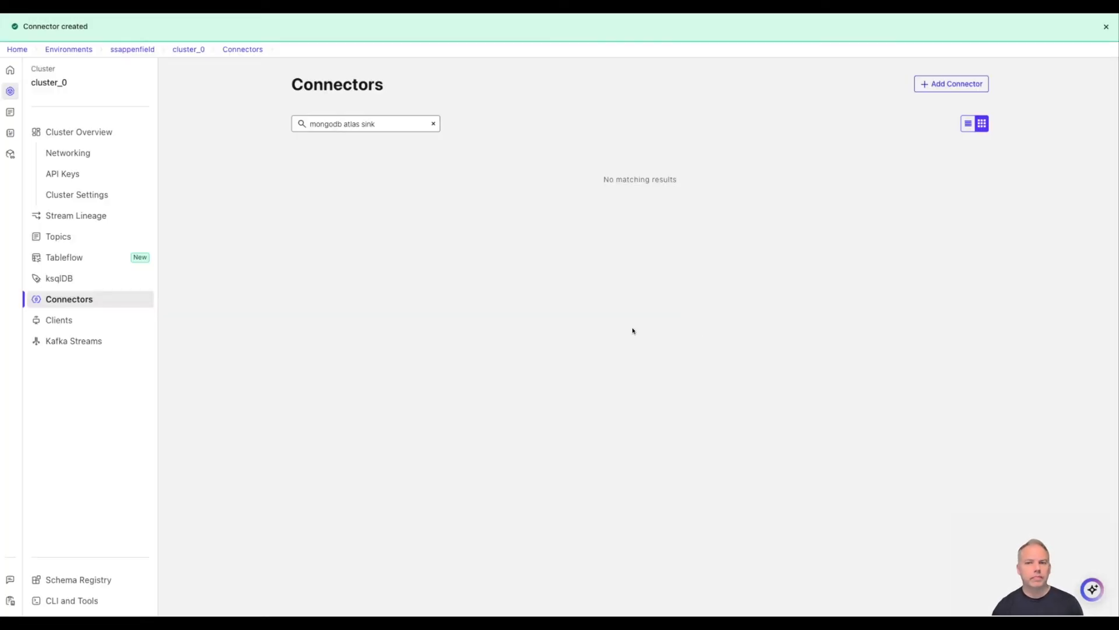
Clear the search filter on the connector list and open the overview of MDBAtlasFMC_Connector.
left_click(433, 123)
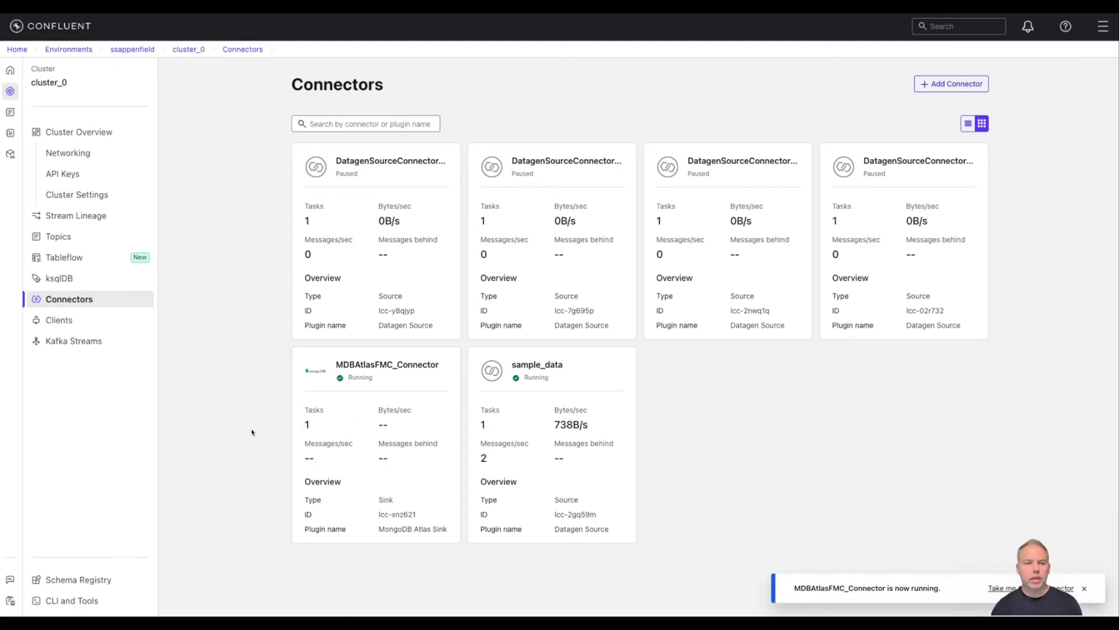
left_click(365, 428)
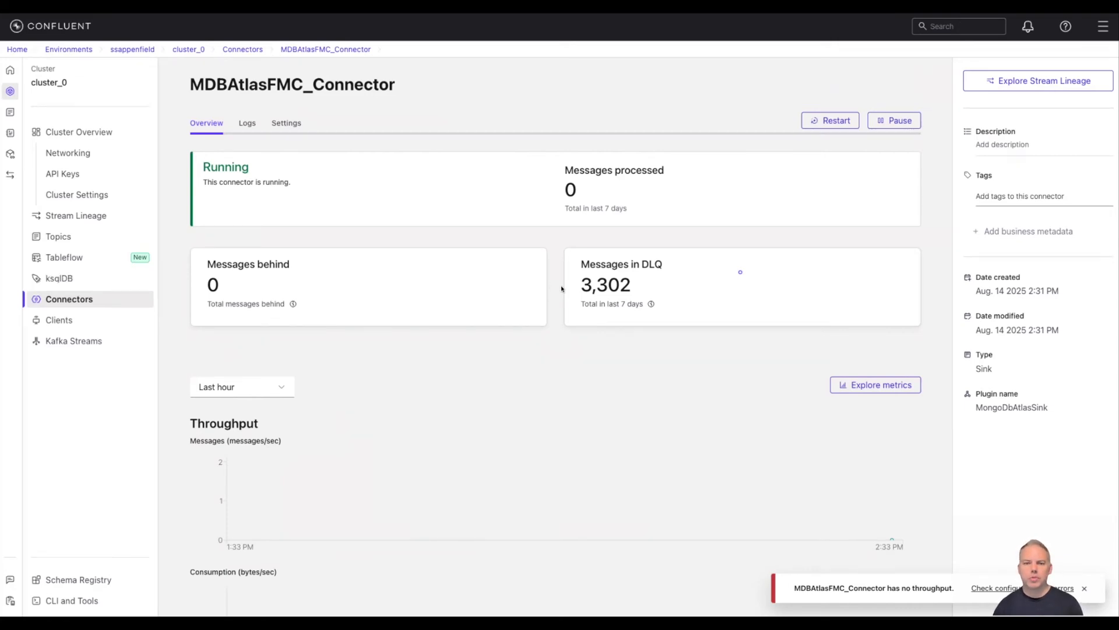
scroll(583, 285, "down", 1)
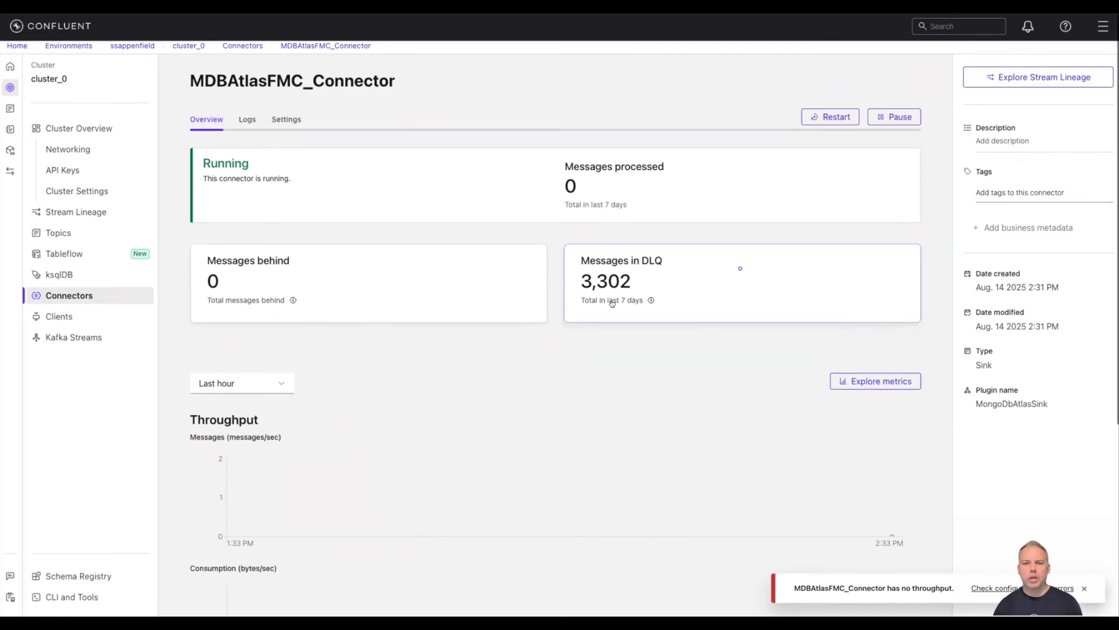
Examine the messages in the connector's dead letter queue topic, including one message's details, and locate that topic in the cluster's topic list.
left_click(664, 302)
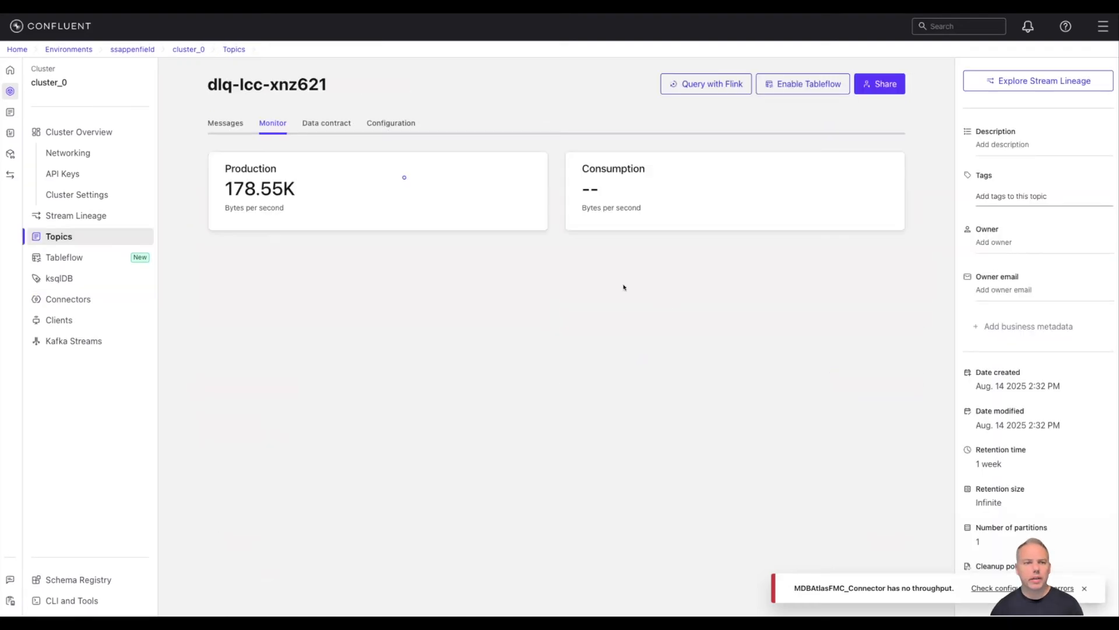
left_click(227, 124)
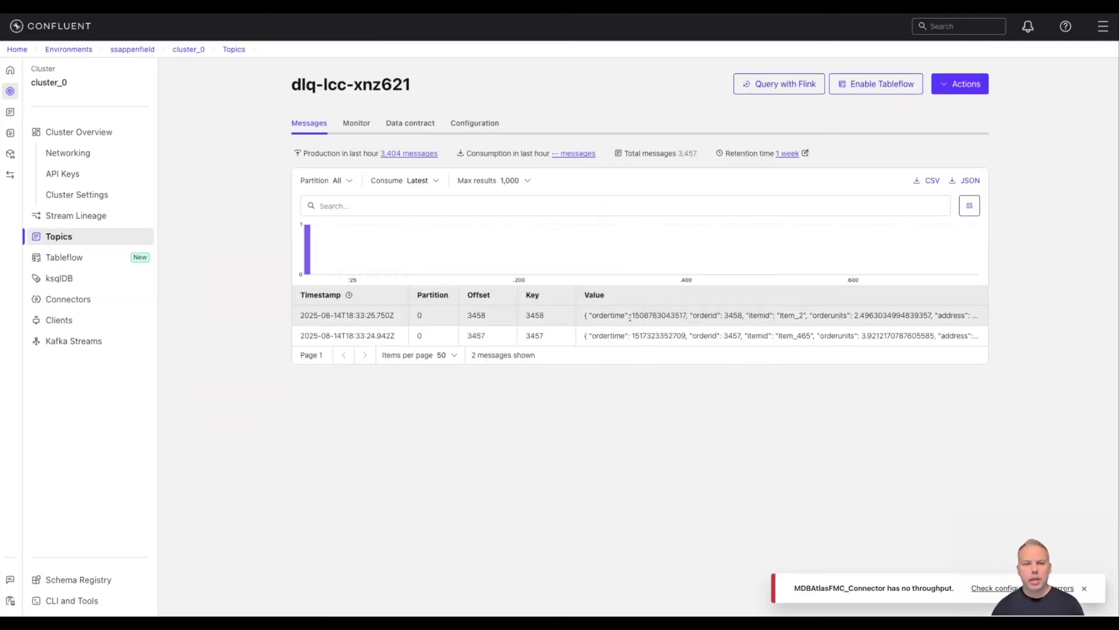
left_click(631, 315)
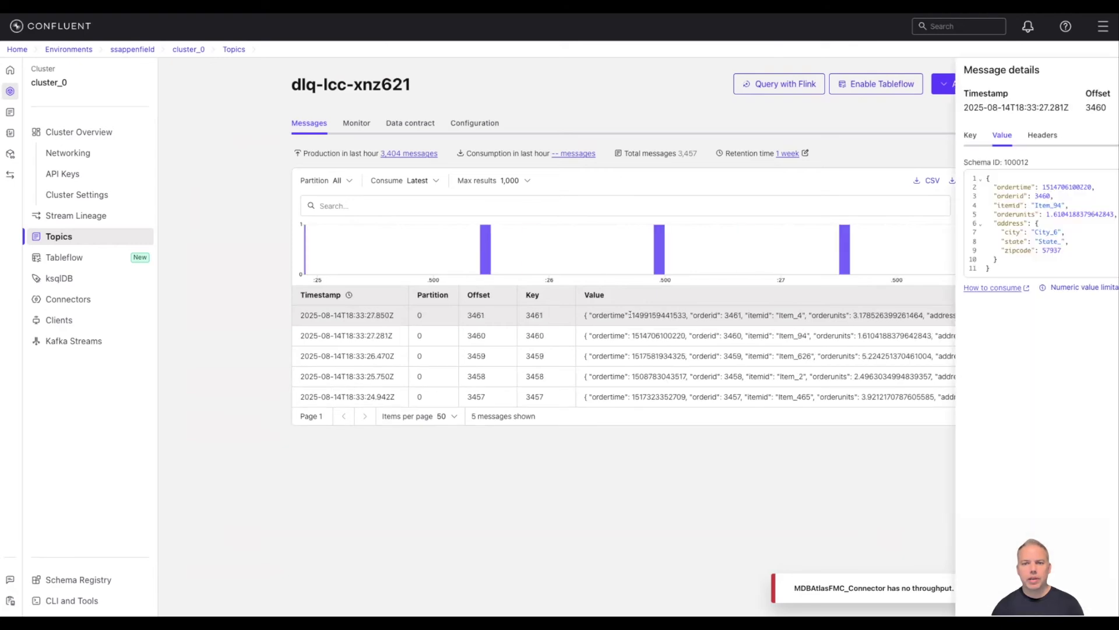
left_click(230, 252)
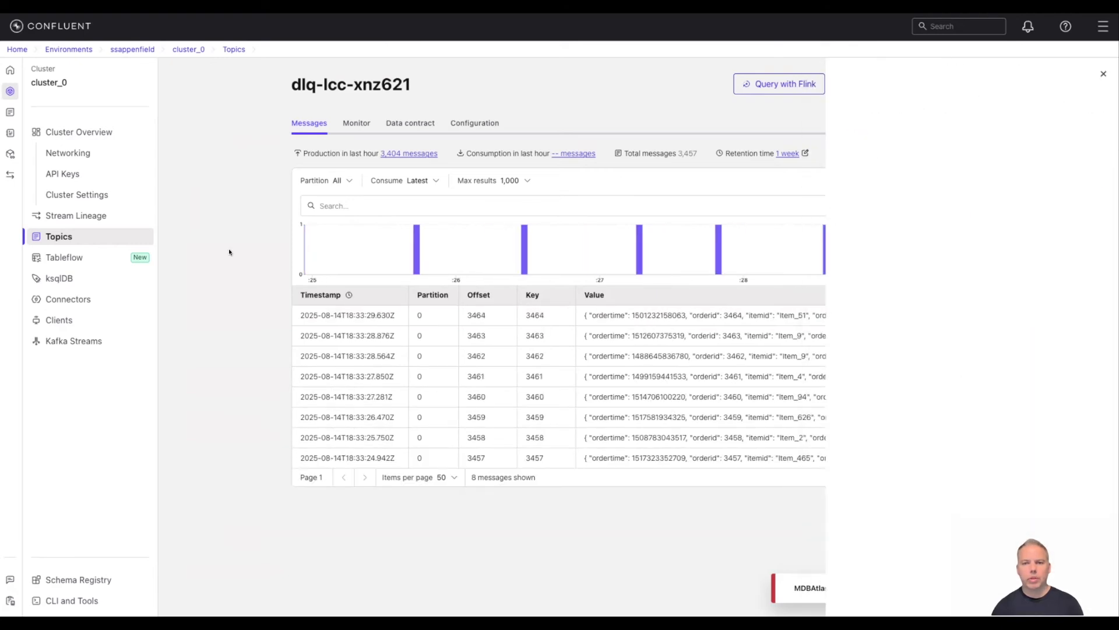
left_click(63, 236)
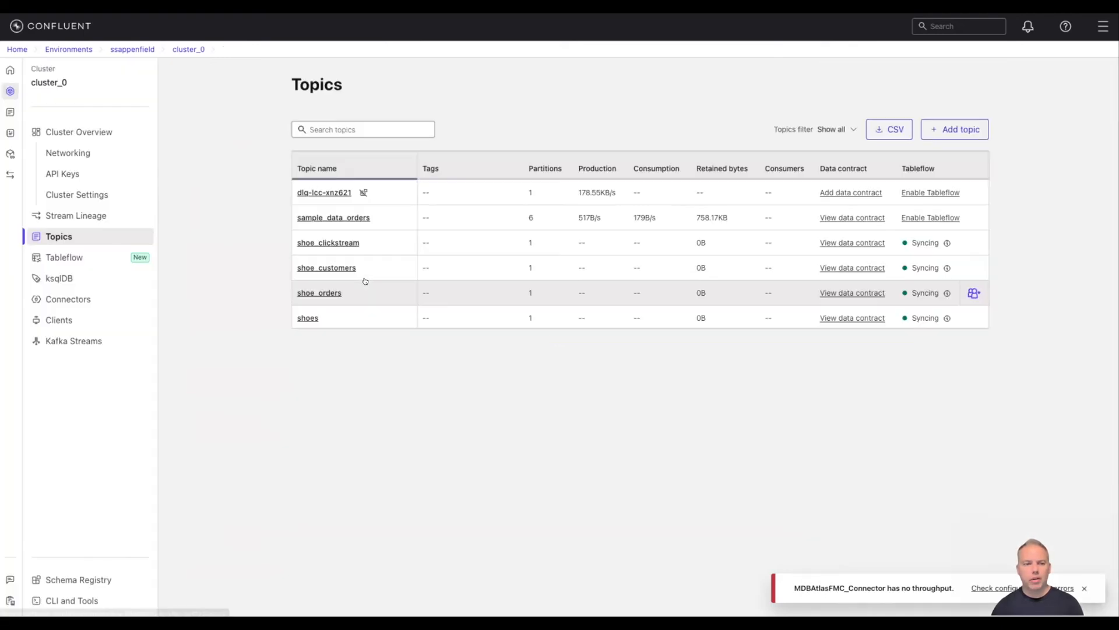
left_click(323, 191)
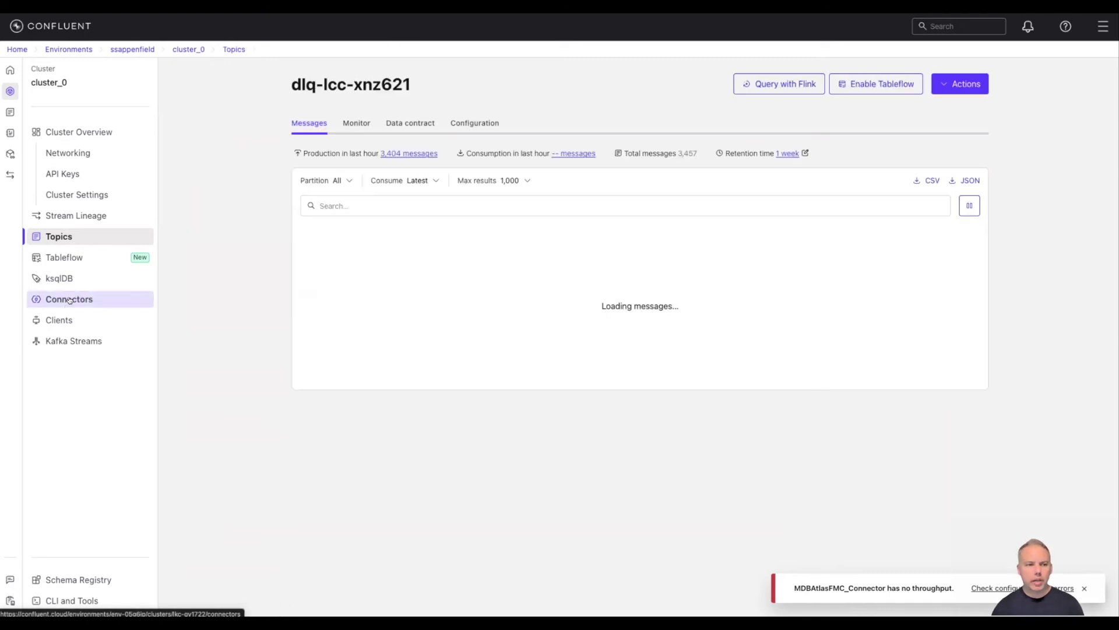
Return to MDBAtlasFMC_Connector and pause it.
left_click(68, 301)
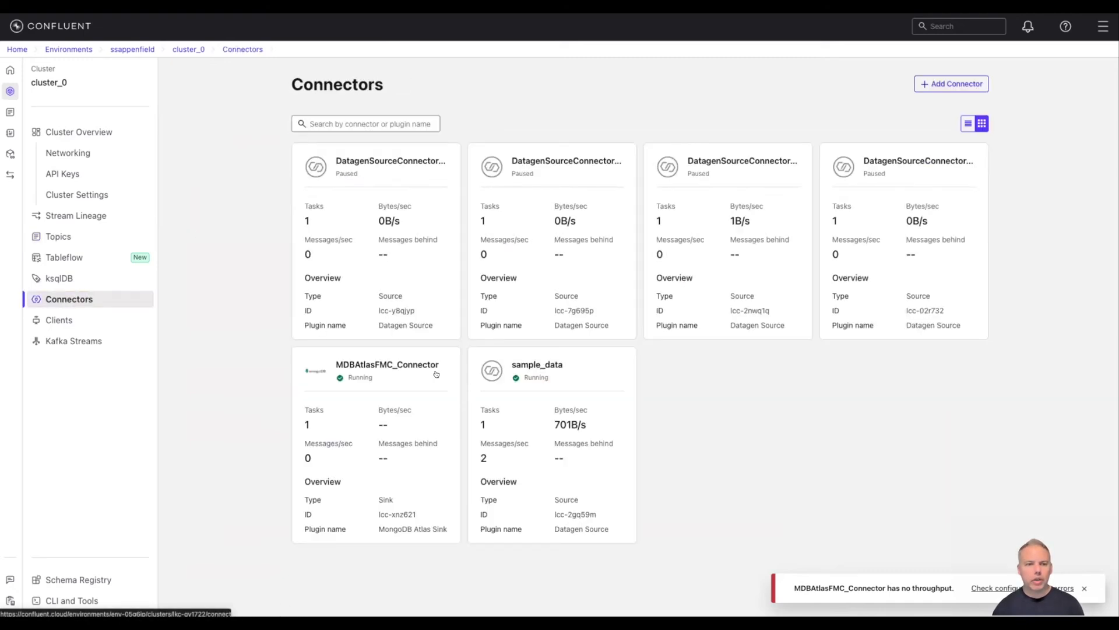
left_click(416, 411)
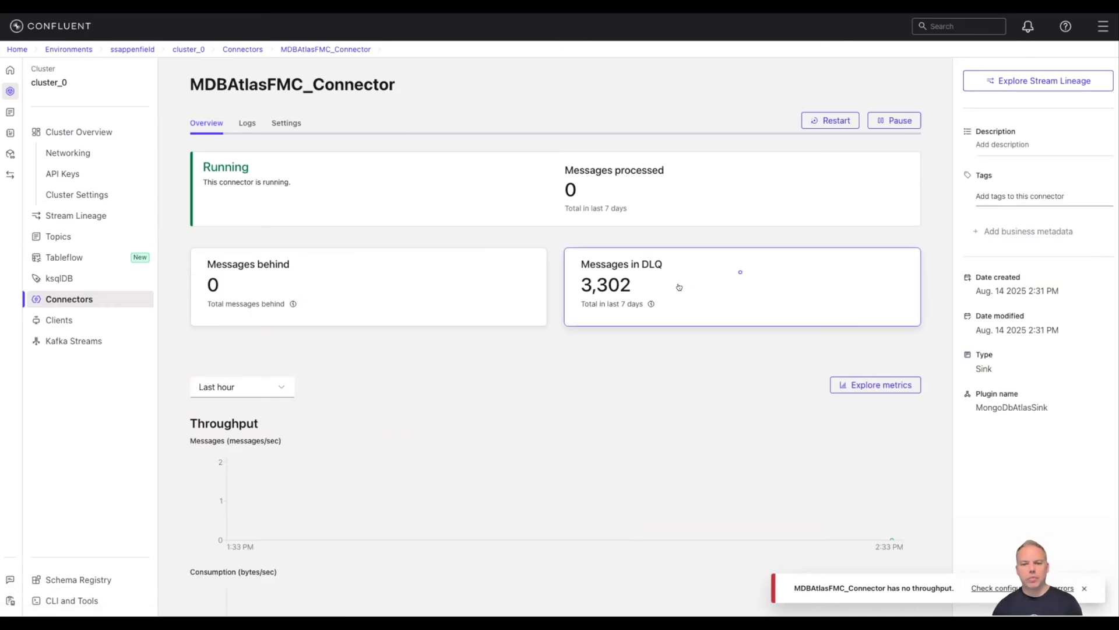
left_click(890, 121)
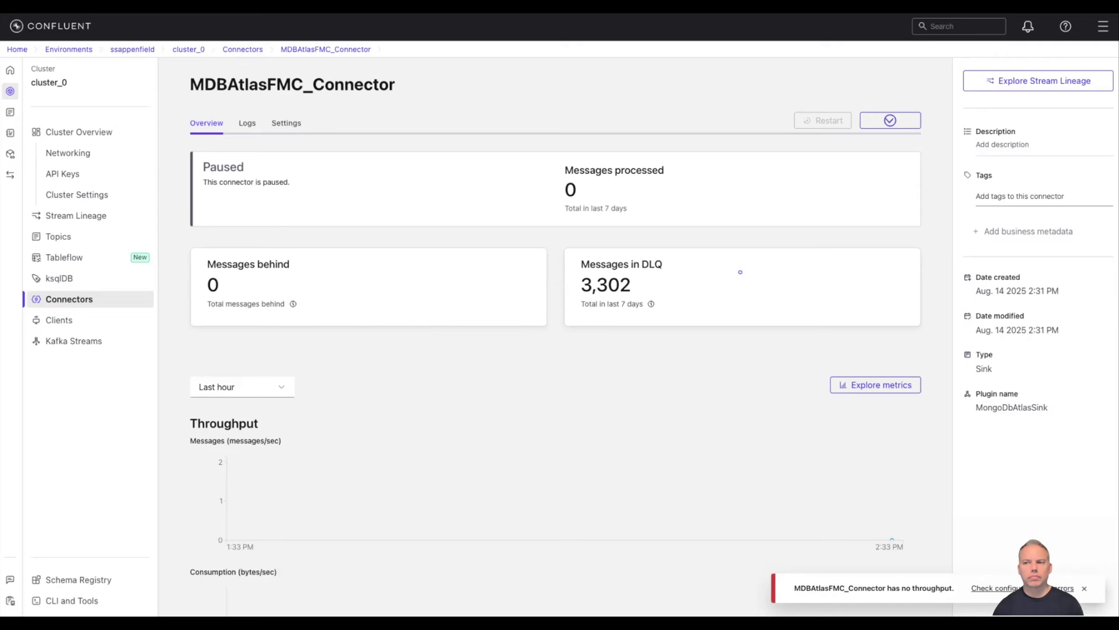
Change the connector's input Kafka record value format to JSON_SR, apply the changes and resume the connector.
left_click(278, 124)
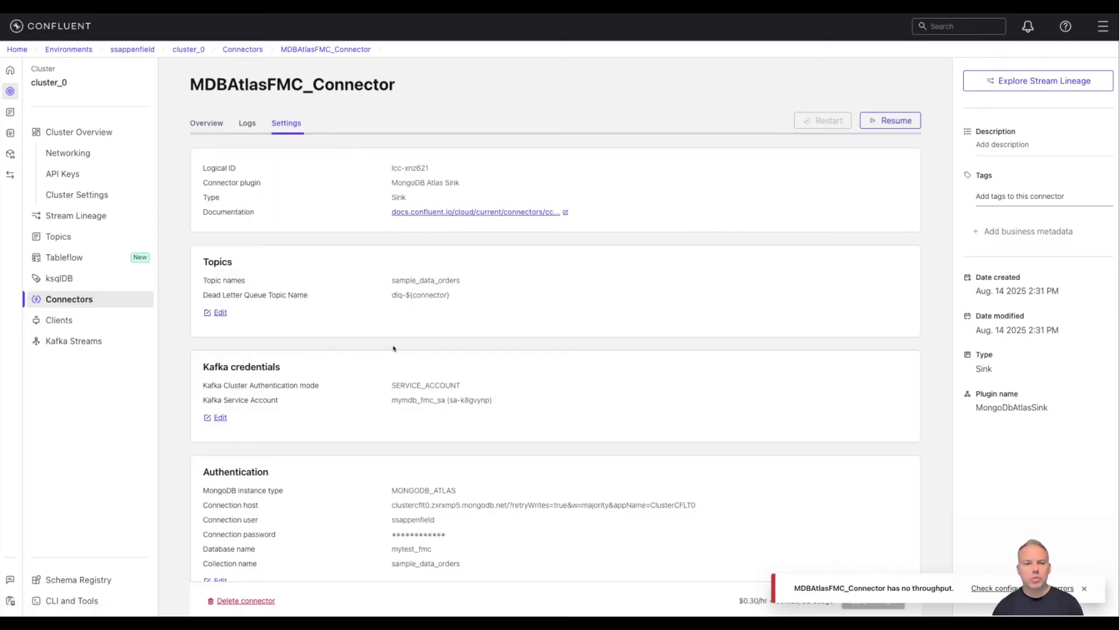
scroll(394, 348, "down", 6)
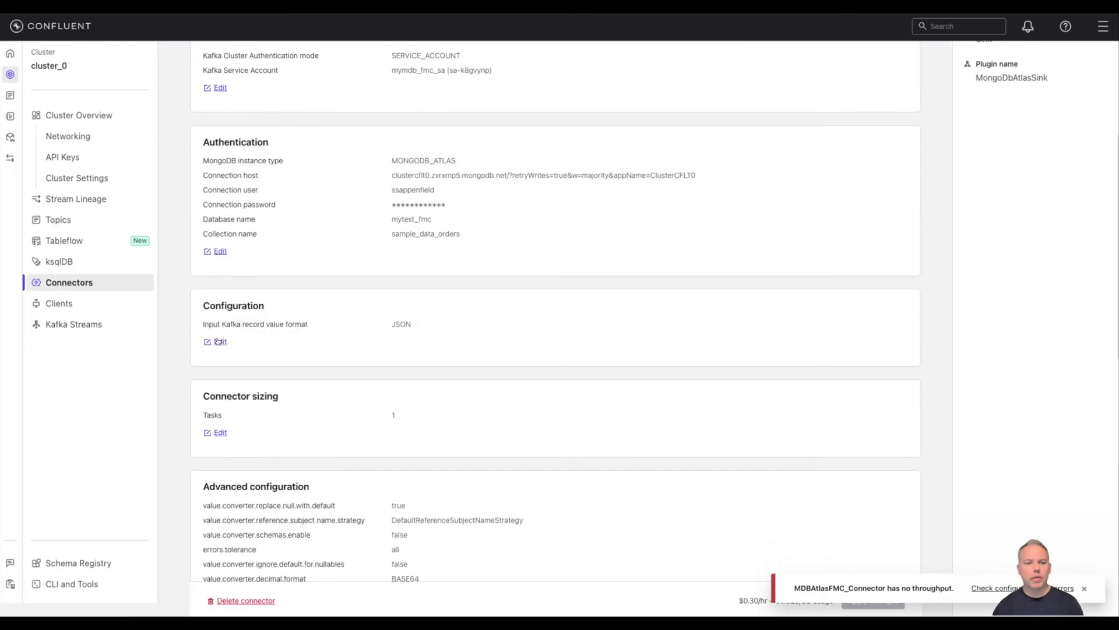
left_click(218, 342)
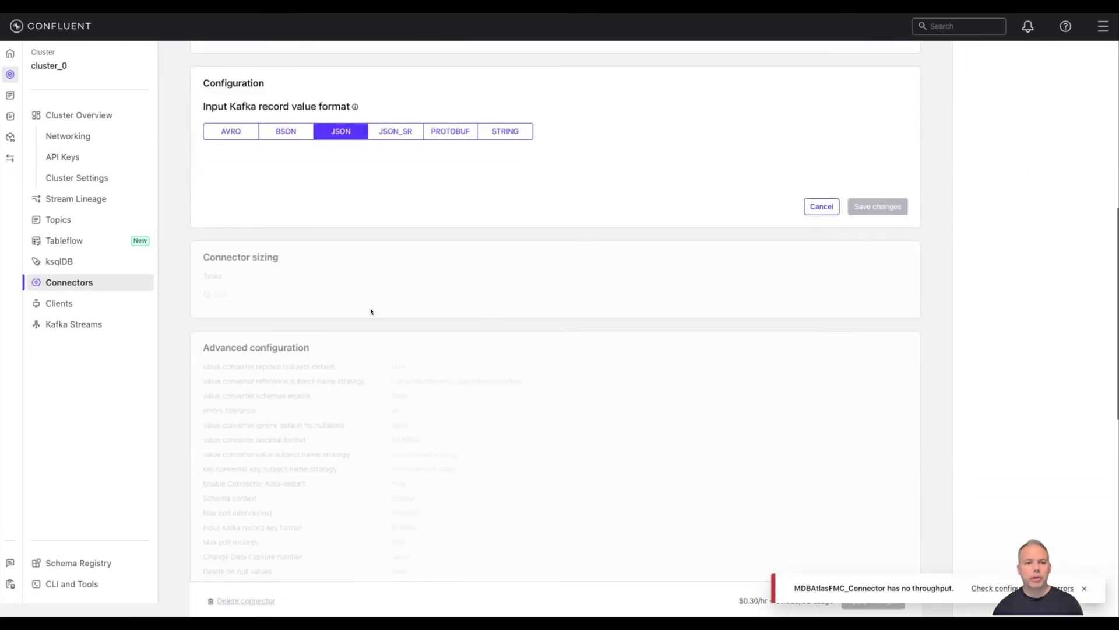
left_click(392, 130)
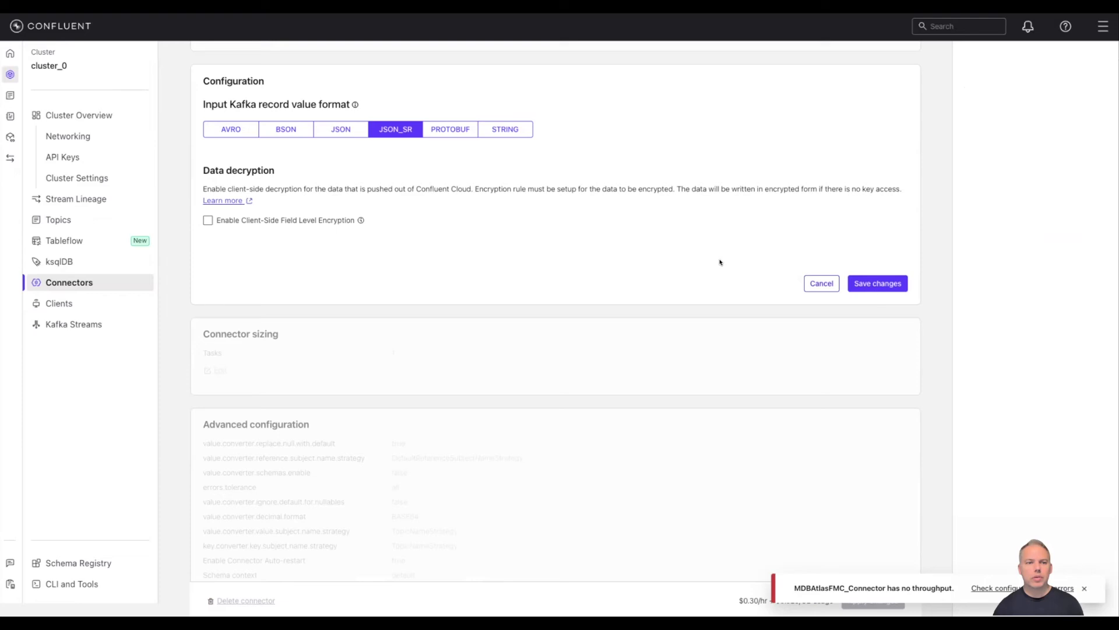
left_click(868, 285)
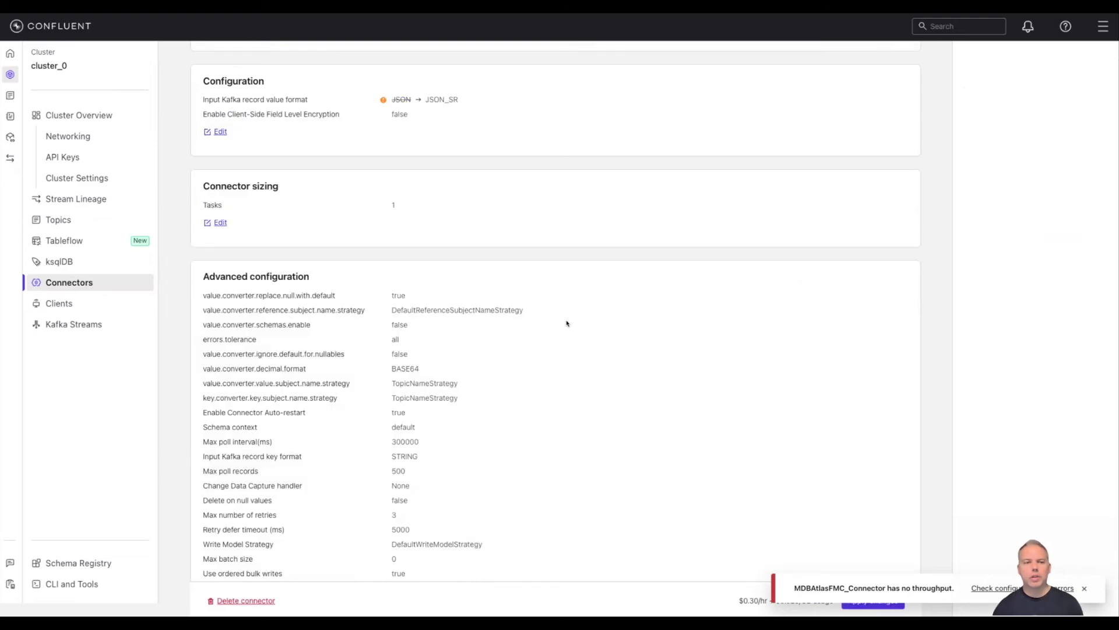
left_click(1084, 588)
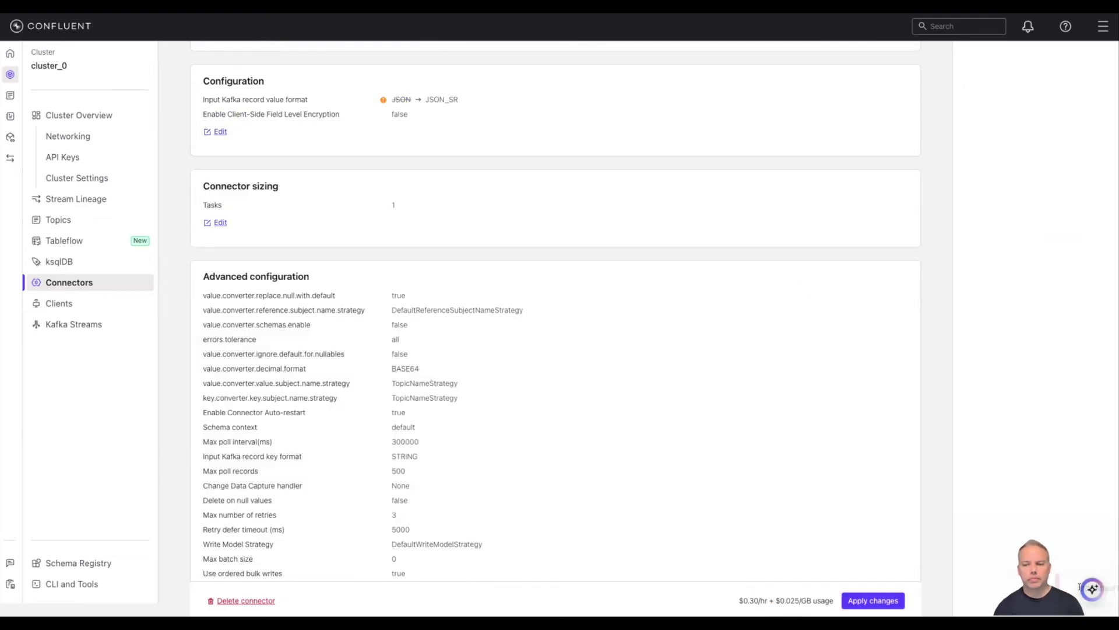
left_click(874, 599)
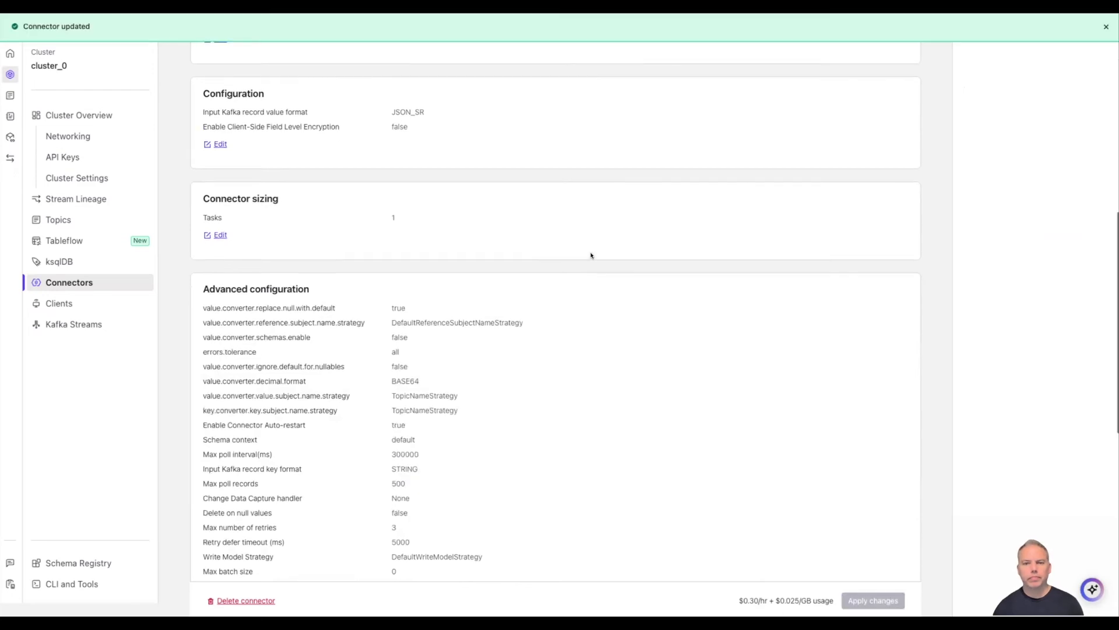
left_click(890, 121)
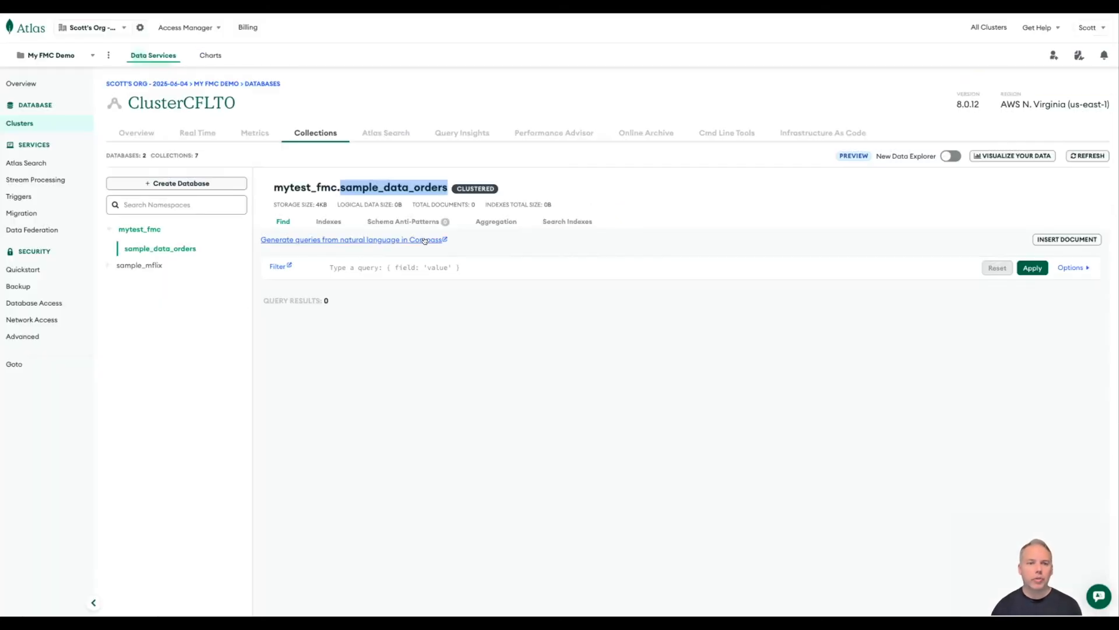
Switch to MongoDB Atlas, refresh the mytest_fmc.sample_data_orders collection and inspect the first document's address object.
left_click(229, 347)
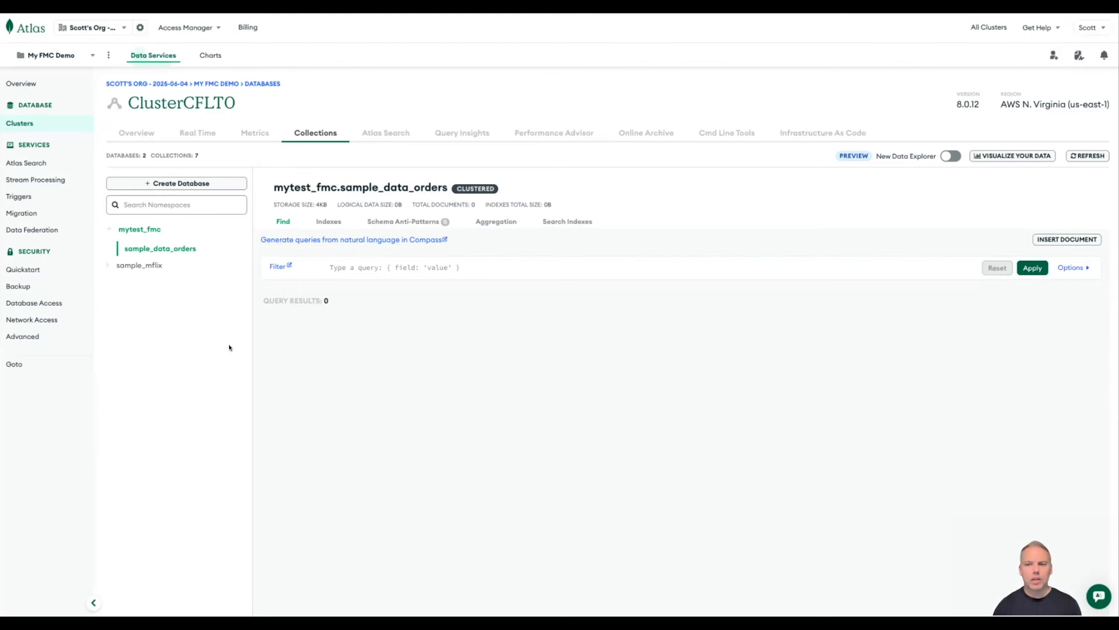
left_click(1086, 155)
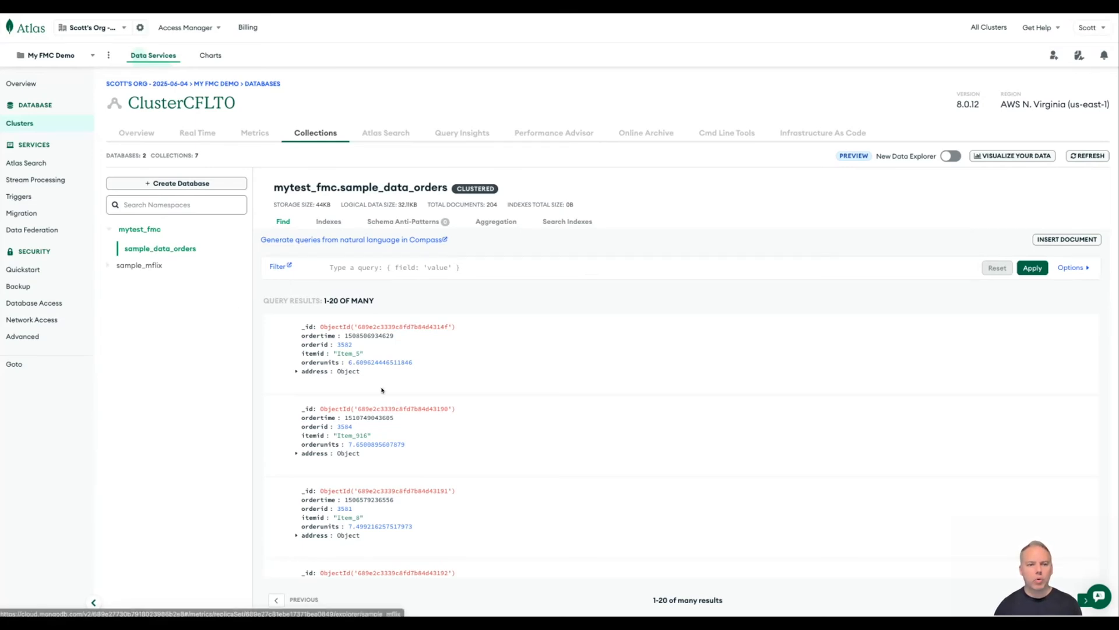
left_click(293, 370)
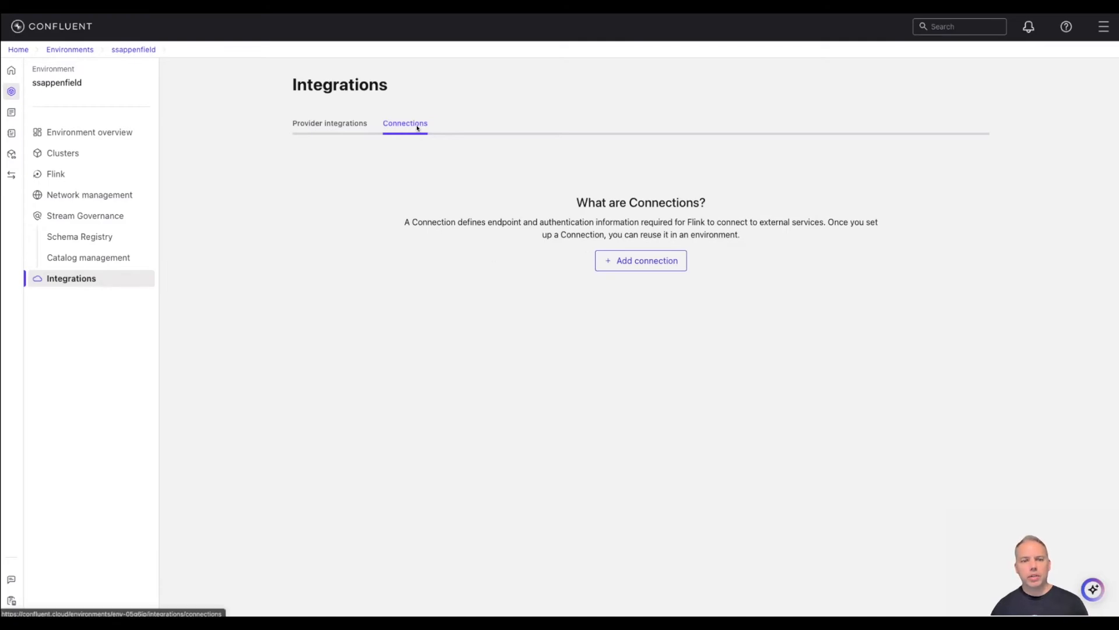
Start adding a new connection integration with OpenAI as the service provider.
left_click(641, 263)
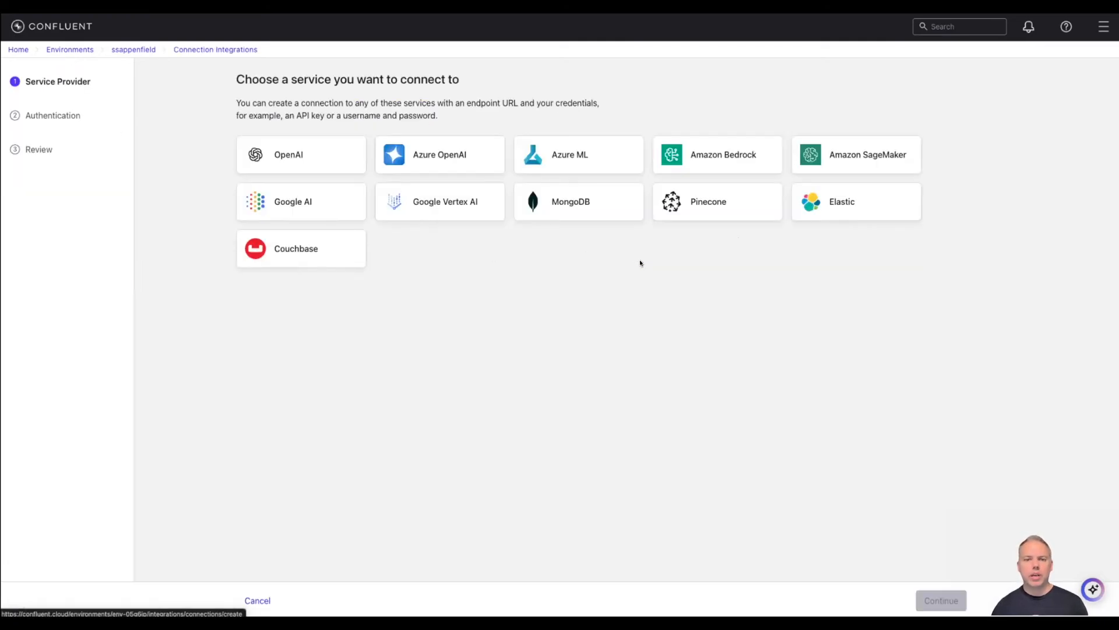
left_click(270, 151)
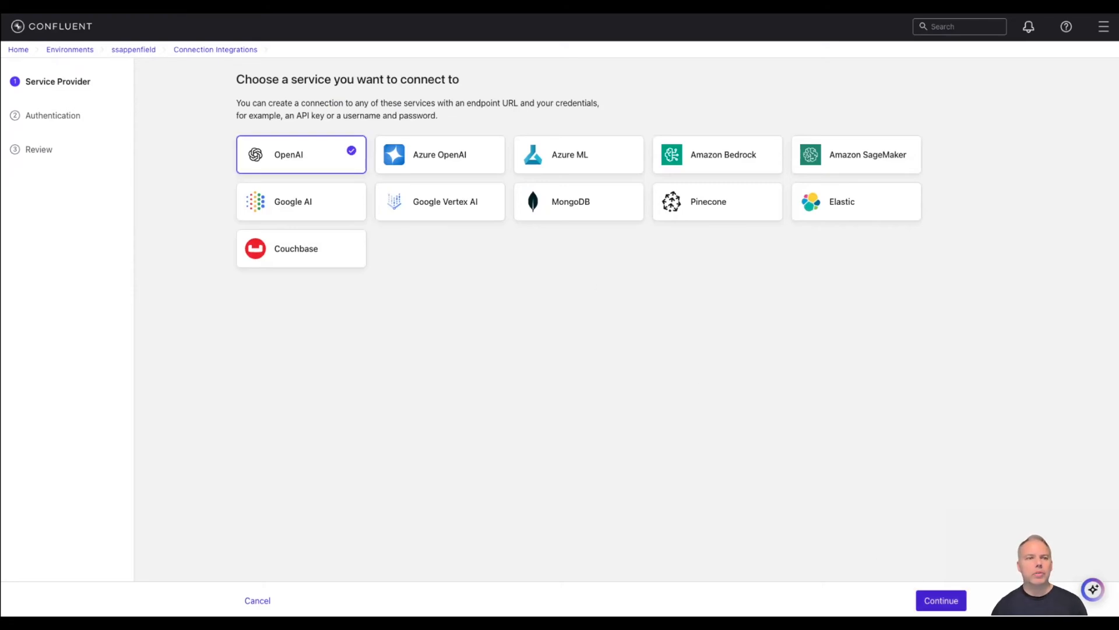
left_click(941, 600)
left_click(298, 136)
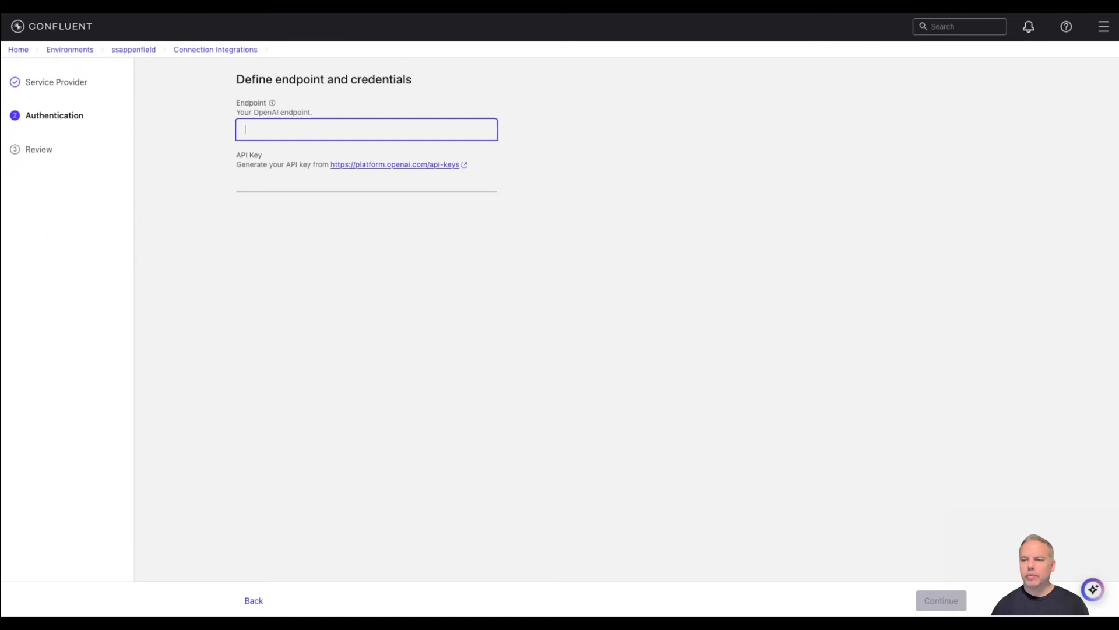
type("https://api.")
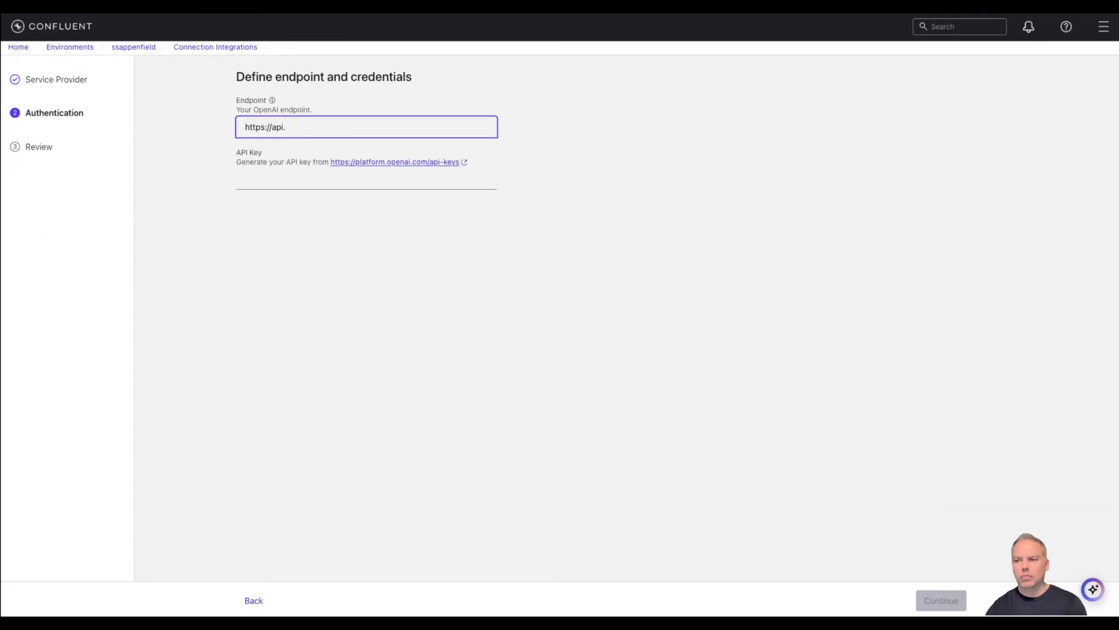
type("openai.com/v1/embeddings")
key("Tab")
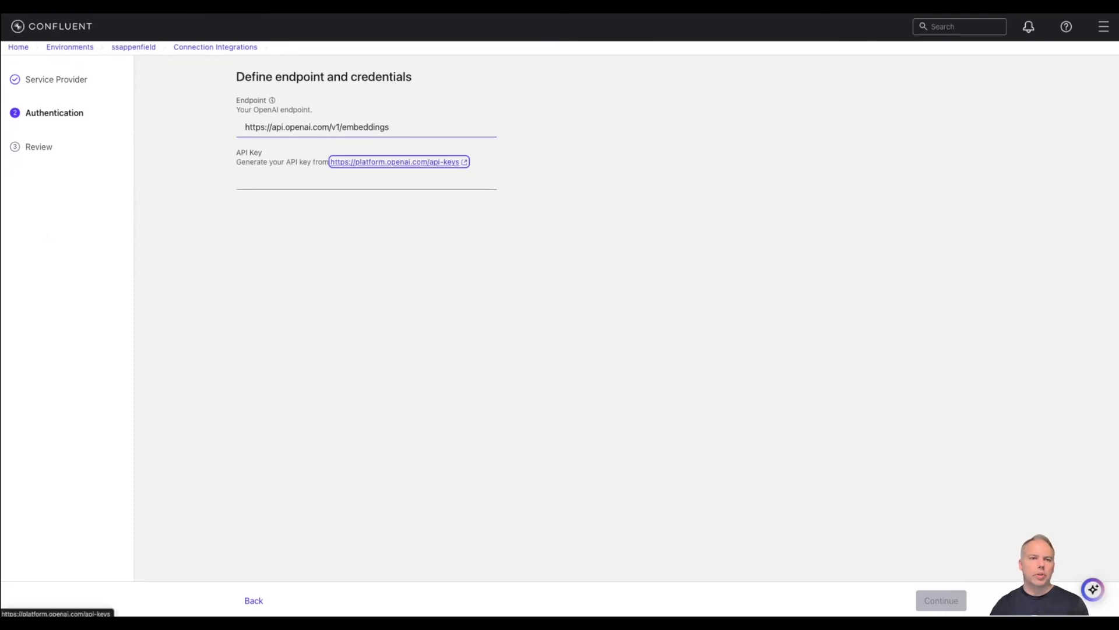
left_click(245, 127)
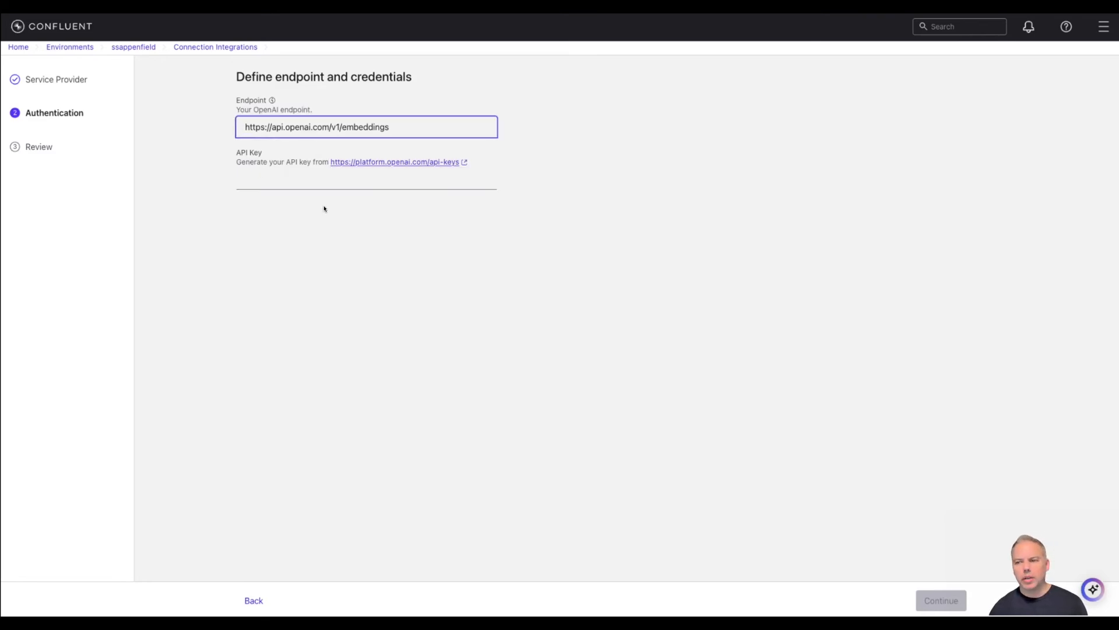
left_click(336, 174)
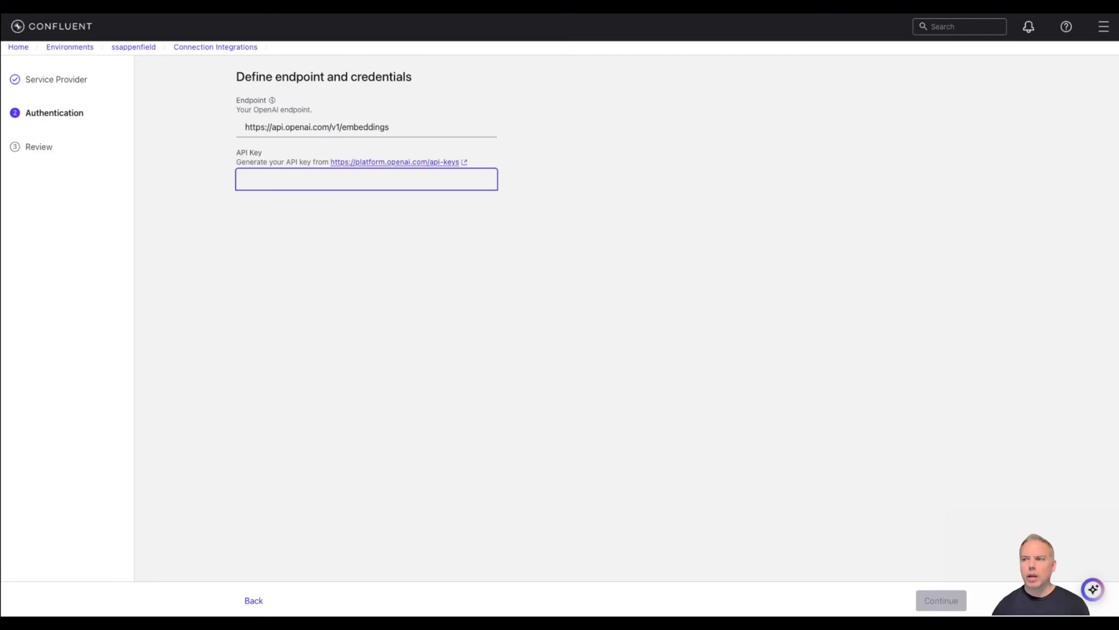
key("super+Tab")
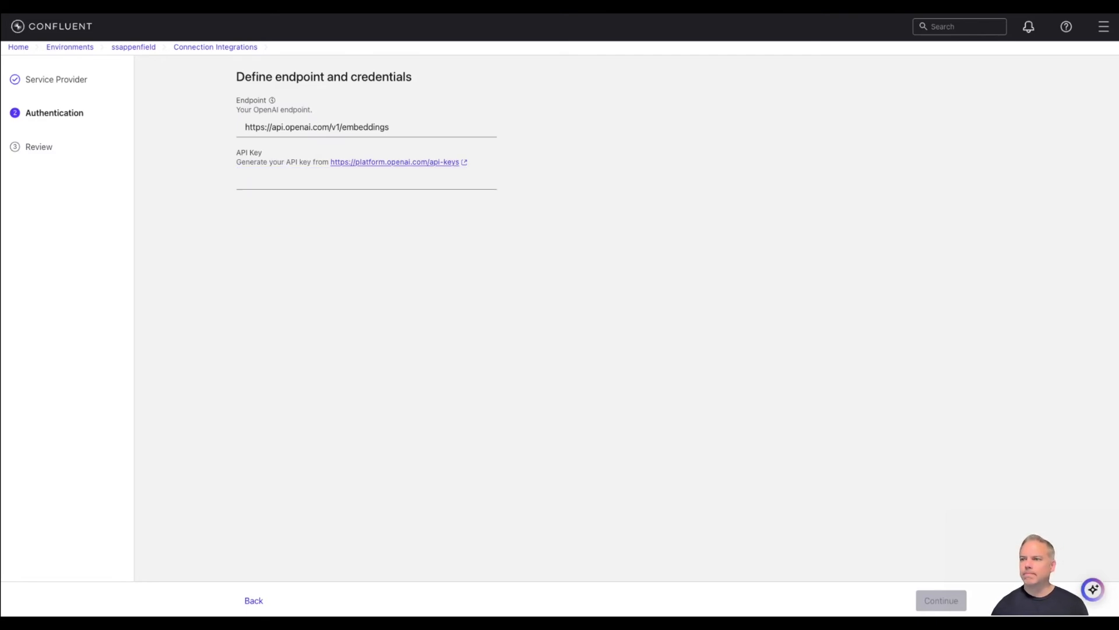
left_click(342, 188)
key("super+v")
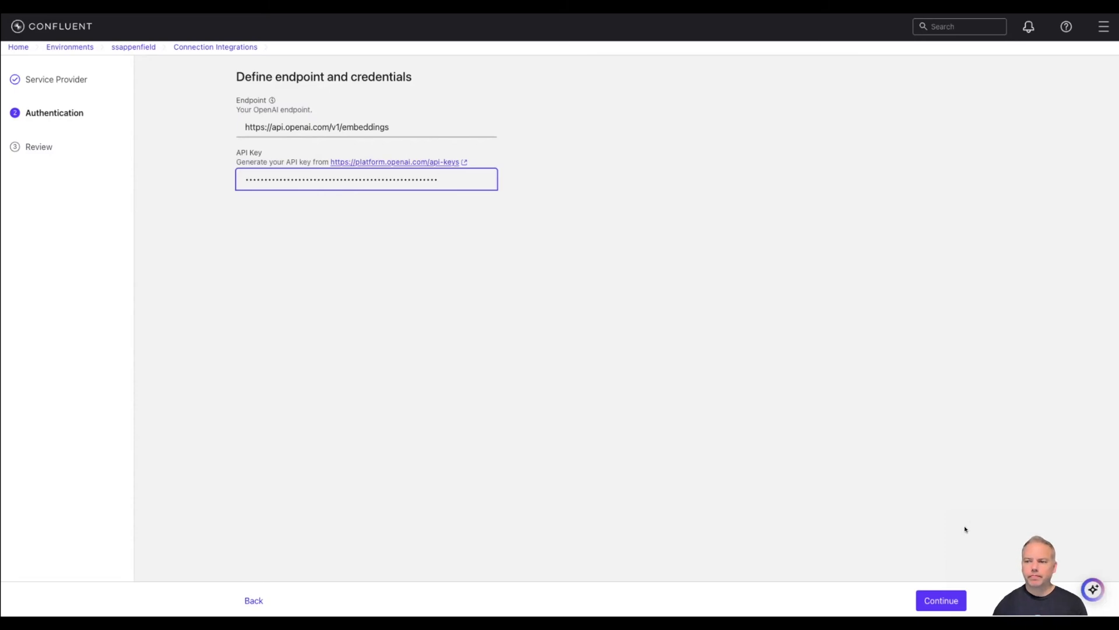
left_click(939, 600)
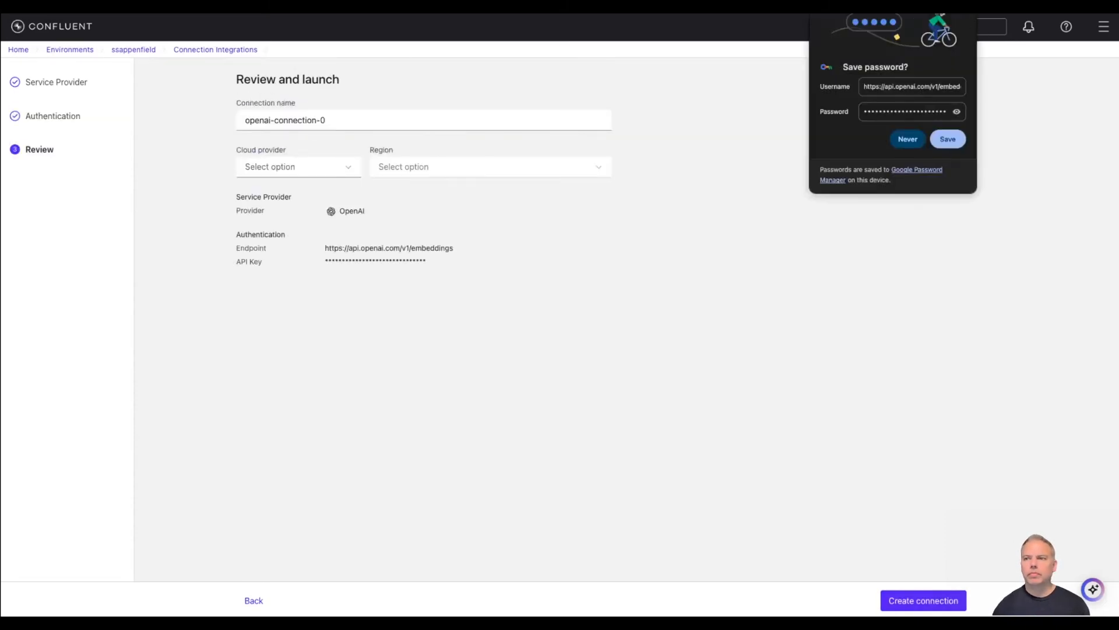
left_click(964, 8)
left_click(910, 137)
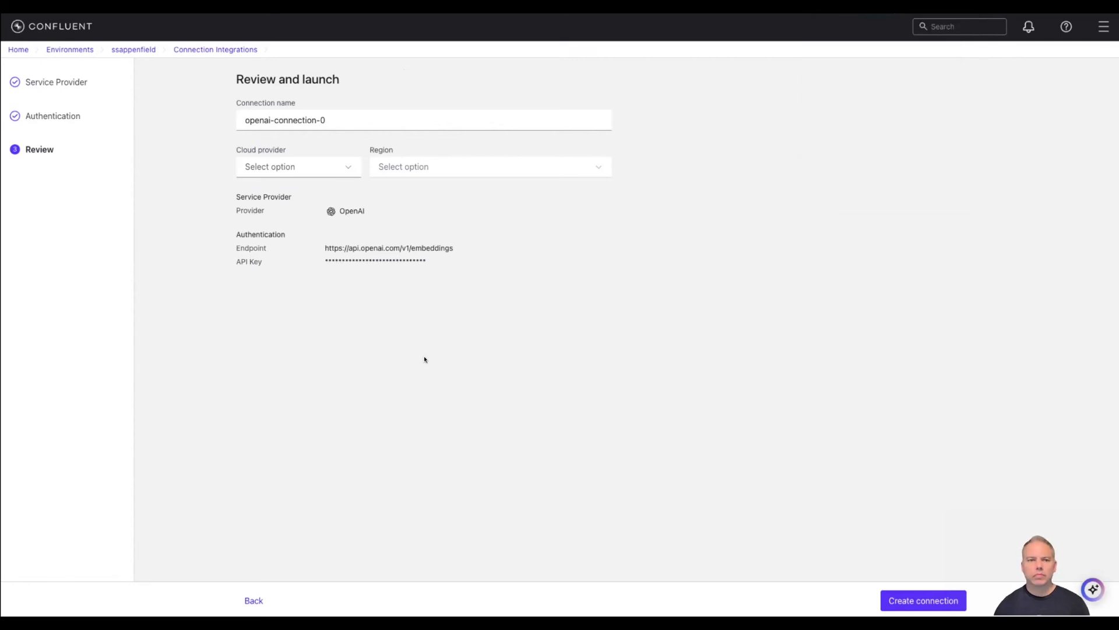
Name the connection openai-connection, set it to AWS in N. Virginia (us-east-1) and create it.
left_click(402, 118)
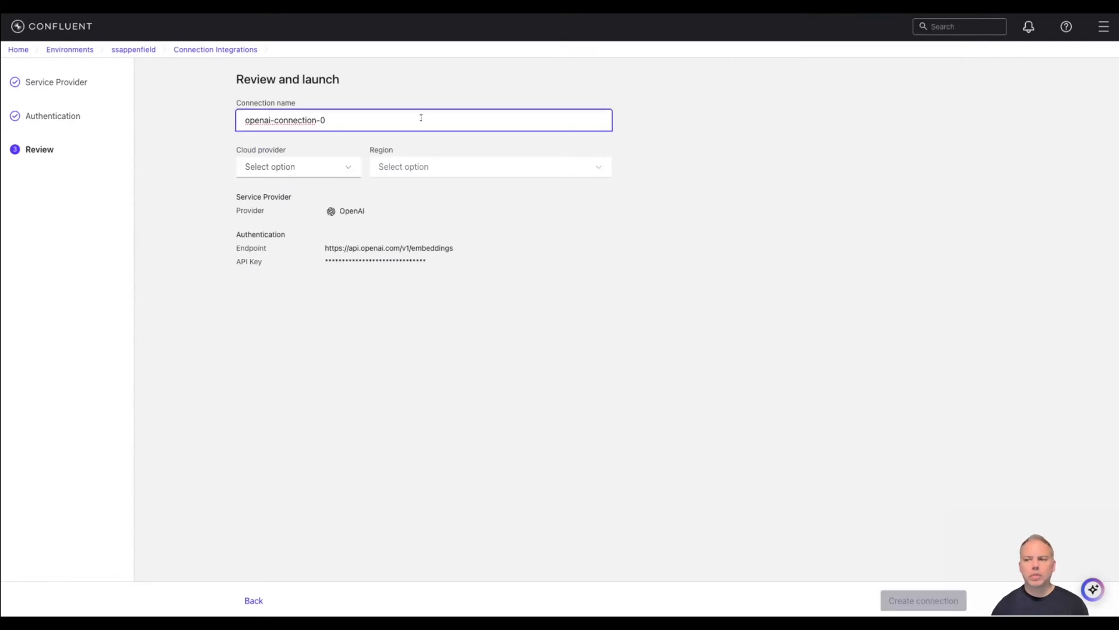
key("BackSpace")
key("BackSpace")
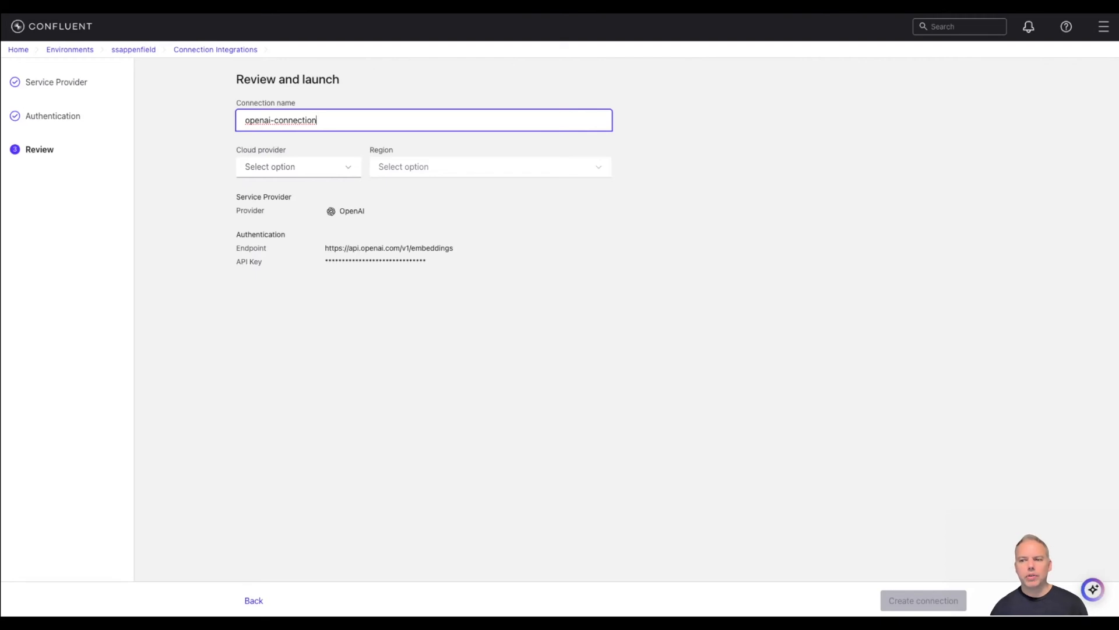
left_click(303, 169)
left_click(305, 187)
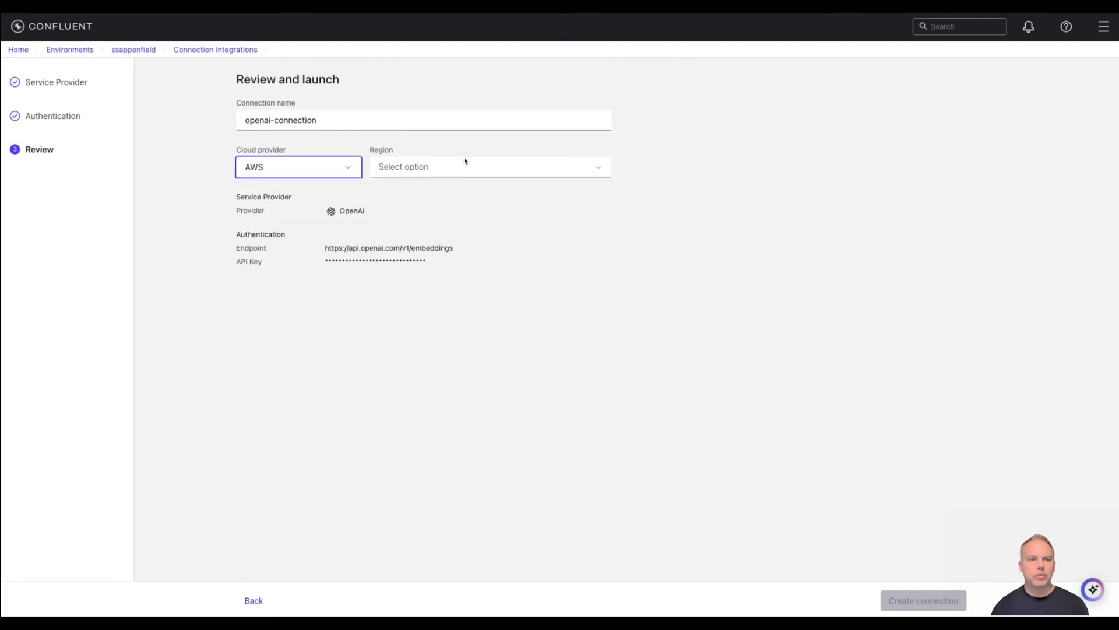
left_click(466, 163)
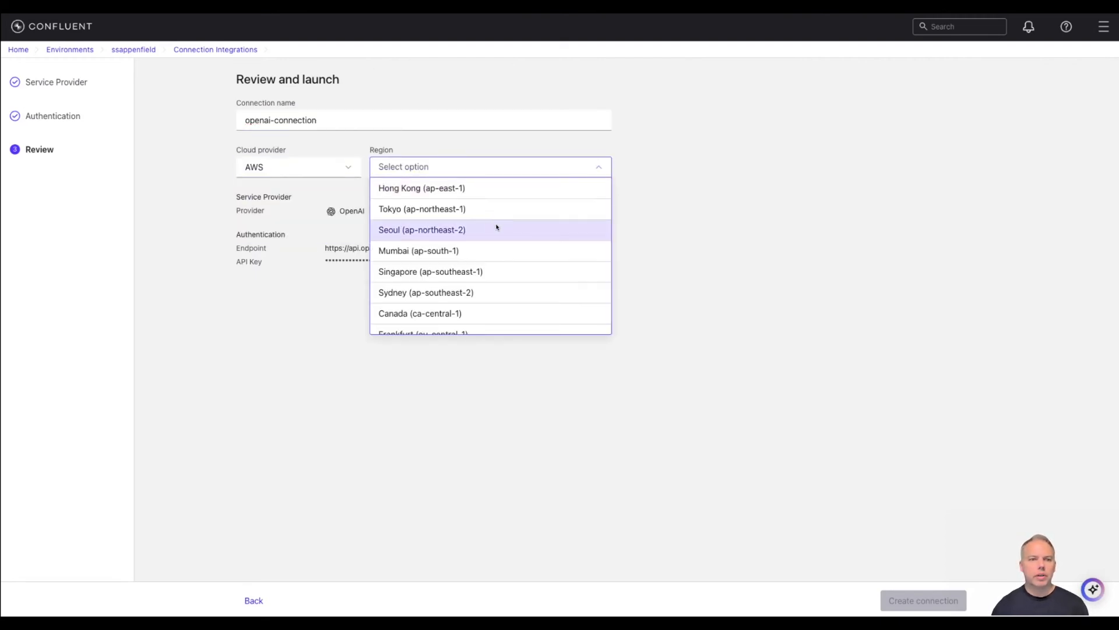
scroll(490, 227, "down", 5)
scroll(497, 227, "down", 1)
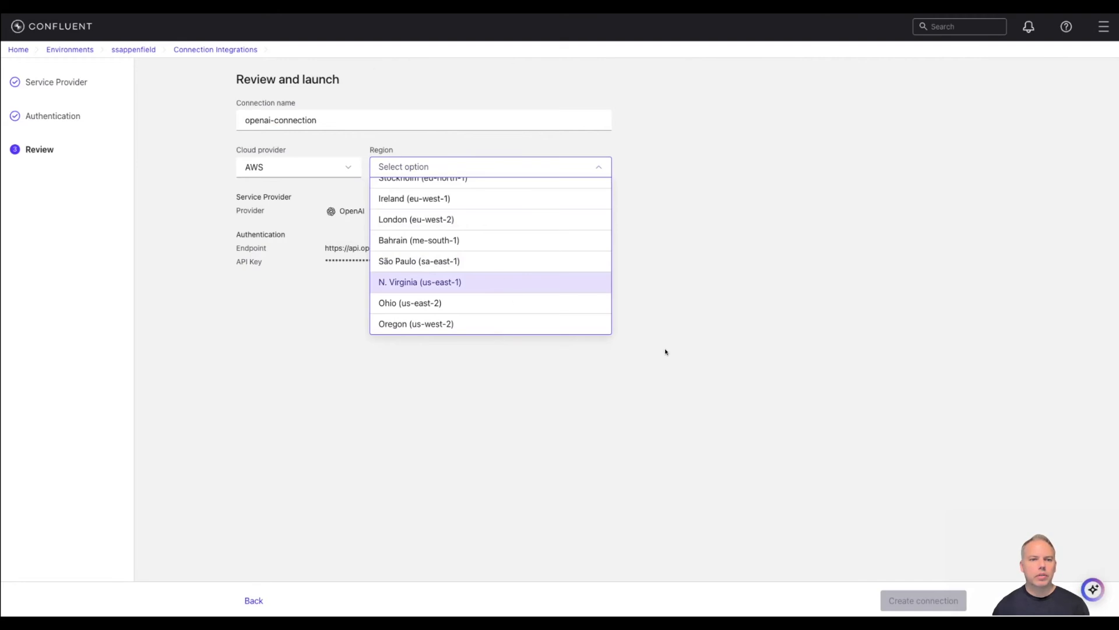
key("Return")
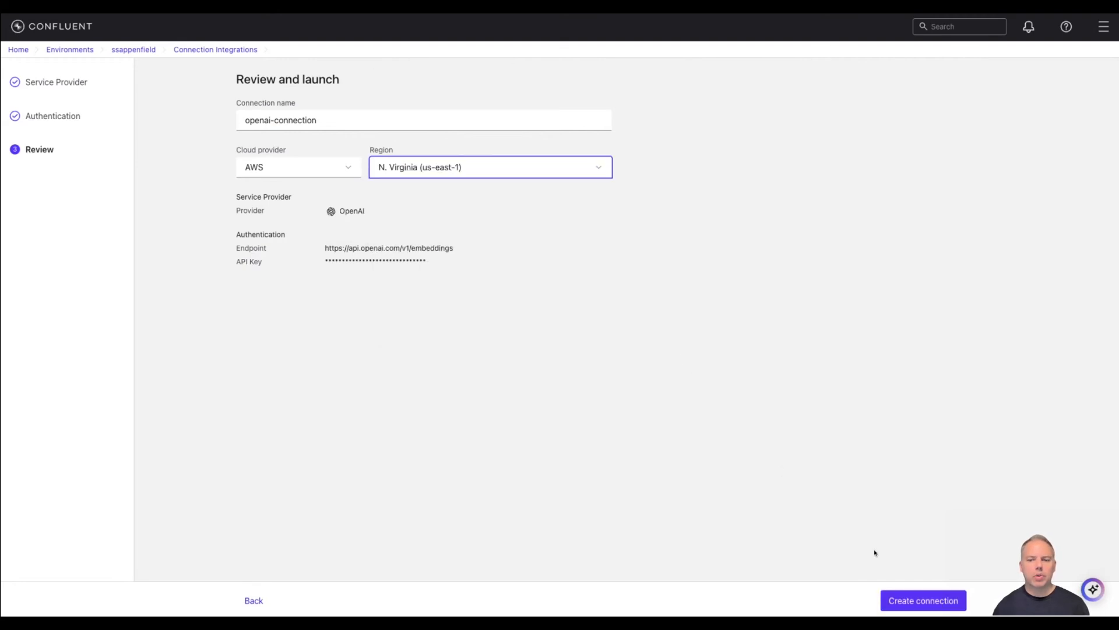
left_click(922, 599)
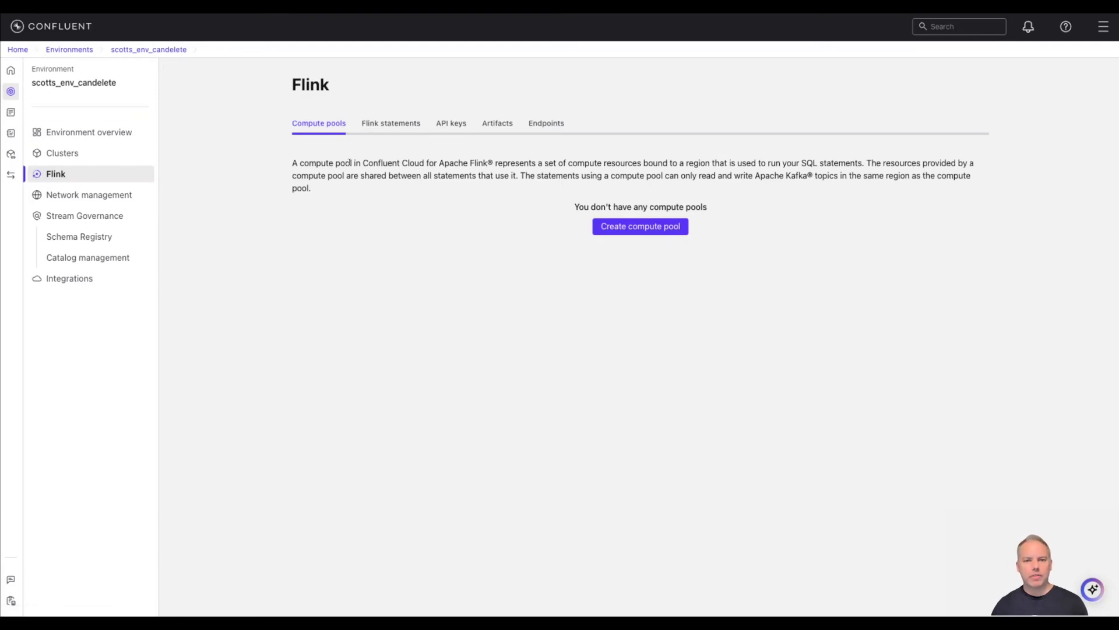
Create a Flink compute pool on AWS in N. Virginia (us-east-1) under the suggested pool name.
left_click(599, 228)
left_click(534, 211)
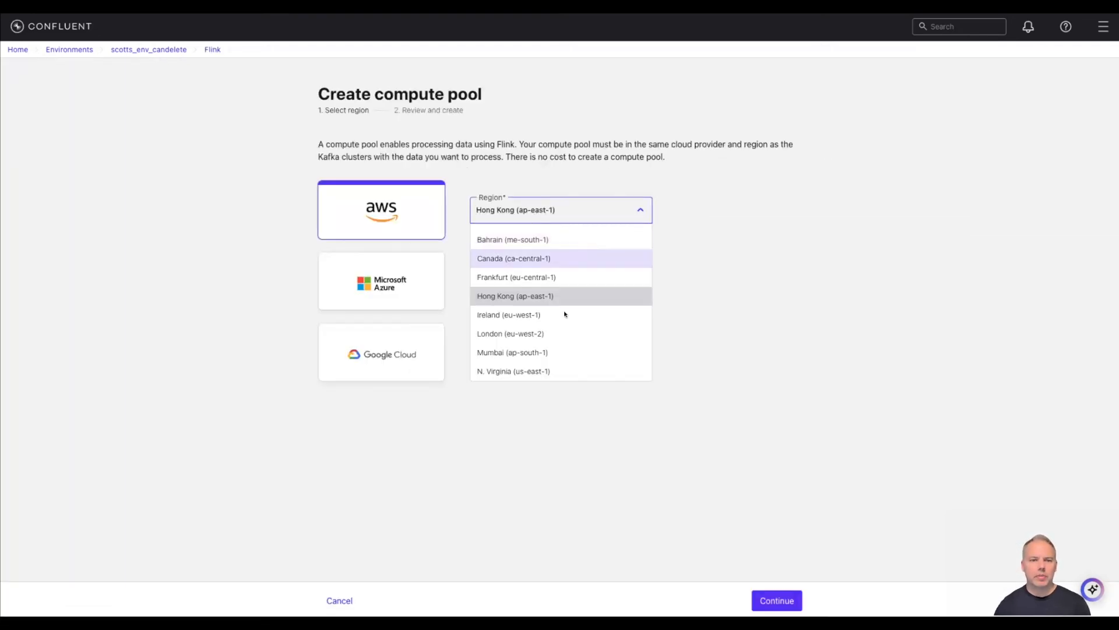
scroll(564, 316, "down", 5)
scroll(566, 318, "up", 4)
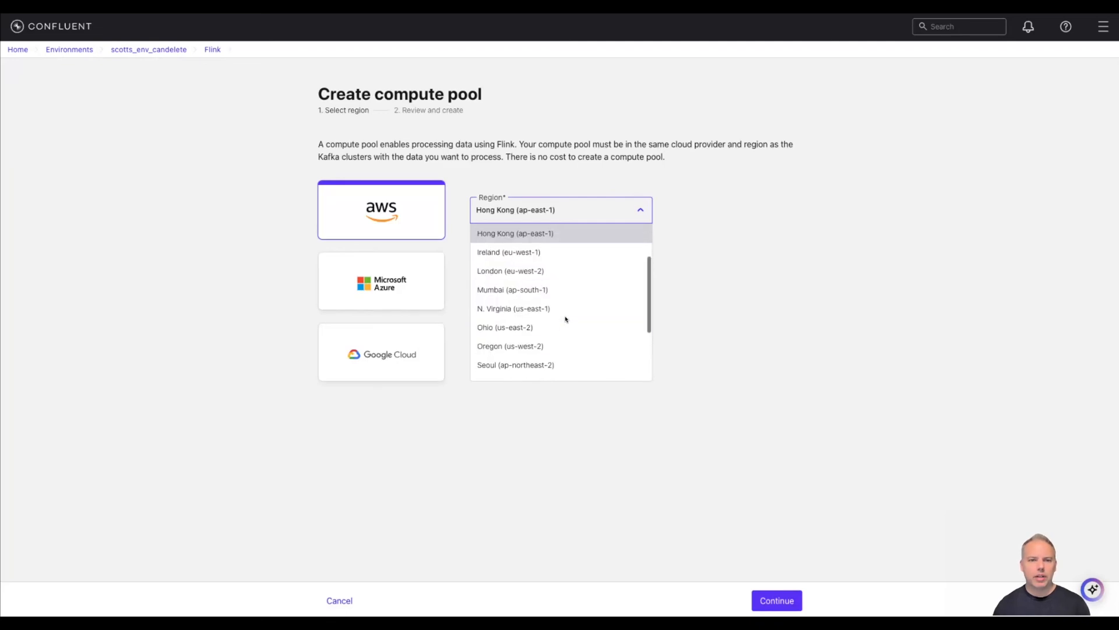
left_click(565, 308)
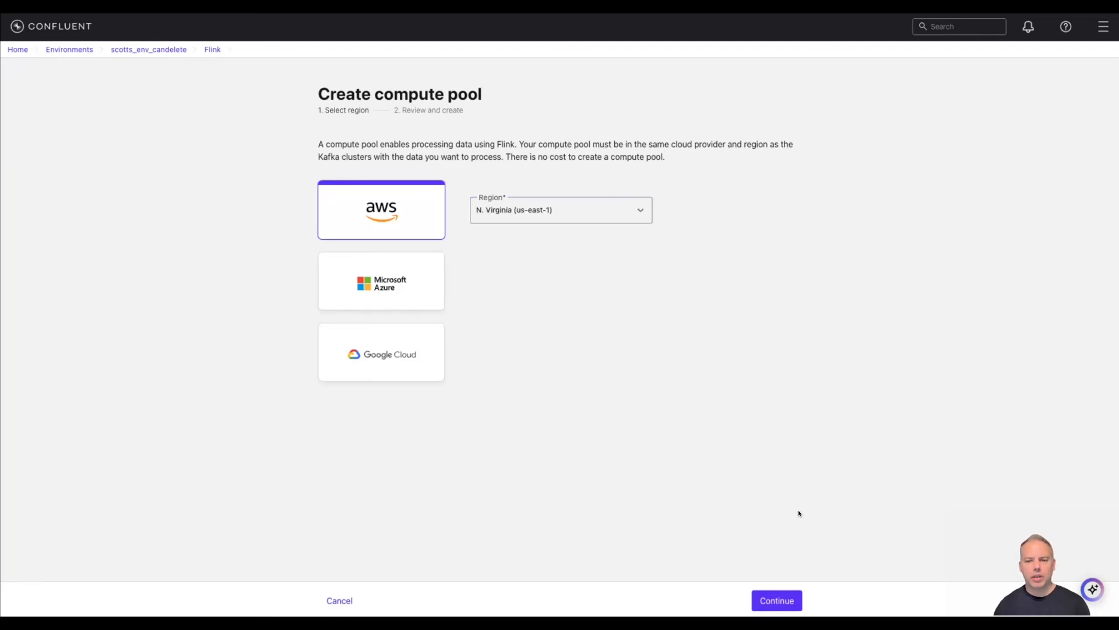
left_click(783, 595)
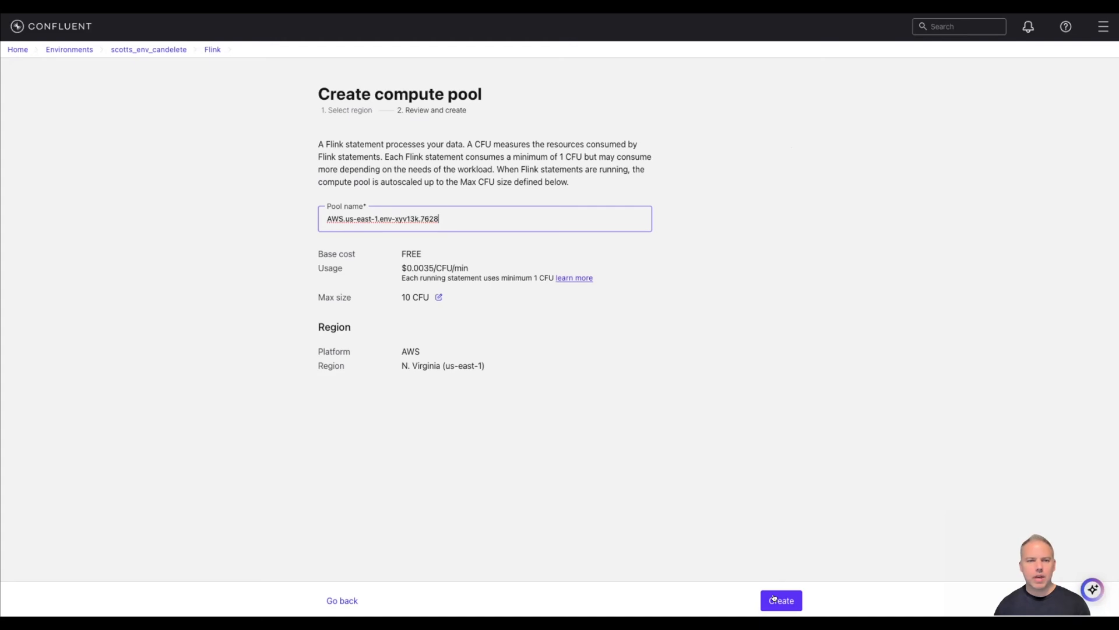
left_click(774, 598)
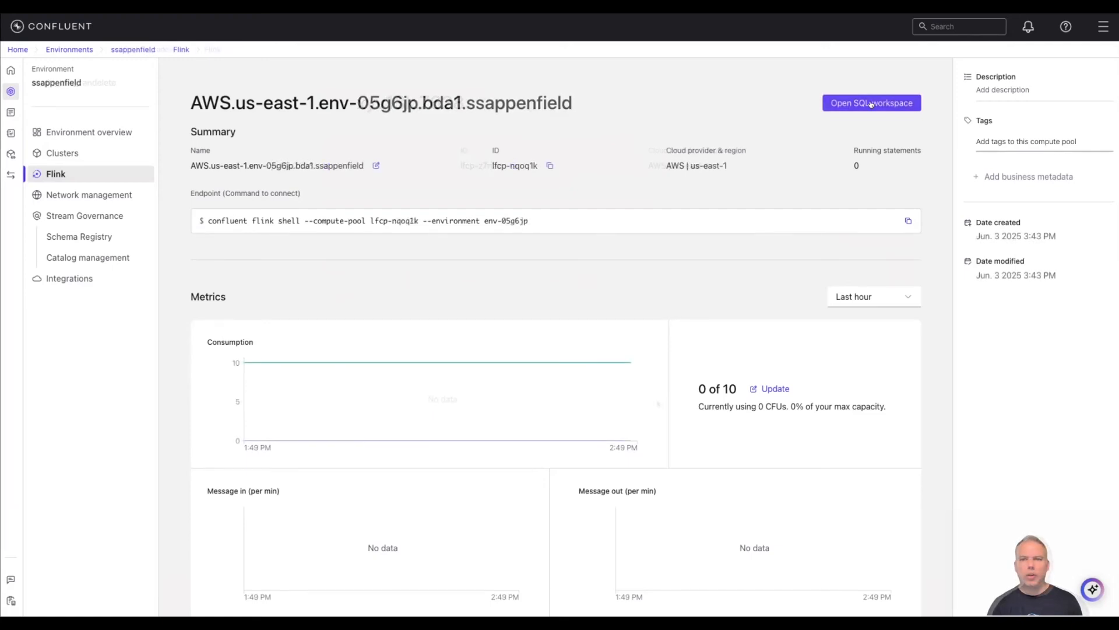
Open the SQL workspace of the existing us-east-1 Flink compute pool.
left_click(871, 103)
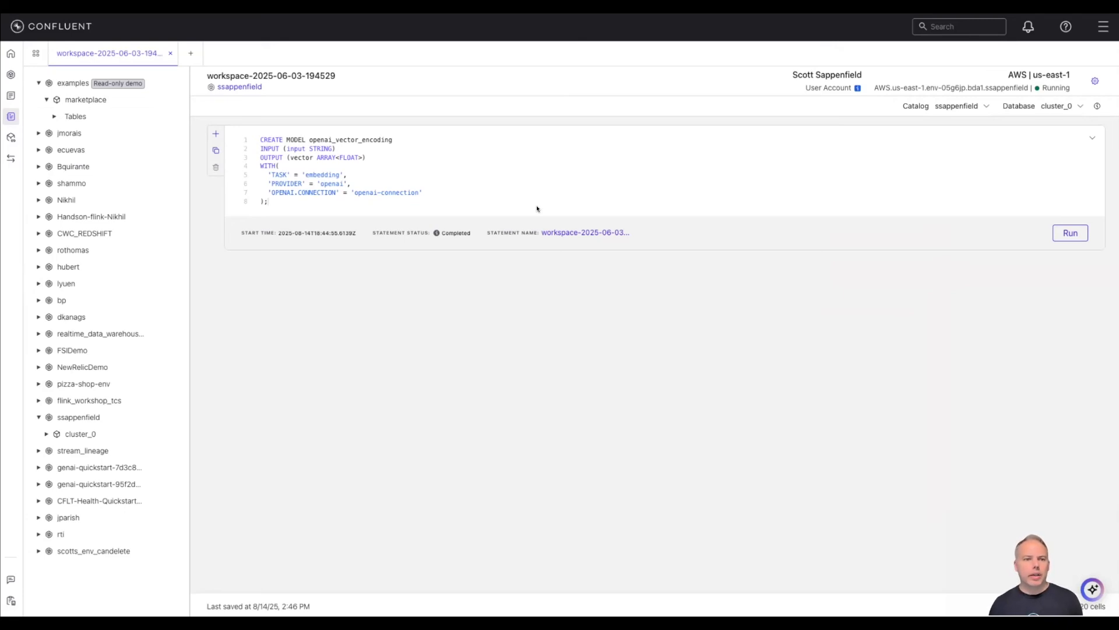
Run the CREATE MODEL statement for openai_vector_encoding using openai-connection and expand the models of cluster_0.
left_click_drag(352, 192, 416, 189)
left_click(488, 204)
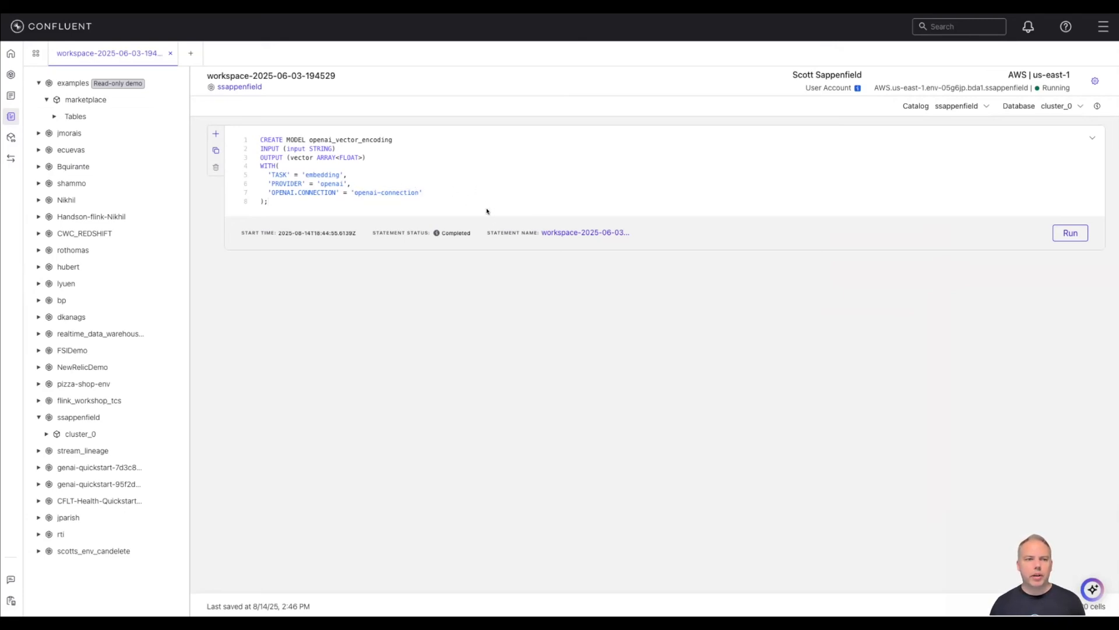
left_click(1067, 232)
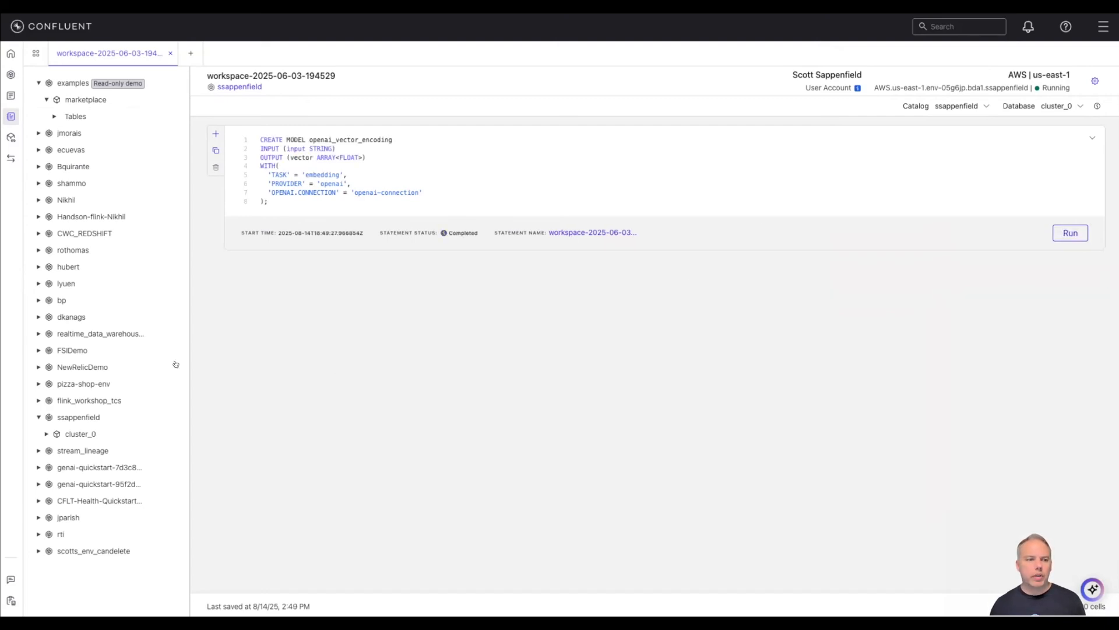
left_click(42, 434)
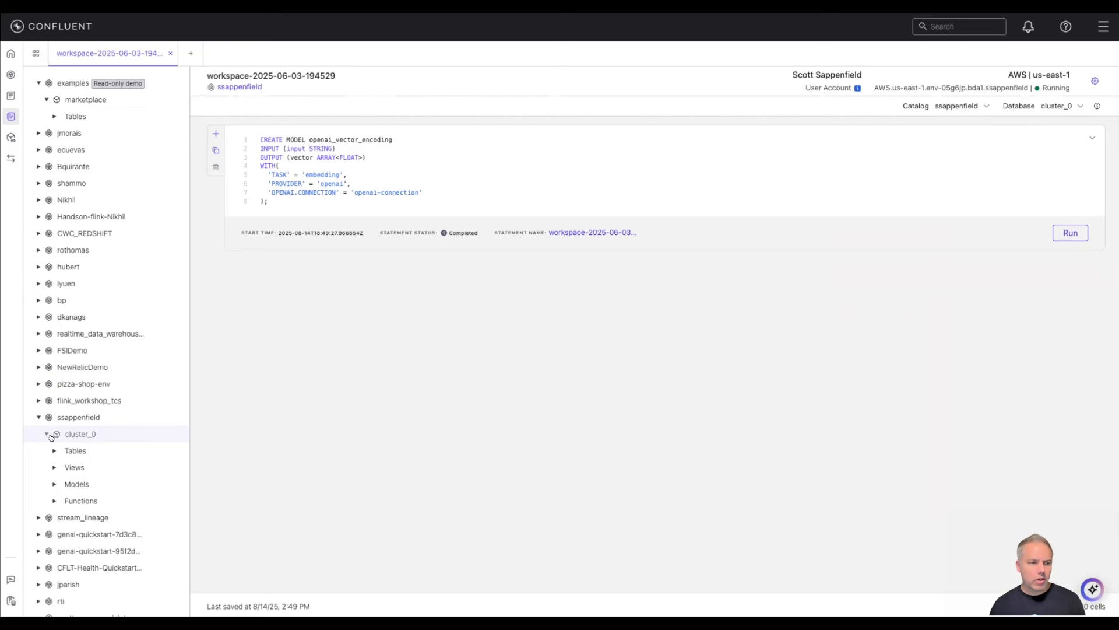
left_click(101, 473)
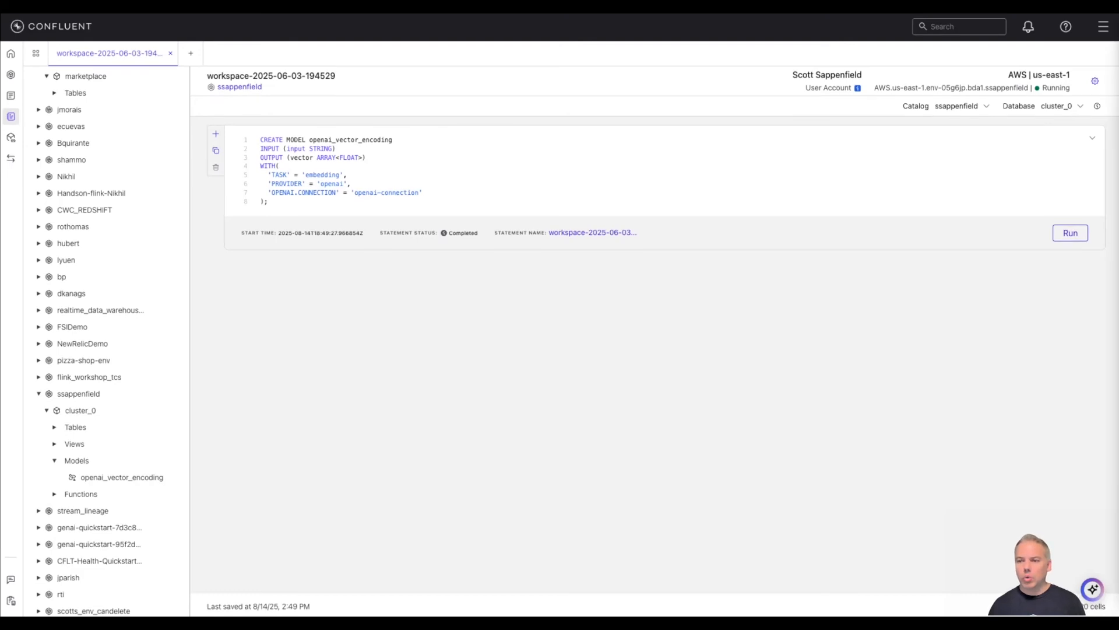
In a new cell, run an ML_PREDICT query with openai_vector_encoding on the location and item text of sample_data_orders, view the vectors and stop it.
left_click(216, 134)
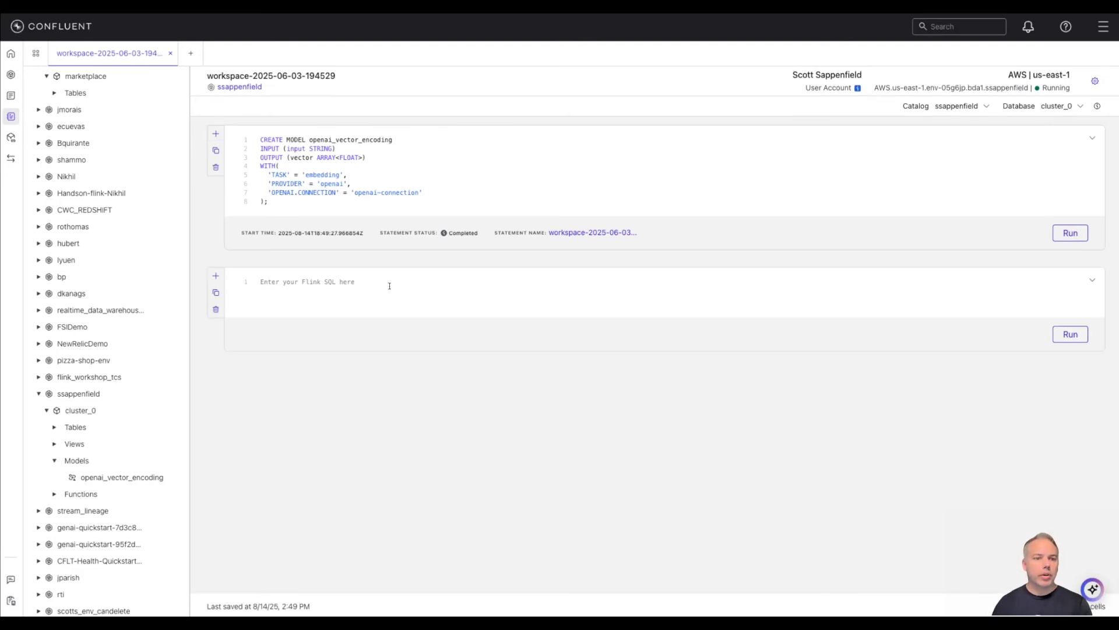
type("SELECT * FROM sample_data_orders,   LATERAL TABLE(ML_PREDICT('openai_vector_encoding', CONCAT('Location: ', address.city, ', ', address.state, ' ', CAST(address.zipcode AS STRING), ' - Item: ', itemid)));")
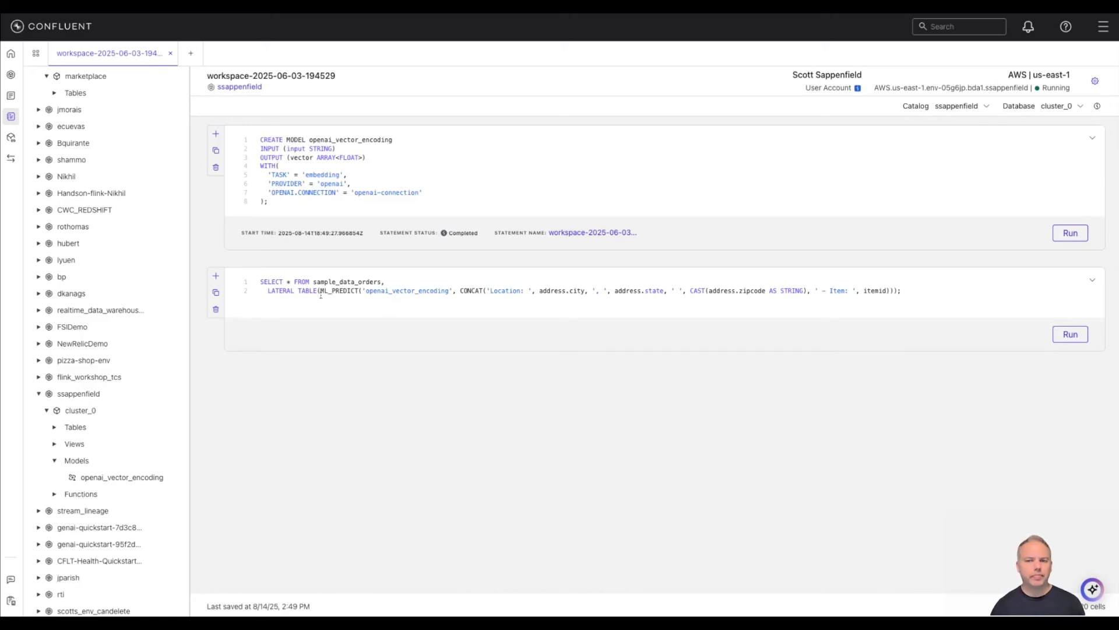
left_click(1068, 335)
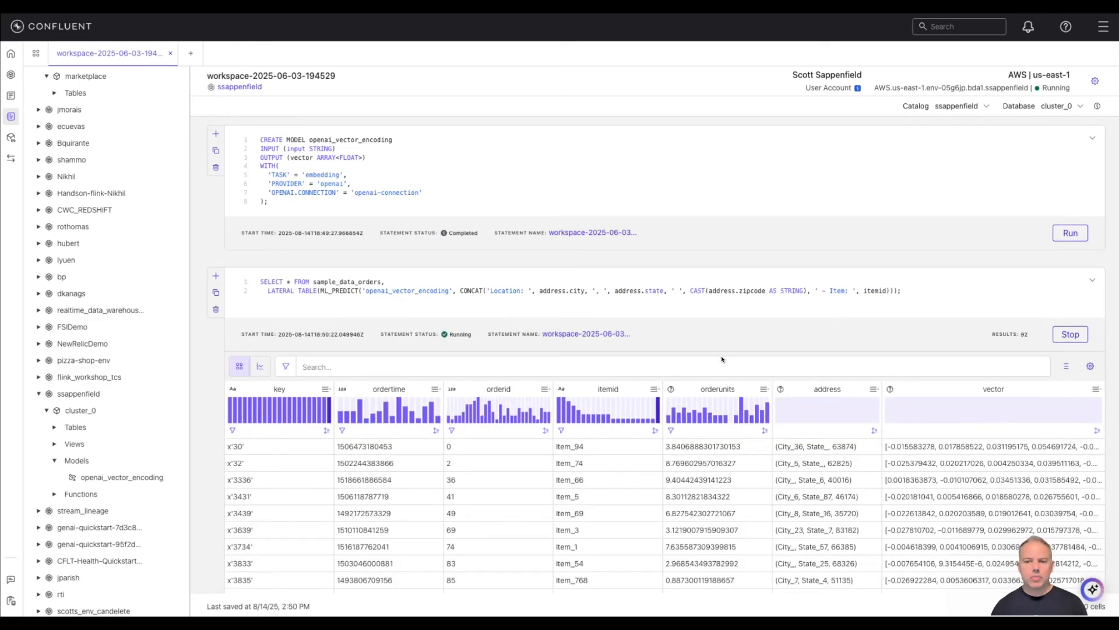
scroll(720, 358, "down", 1)
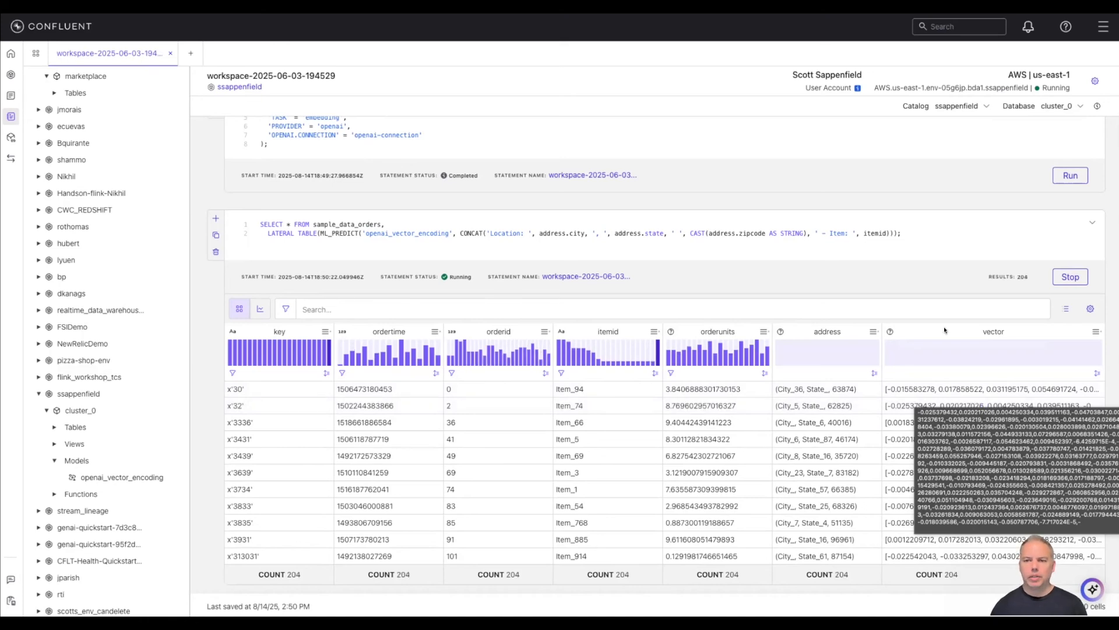
left_click(1070, 276)
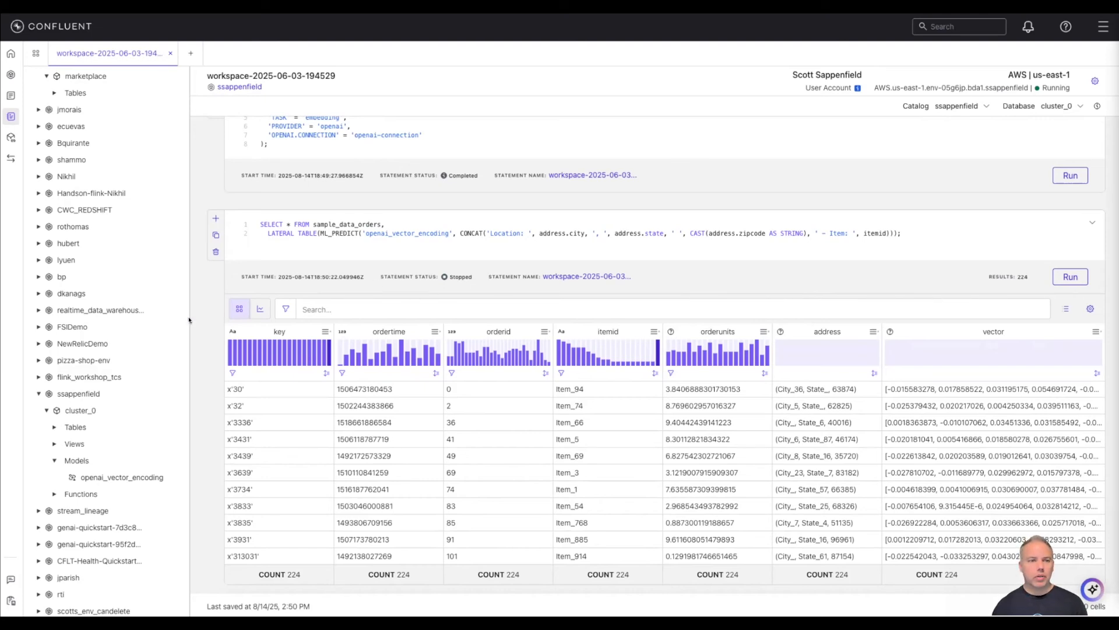
In a new cell, create the table sample_data_orders_withembeddings with columns input_string STRING and vector ARRAY<FLOAT>.
left_click(212, 216)
scroll(402, 403, "down", 5)
scroll(392, 548, "down", 3)
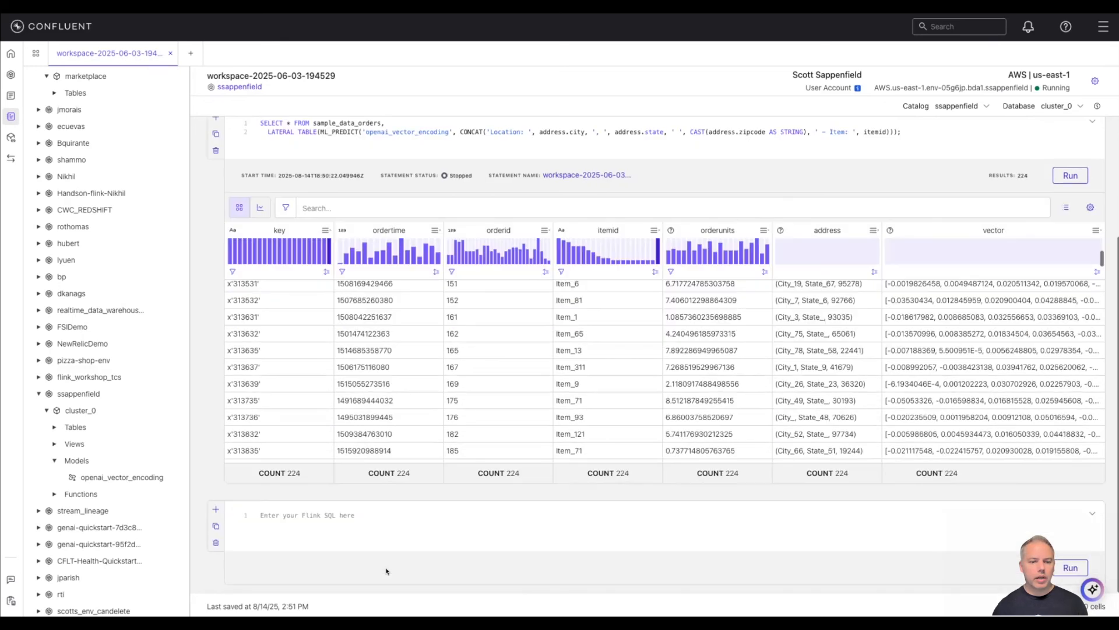
left_click(386, 510)
type("CREATE TABLE sample_data_orders_withembeddings (     input_string STRING,     vector ARRAY<FLOAT> );")
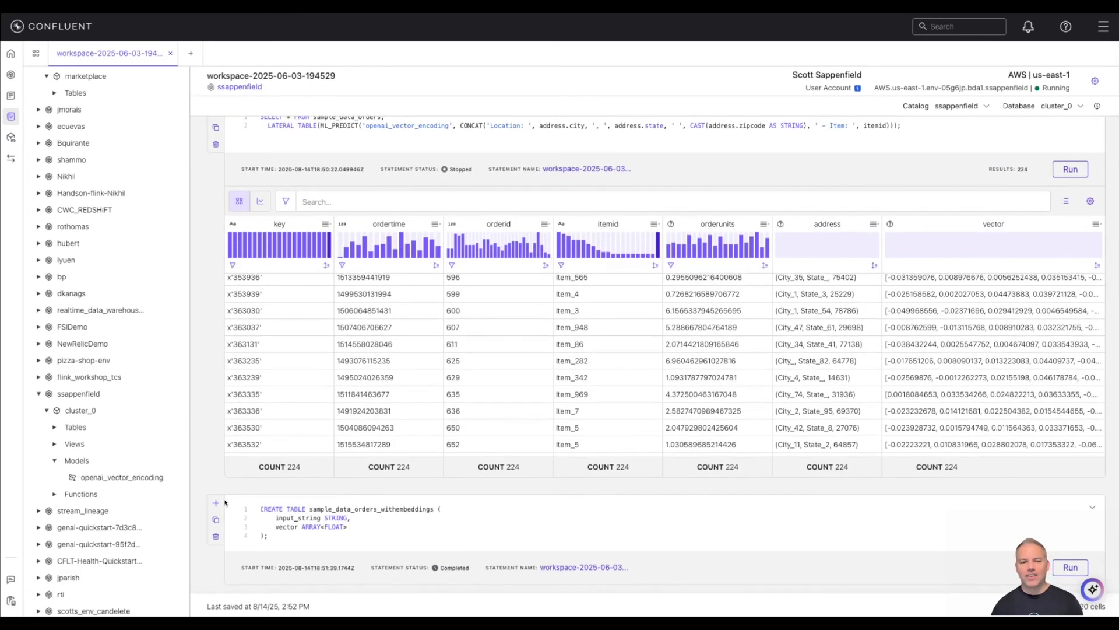
In a new cell, run an INSERT INTO sample_data_orders_withembeddings that writes the concatenated location and item text with its ML_PREDICT vector from sample_data_orders.
left_click(215, 503)
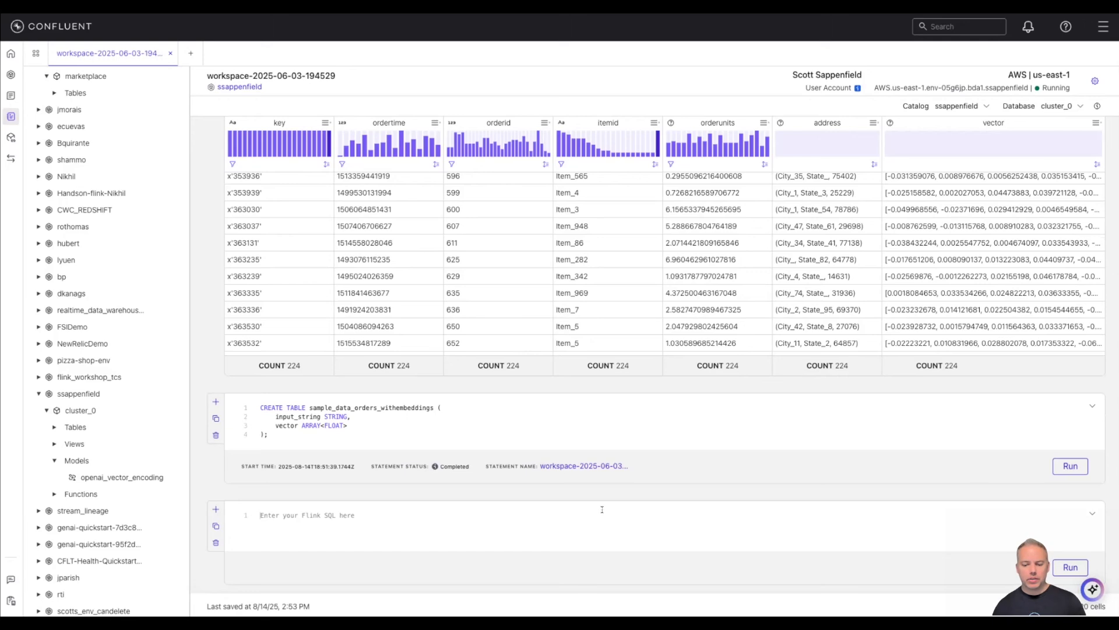
type("INSERT INTO sample_data_orders_withembeddings SELECT     CONCAT('Location: ', address.city, ', ', address.state, ' ', CAST(address.zipcode AS STRING), ' - Item: ', itemid) AS input_string,     embedding_result.vector FROM sample_data_orders, LATERAL TABLE(ML_PREDICT(     'openai_vector_encoding',     CONCAT('Location: ', address.city, ', ', address.state, ' ', CAST(address.zipcode AS STRING), ' - Item: ', itemid) )) AS embedding_result;")
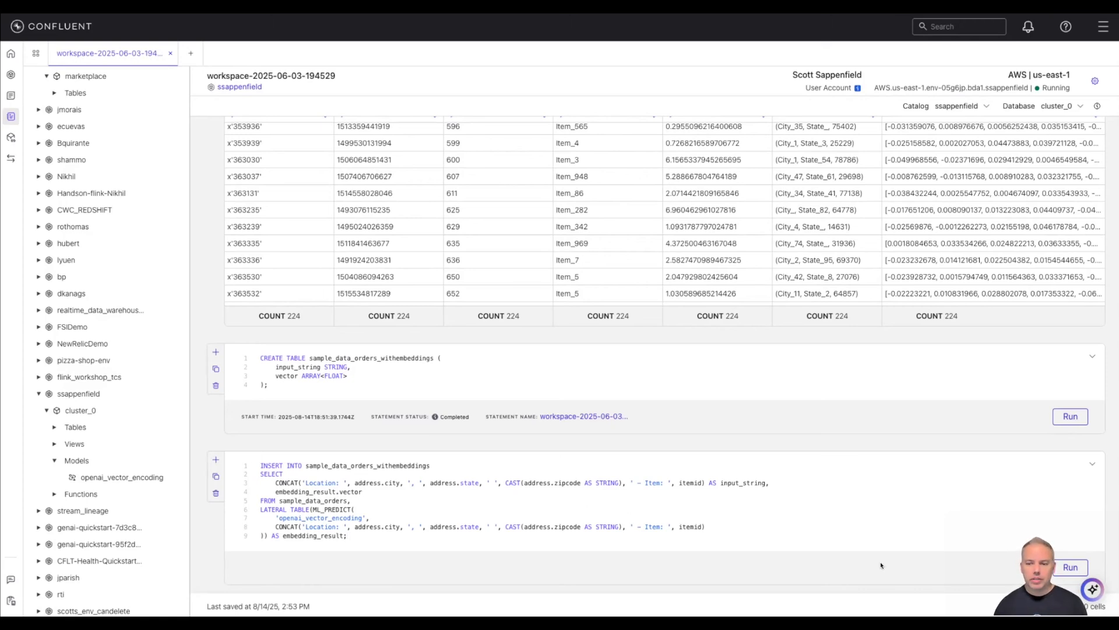
left_click(1067, 567)
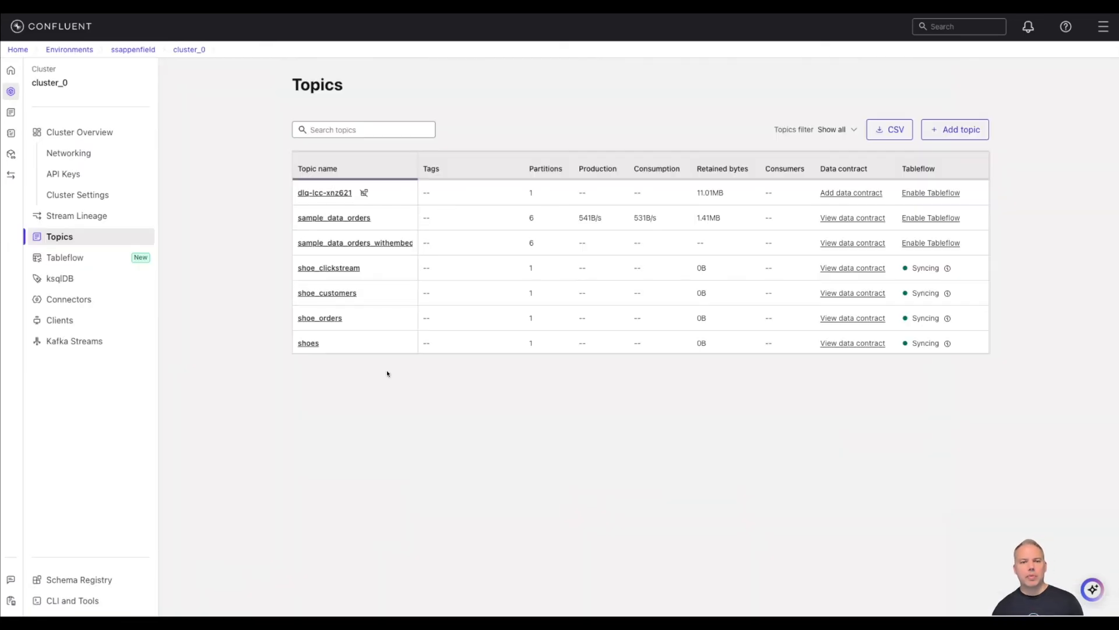
Open the sample_data_orders_withembeddings topic and inspect the input string and vector of one message.
left_click(363, 242)
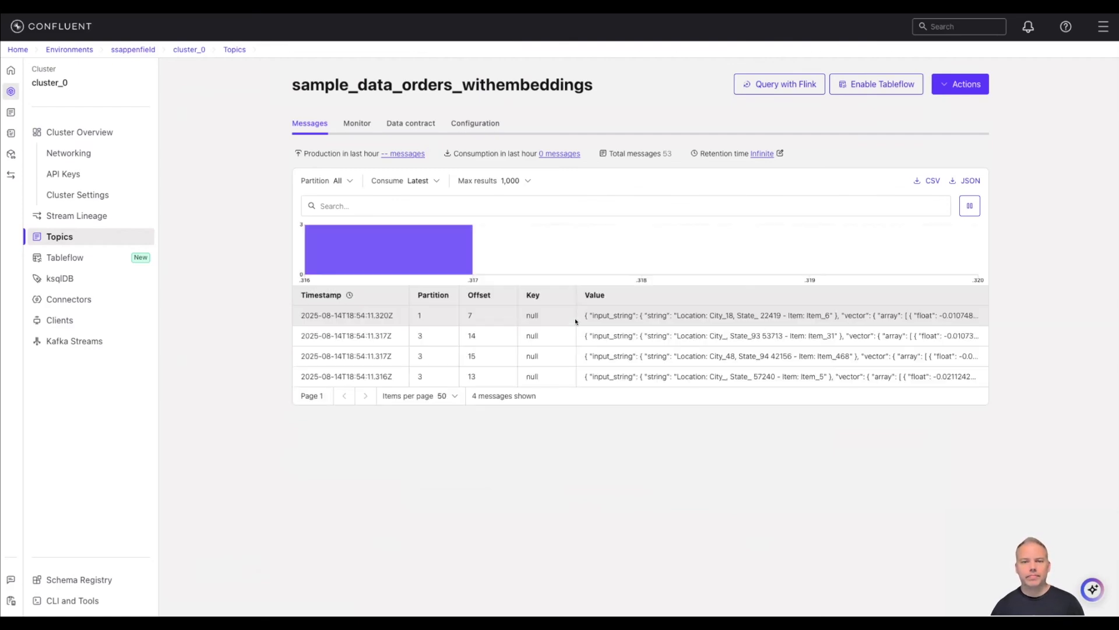
left_click(641, 312)
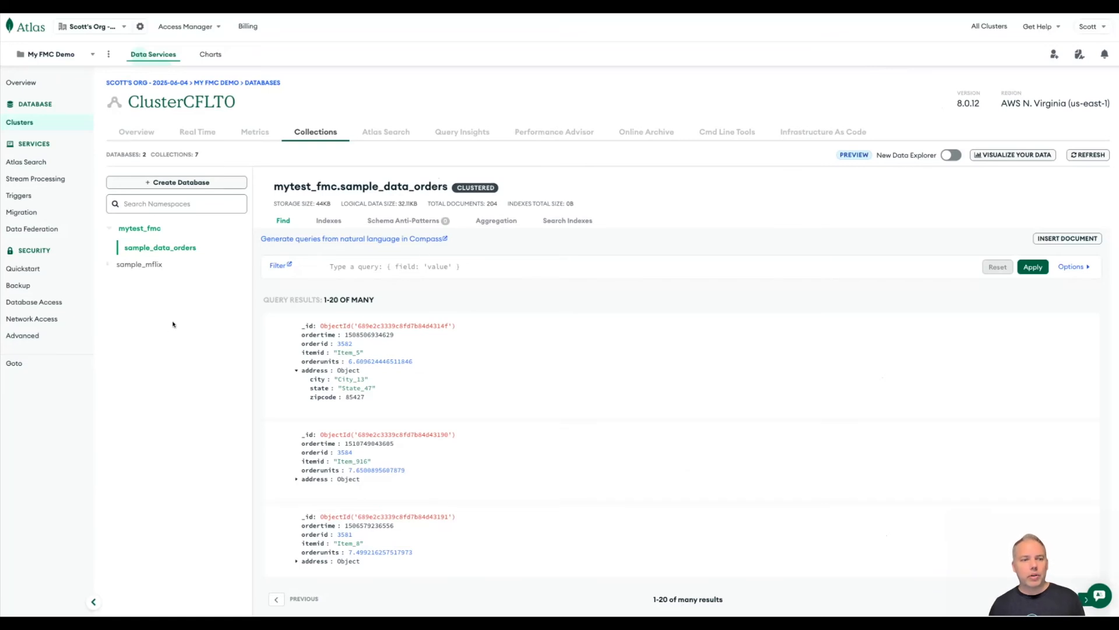
In MongoDB Atlas, create the collection sample_data_orders_withembeddings in the mytest_fmc database as a Clustered Index Collection.
mouse_move(228, 228)
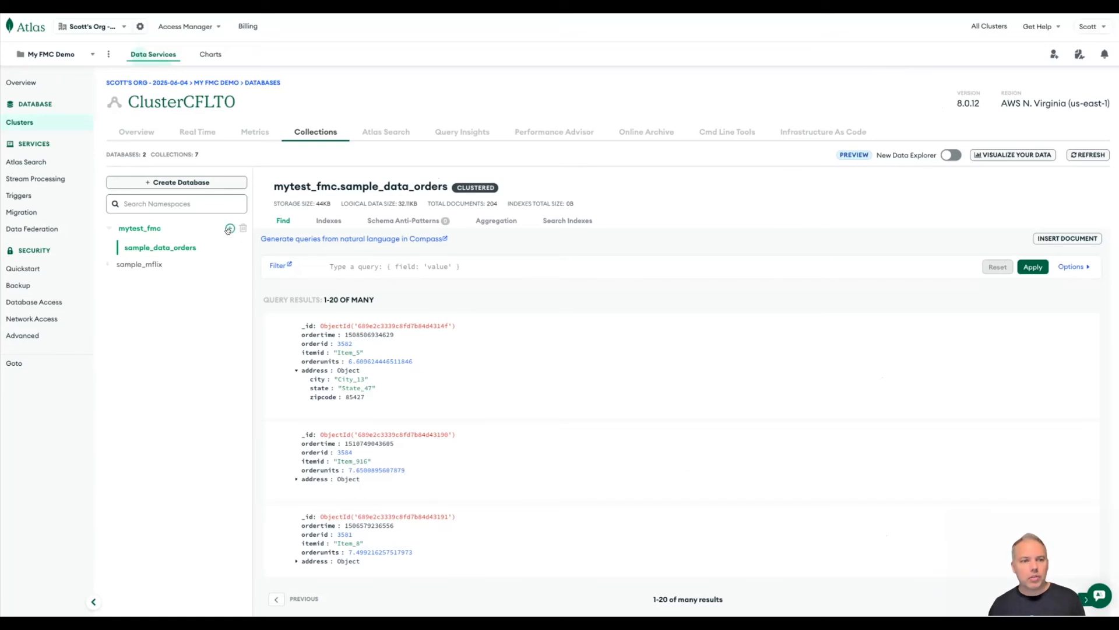
left_click(229, 229)
left_click(556, 310)
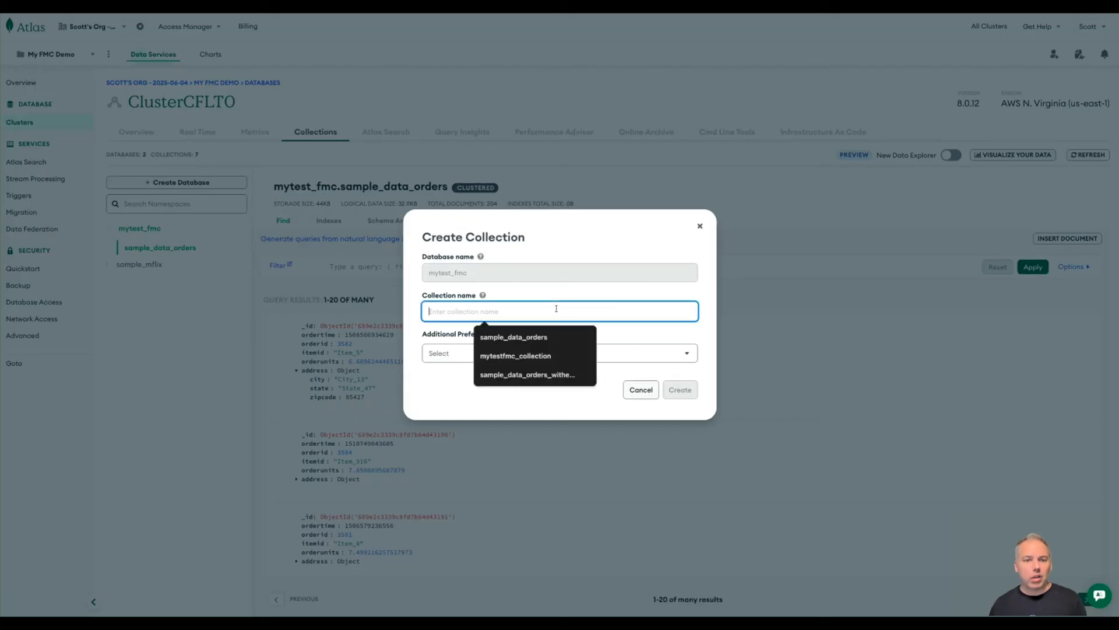
left_click(556, 374)
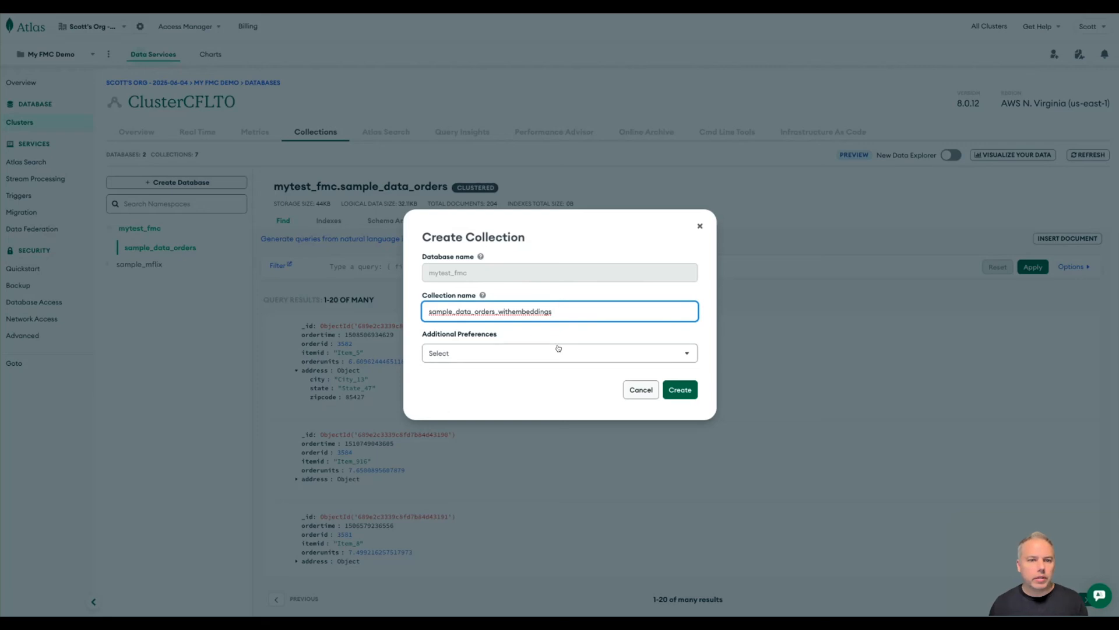
left_click(554, 333)
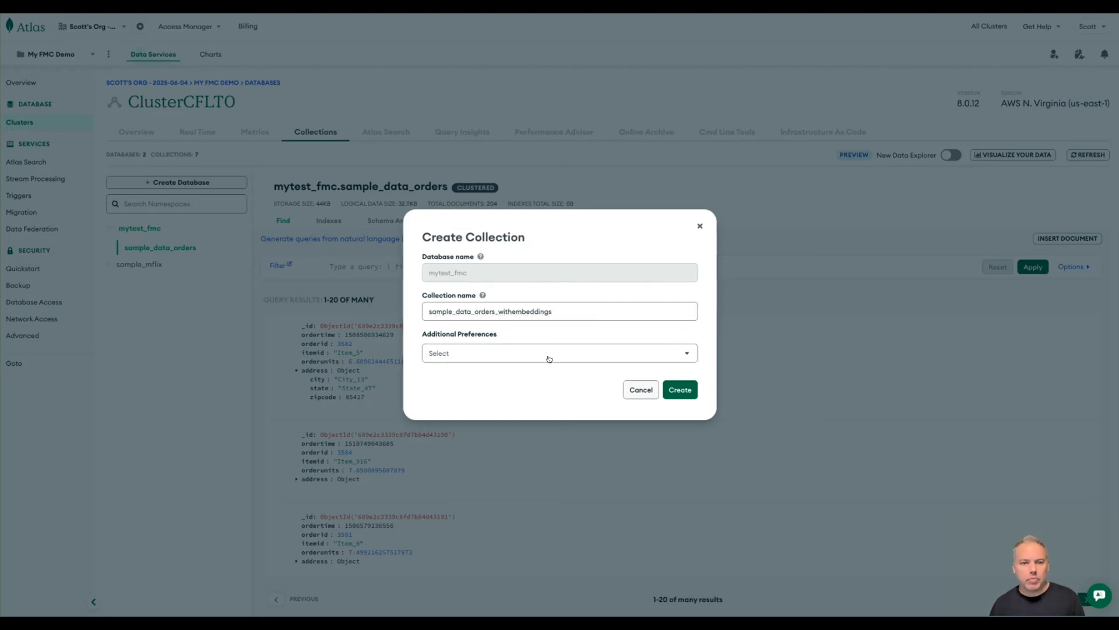
left_click(547, 357)
left_click(516, 415)
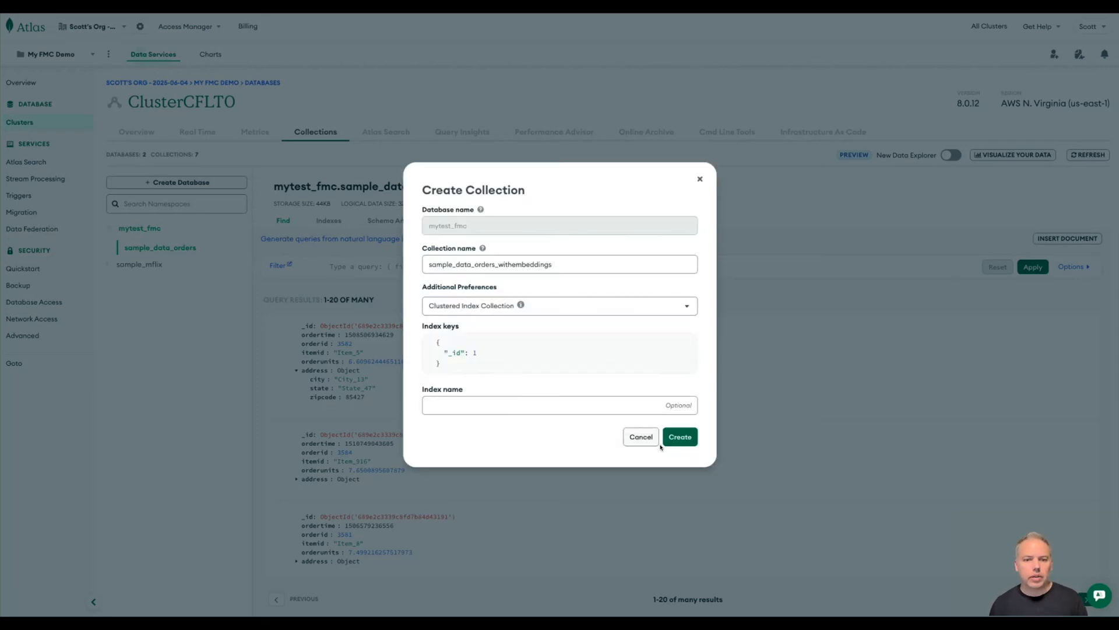
left_click(678, 438)
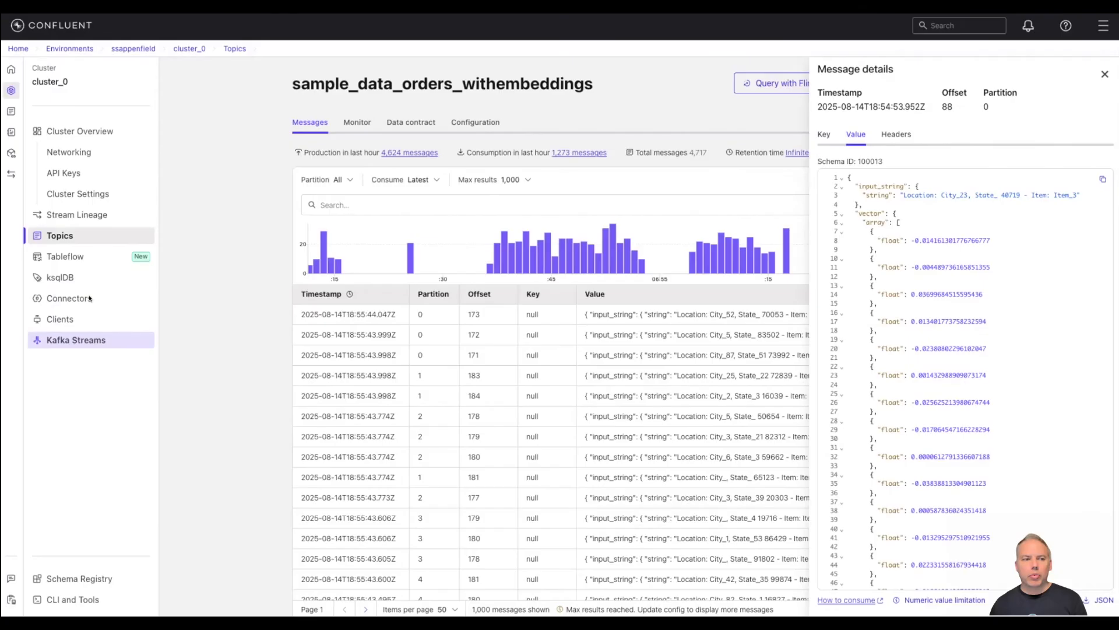
Back in Confluent Cloud, add a MongoDB Atlas Sink connector that reads the sample_data_orders_withembeddings topic.
left_click(85, 294)
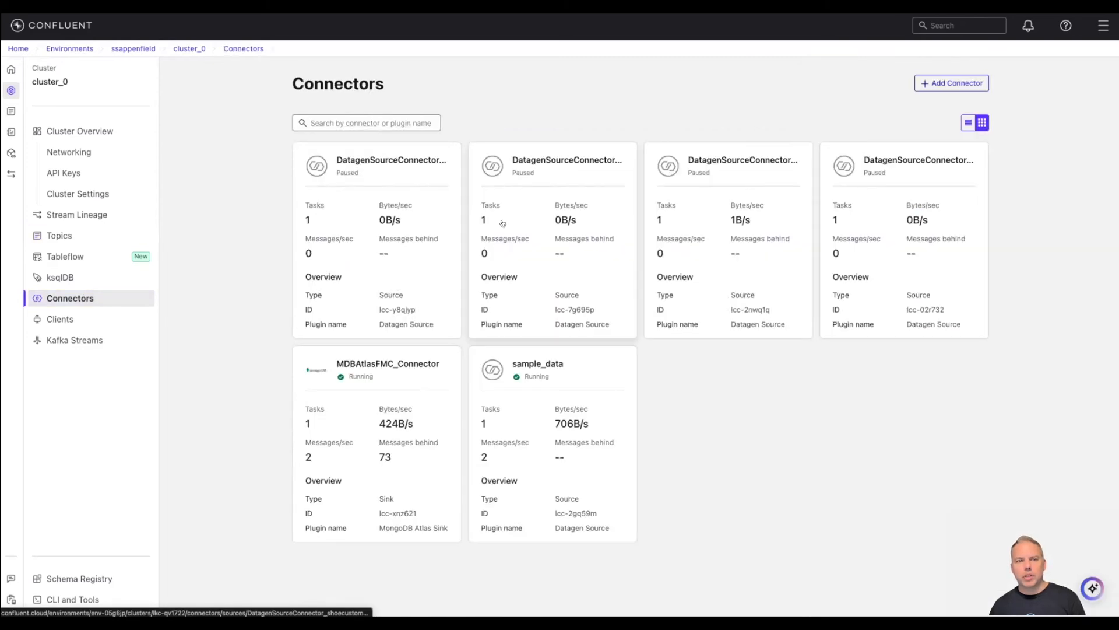
left_click(959, 86)
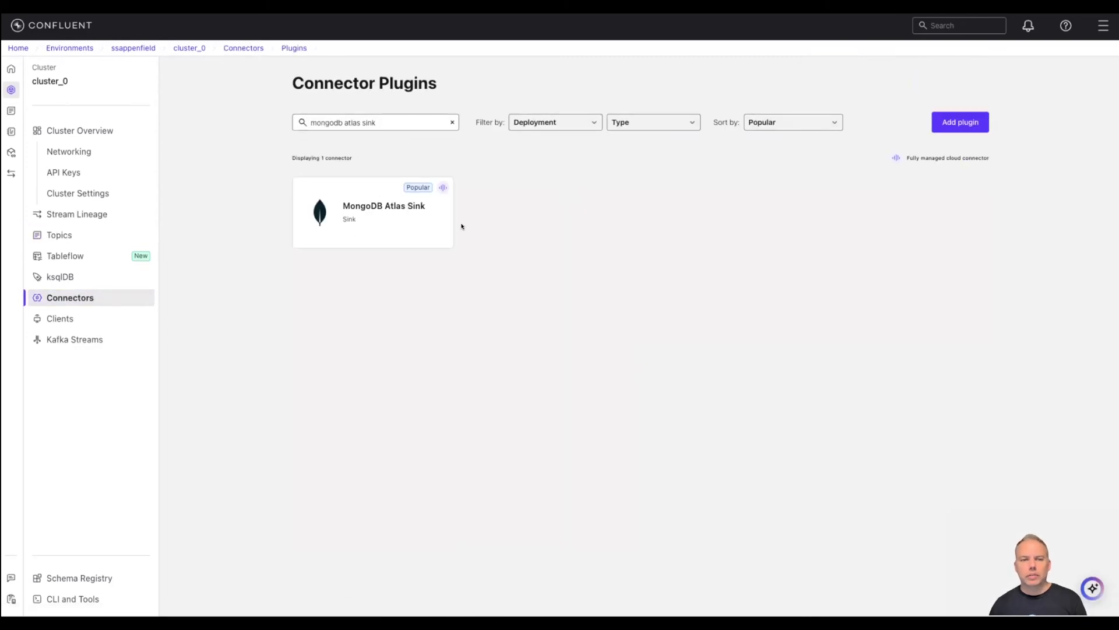
left_click(363, 214)
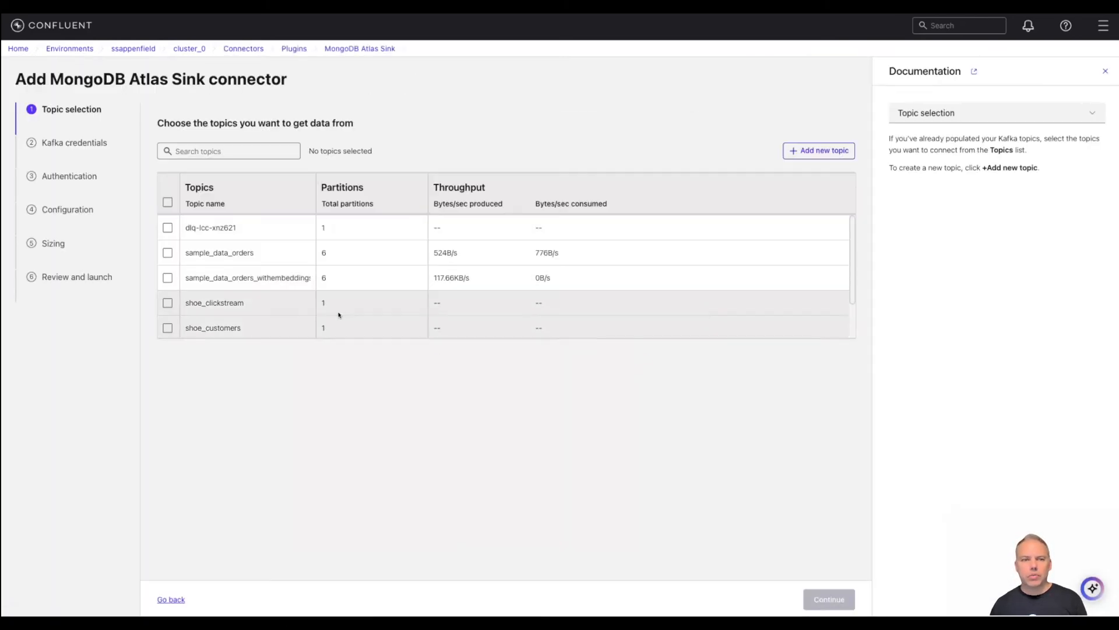
left_click(167, 277)
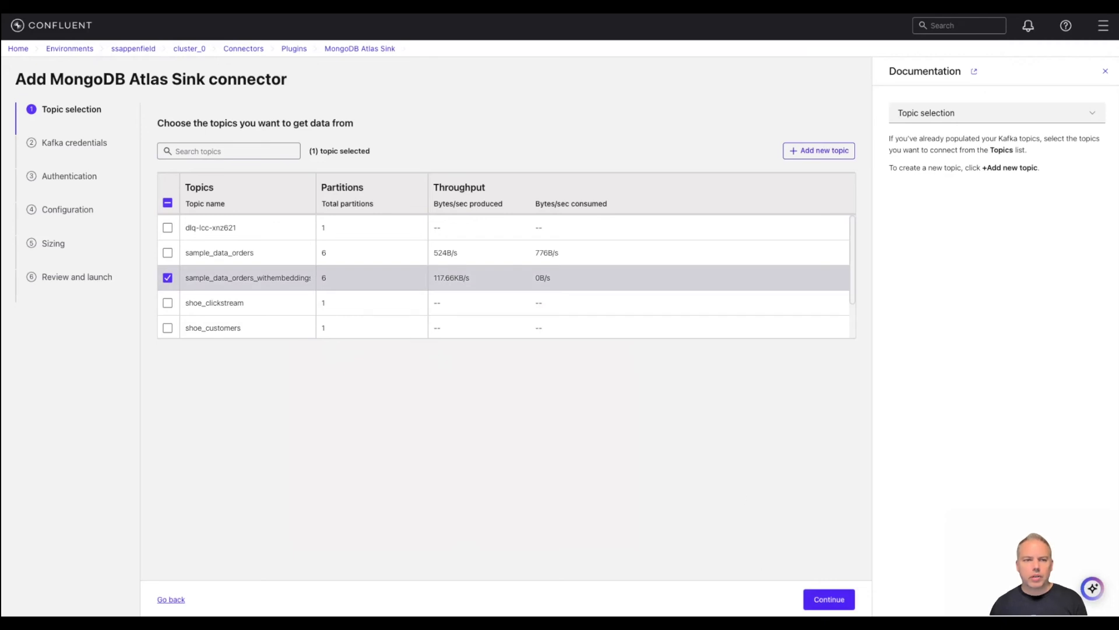
left_click(829, 599)
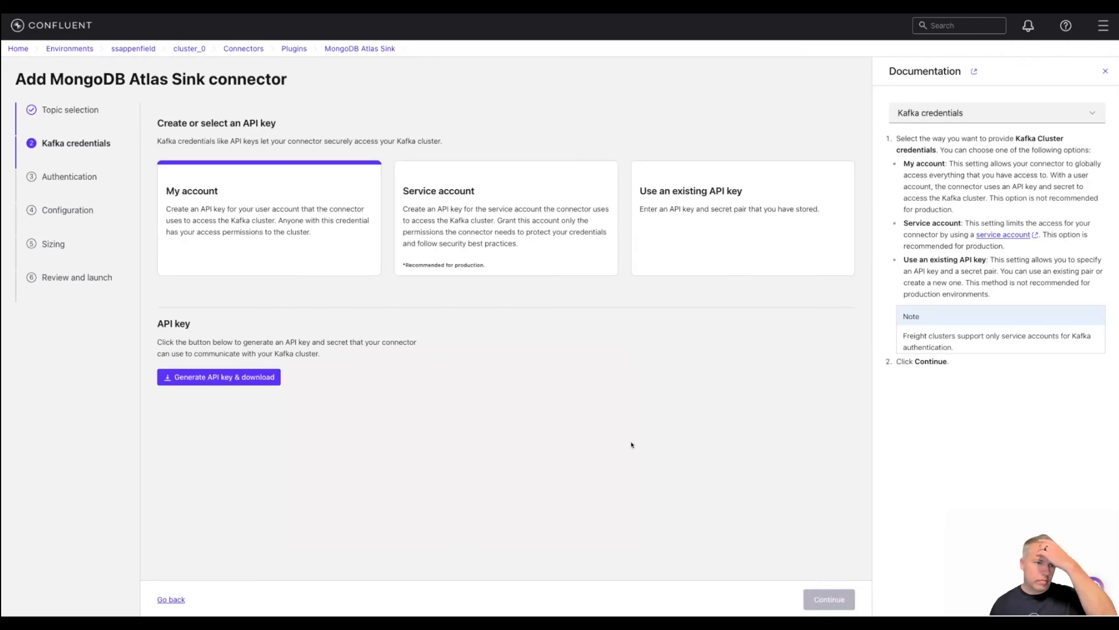
Give the connector the existing service account mymdb_fmc_sa, add all required ACLs and continue to authentication.
left_click(439, 207)
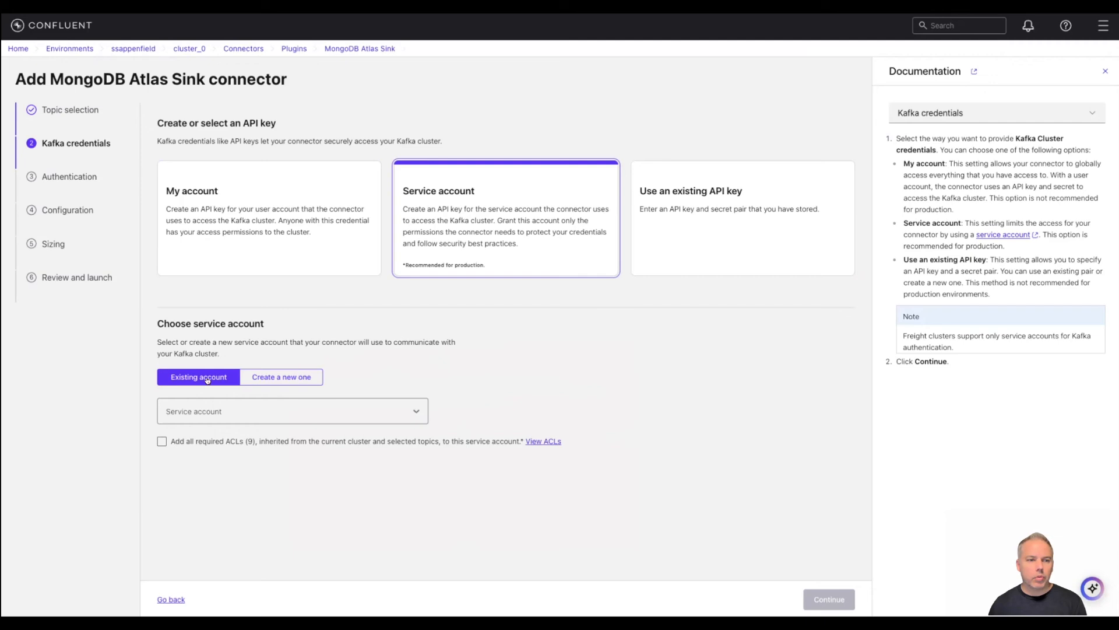
left_click(230, 411)
left_click(303, 414)
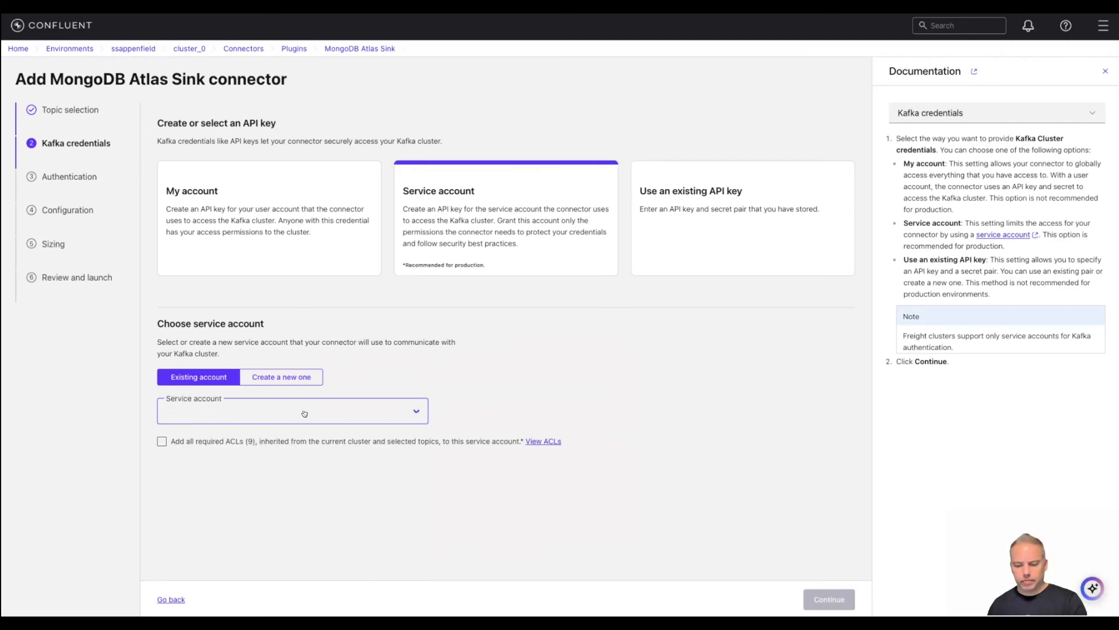
type("my")
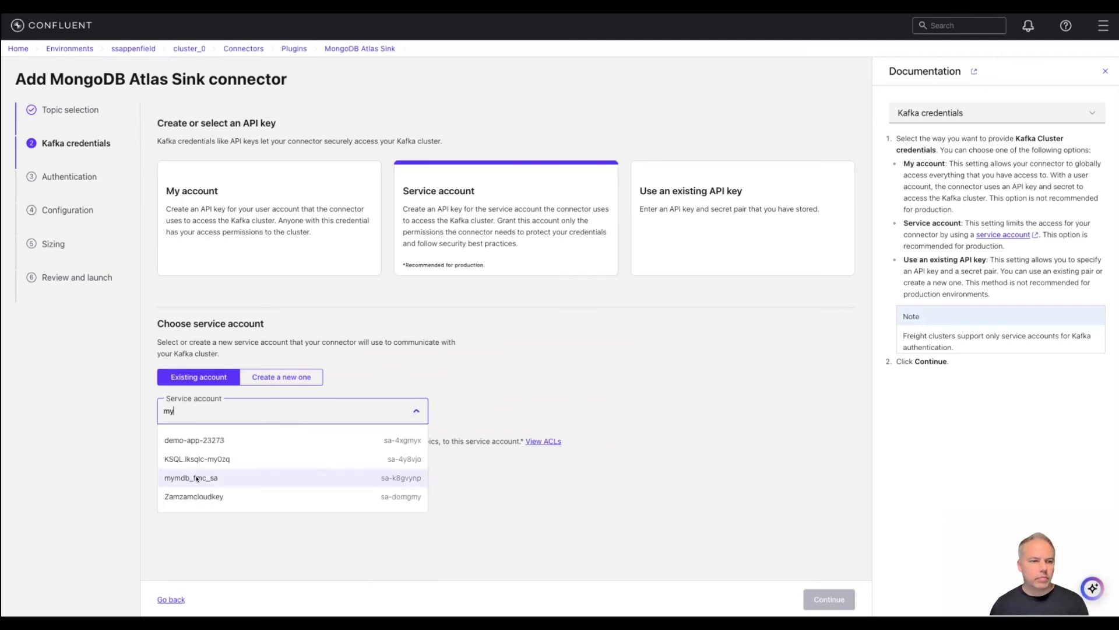
left_click(229, 478)
left_click(162, 441)
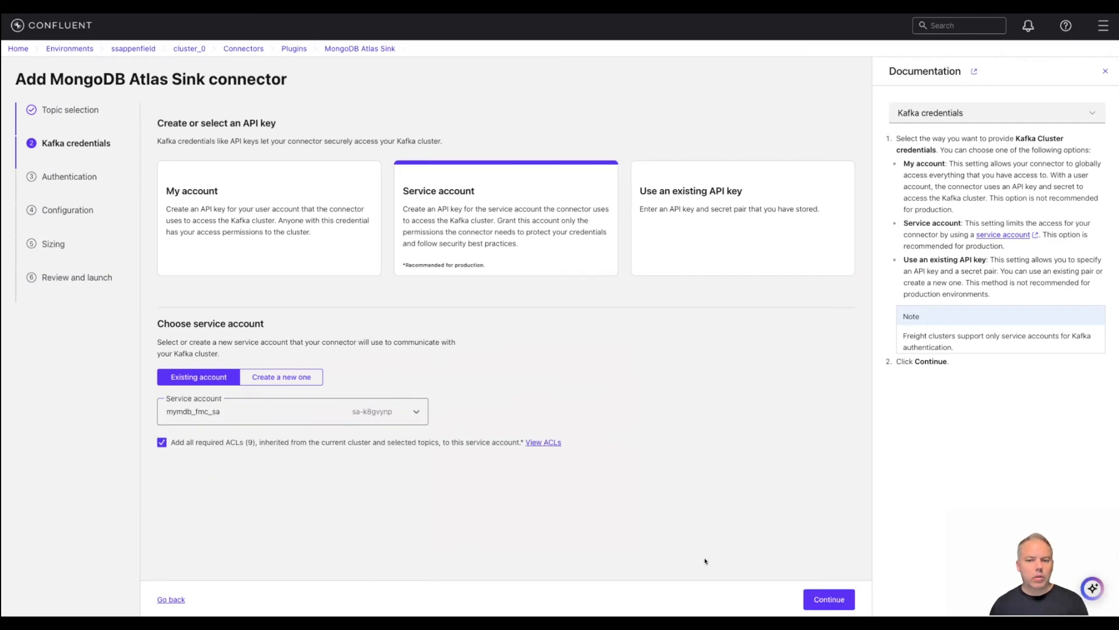
left_click(827, 599)
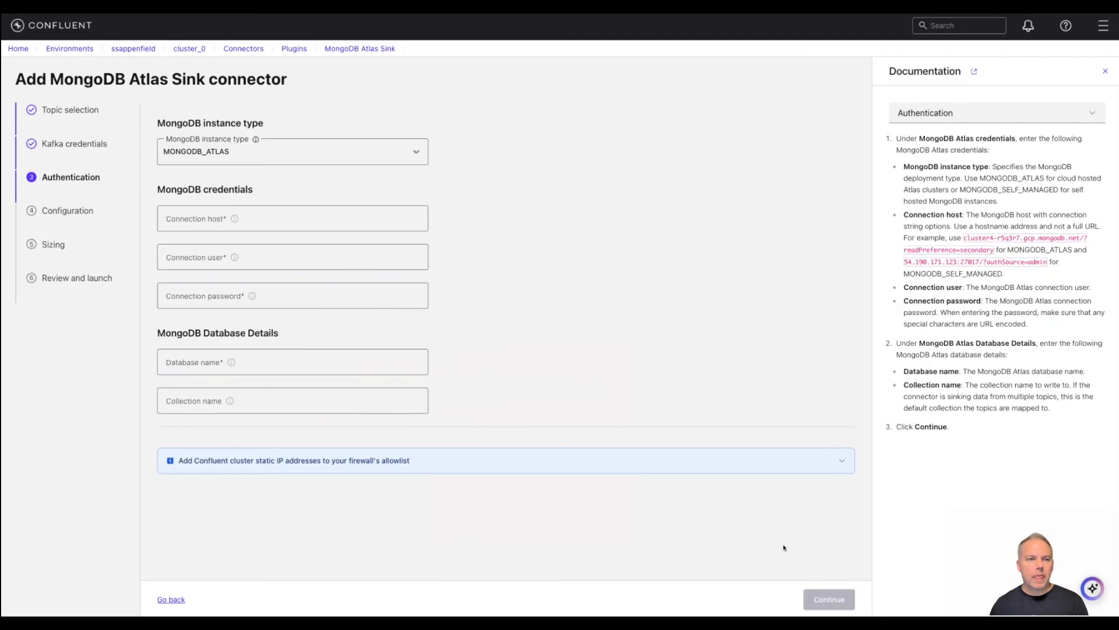
Enter the Atlas connection host, user, password, database mytest_fmc and collection sample_data_orders_withembeddings, keep JSON as the input format and default sizing, and continue to review.
left_click(263, 219)
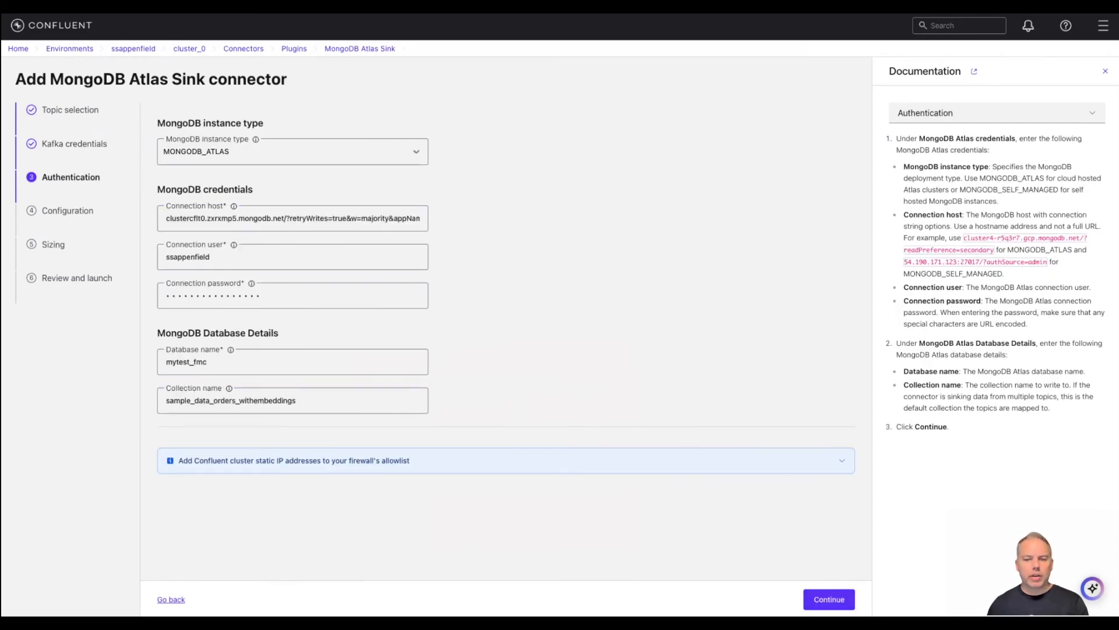
left_click(829, 599)
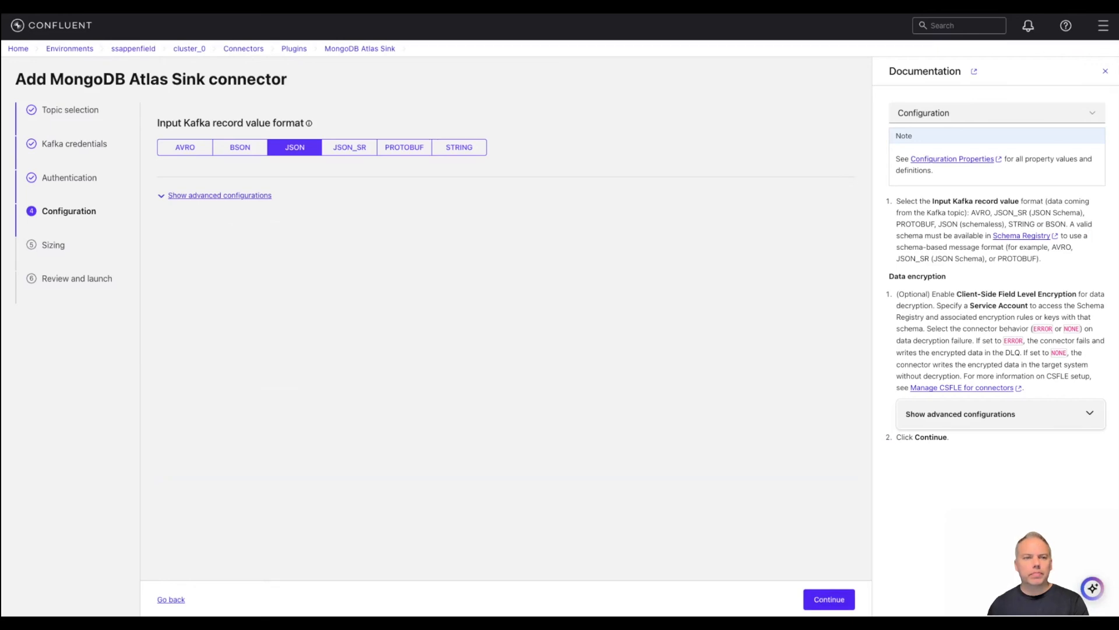
left_click(825, 600)
left_click(826, 600)
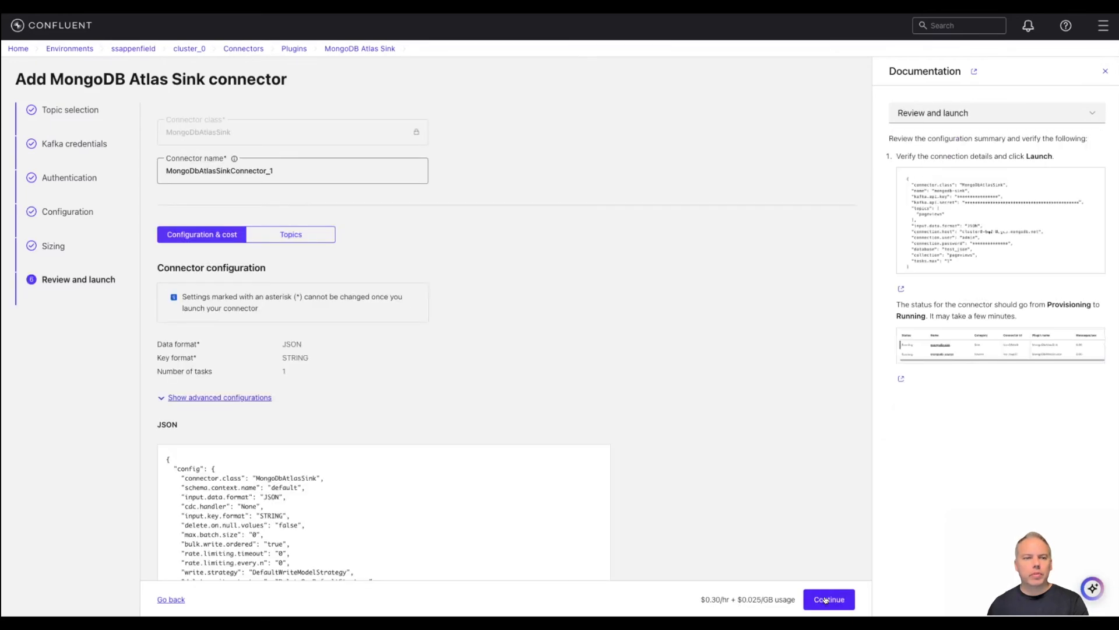
Launch the configured MongoDB Atlas Sink connector, open its overview, and refresh the sample_data_orders_withembeddings collection in MongoDB Atlas.
left_click(825, 600)
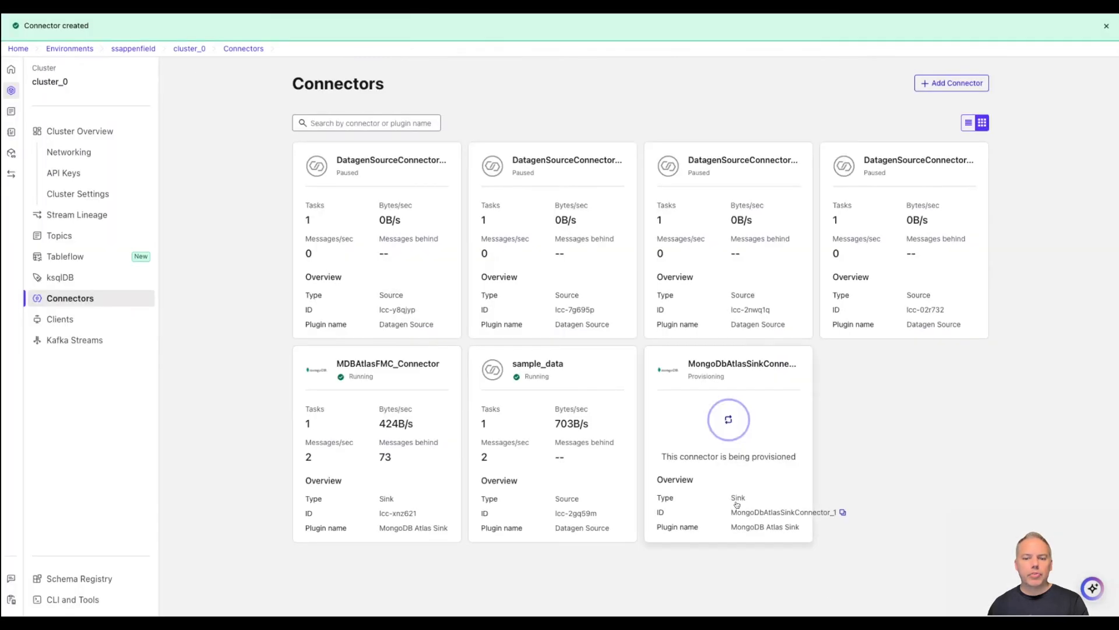
left_click(725, 466)
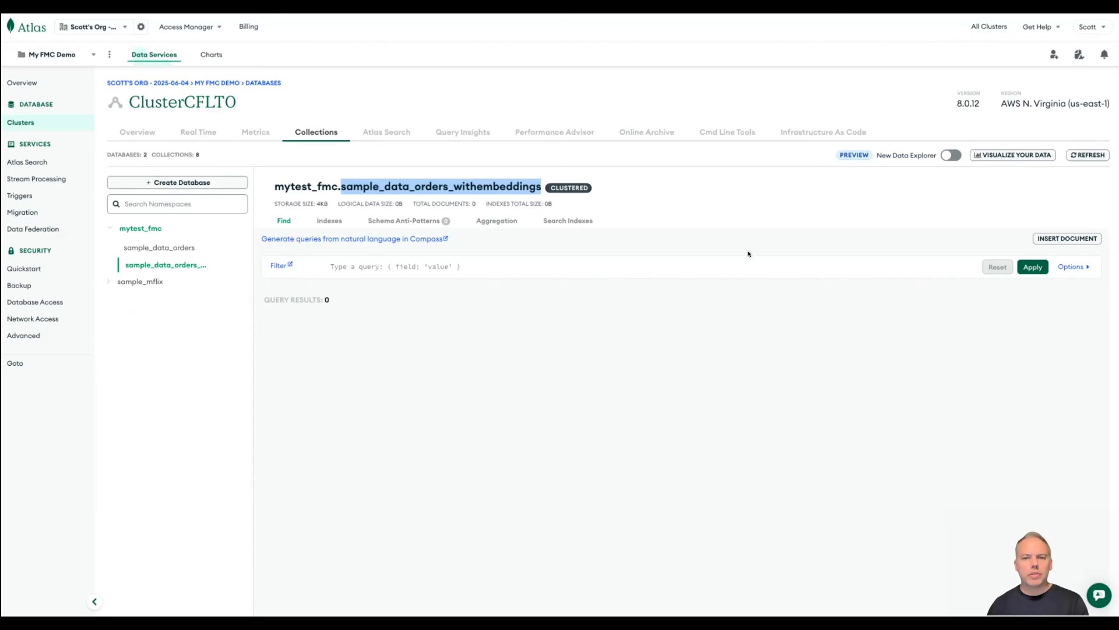
left_click(1088, 156)
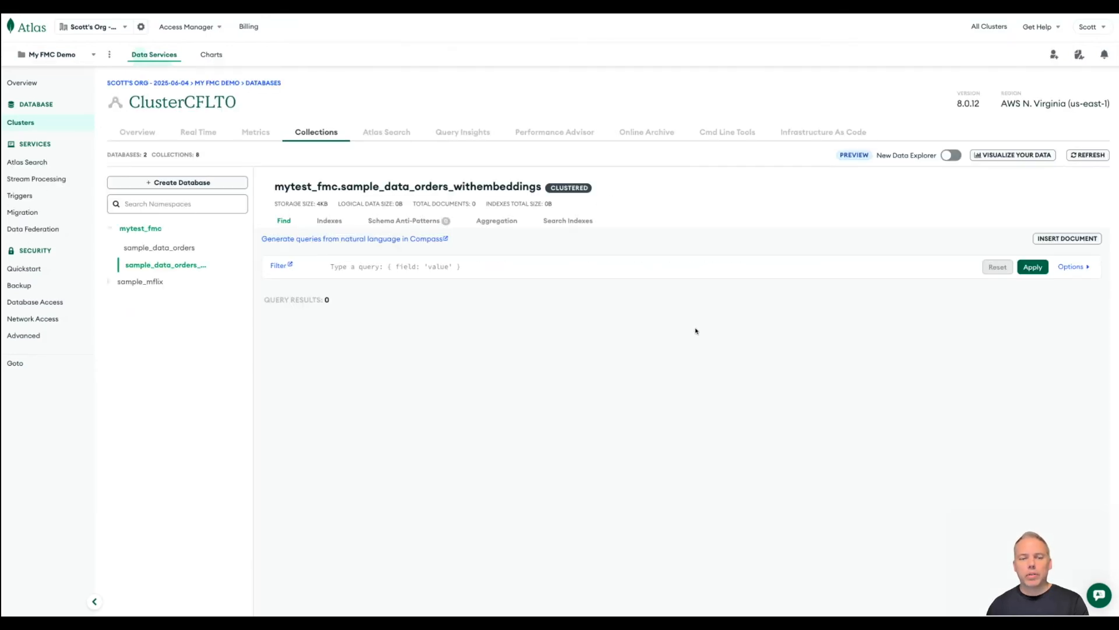
Back in Confluent Cloud, check the schema type in the data contract of the sample_data_orders_withembeddings topic.
key("ctrl+Tab")
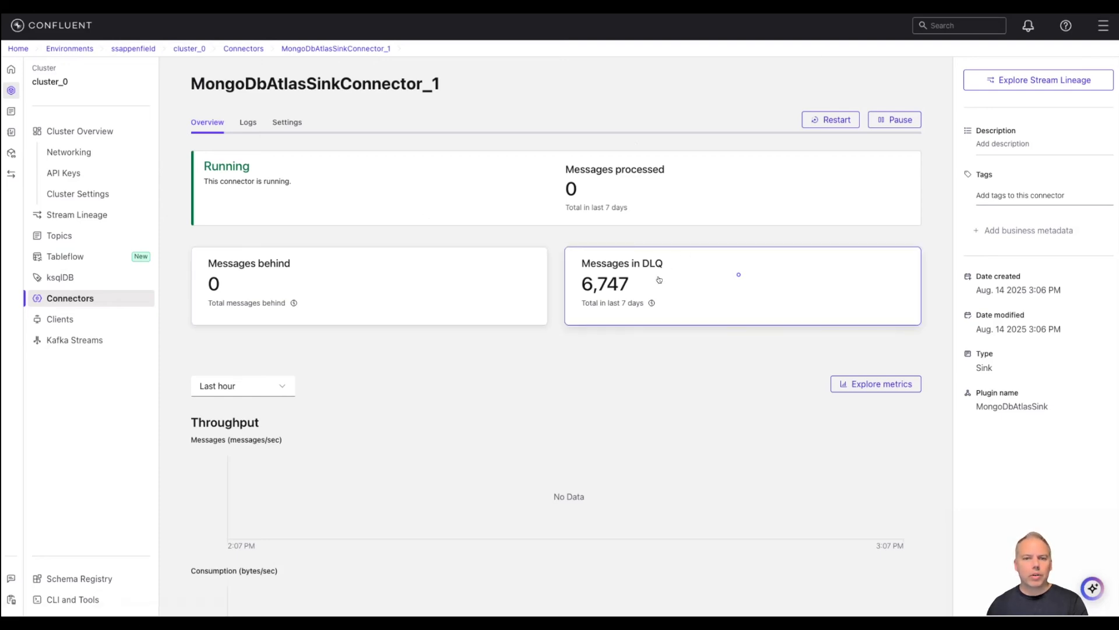
left_click(91, 232)
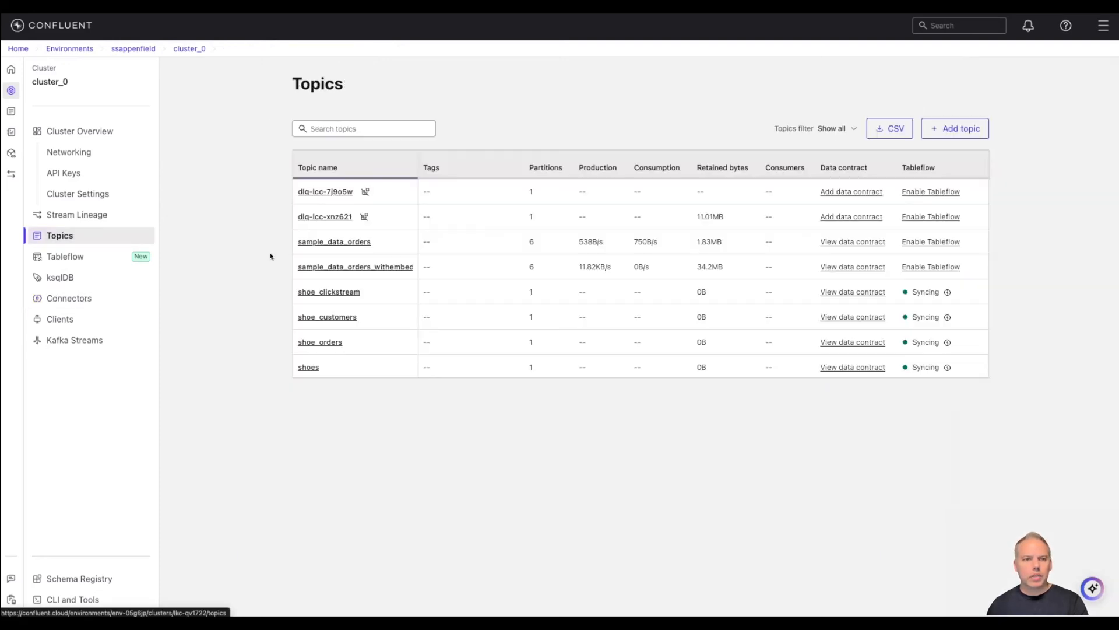
left_click(366, 268)
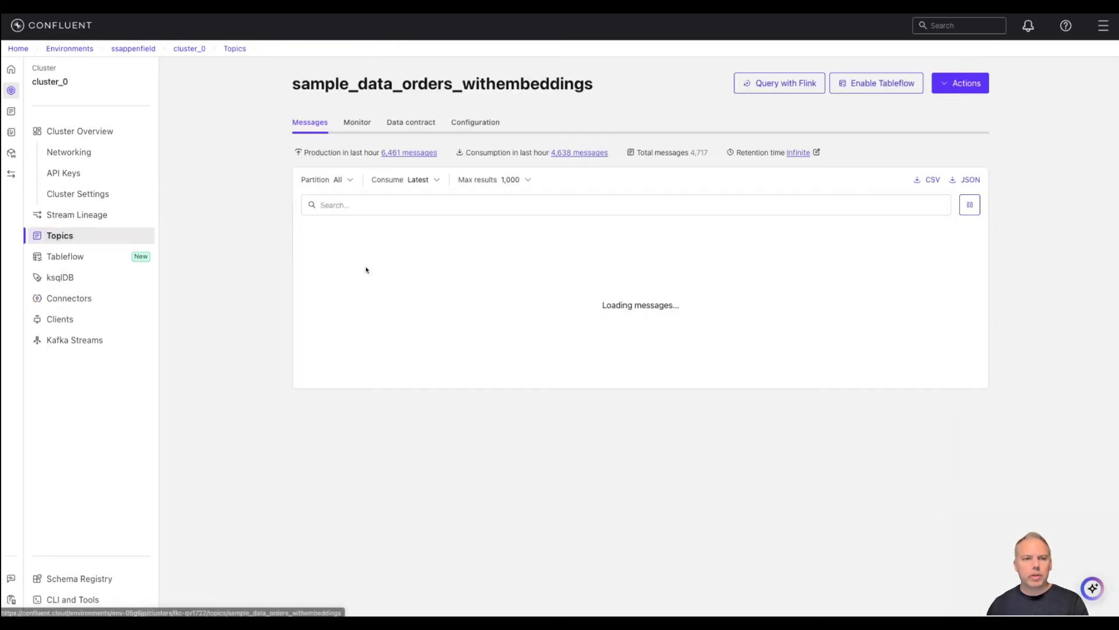
left_click(416, 121)
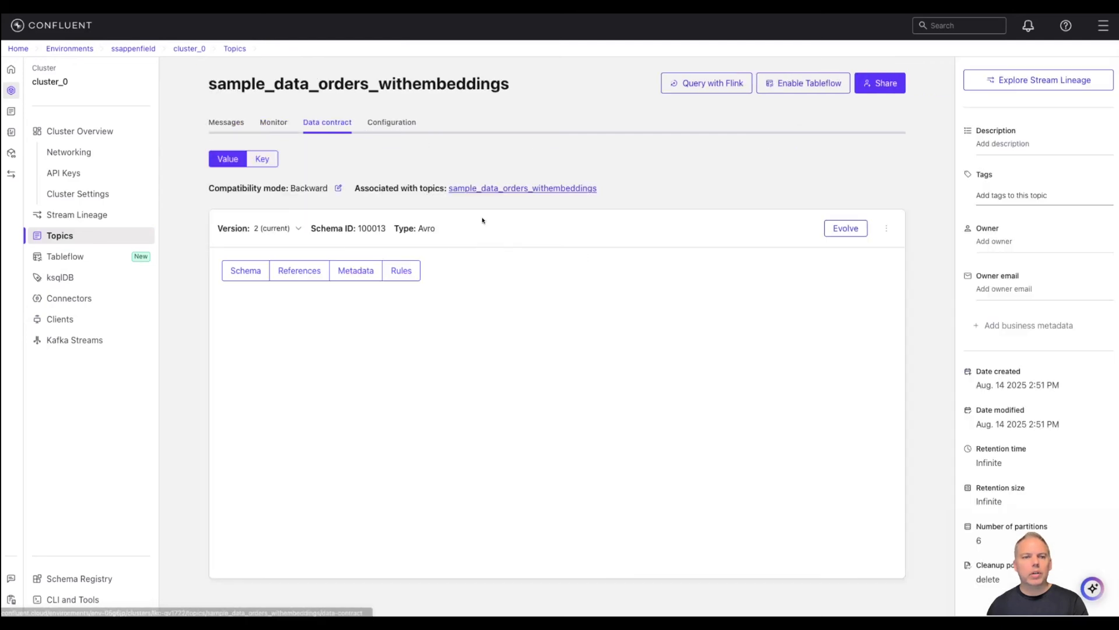
left_click_drag(444, 228, 367, 228)
left_click(466, 231)
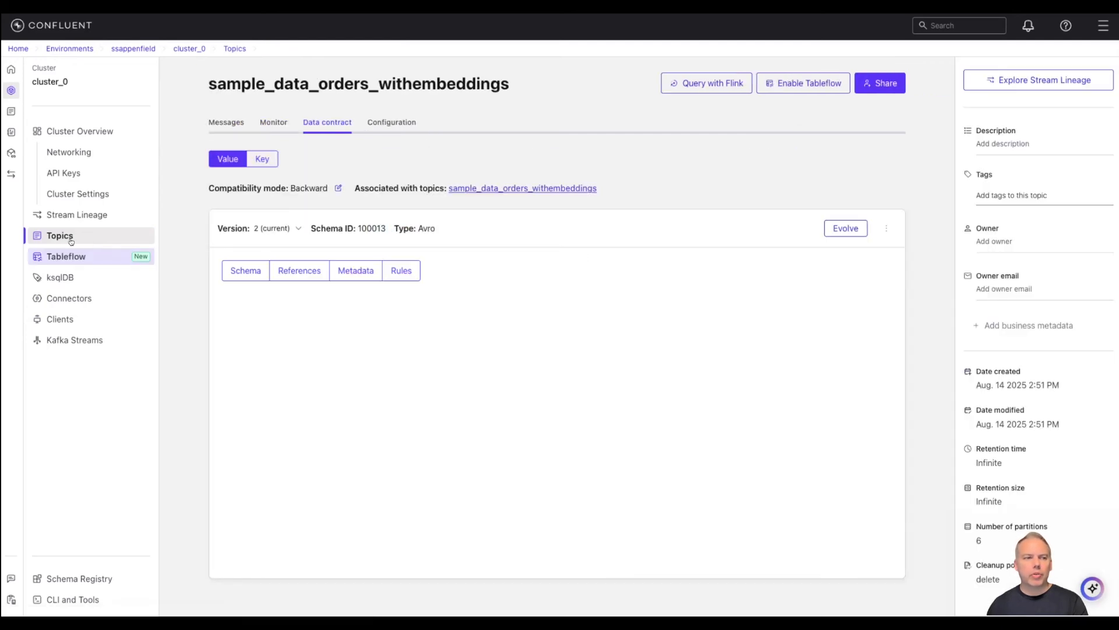
Open the new MongoDB Atlas Sink connector MongoDbAtlasSinkConnector_1 and pause it.
left_click(99, 299)
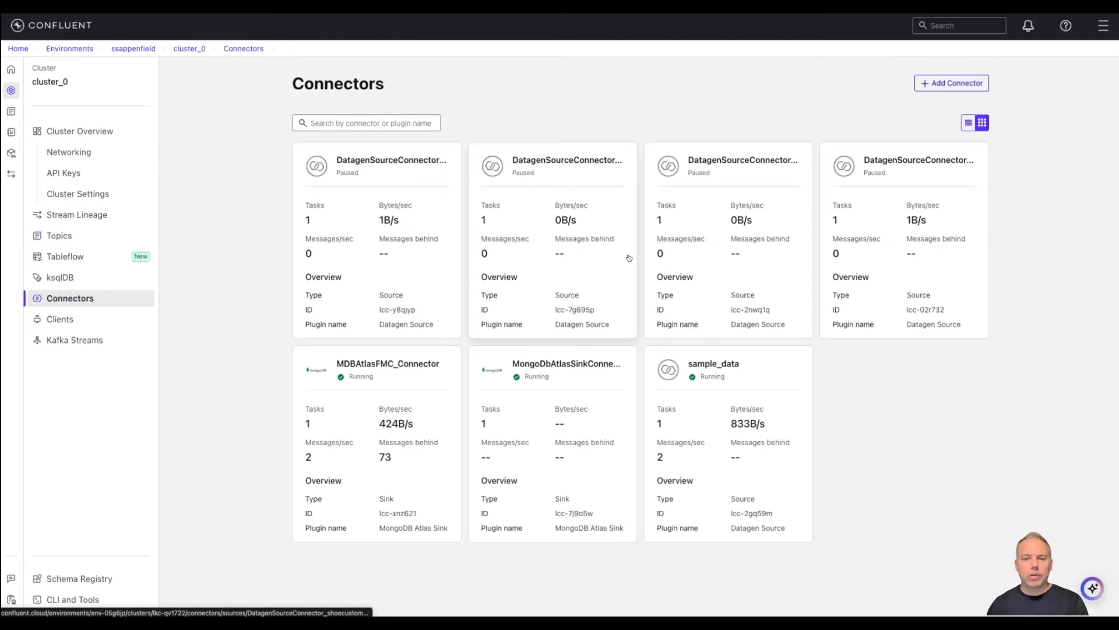
left_click(563, 426)
left_click(894, 120)
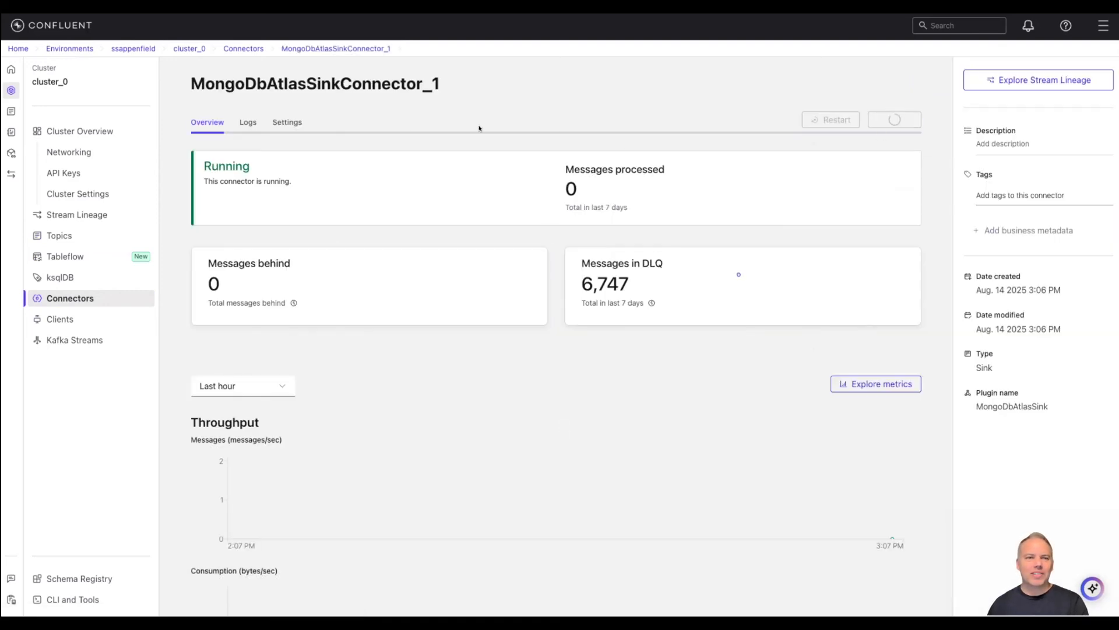
Set the connector's input Kafka record value format to AVRO, apply the changes and resume the connector.
left_click(293, 122)
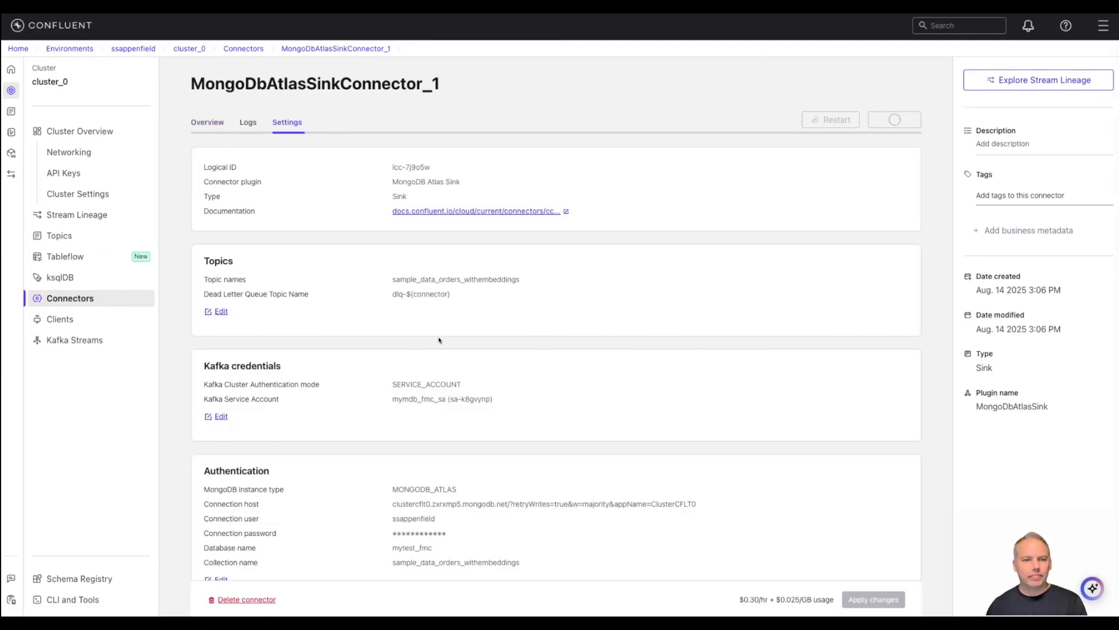
scroll(574, 345, "down", 5)
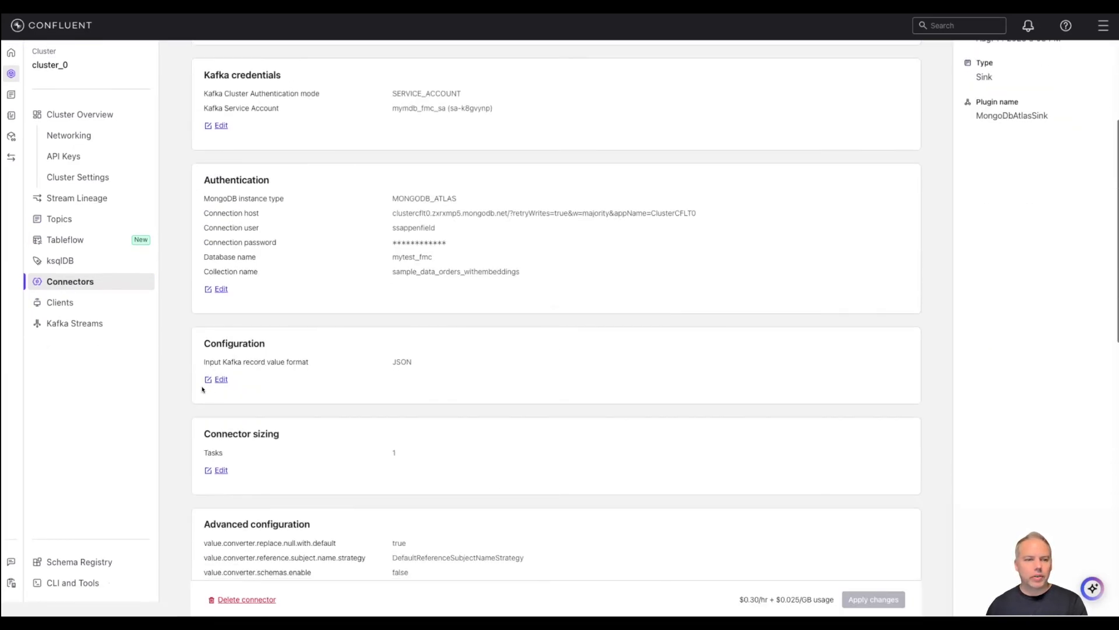
left_click(220, 379)
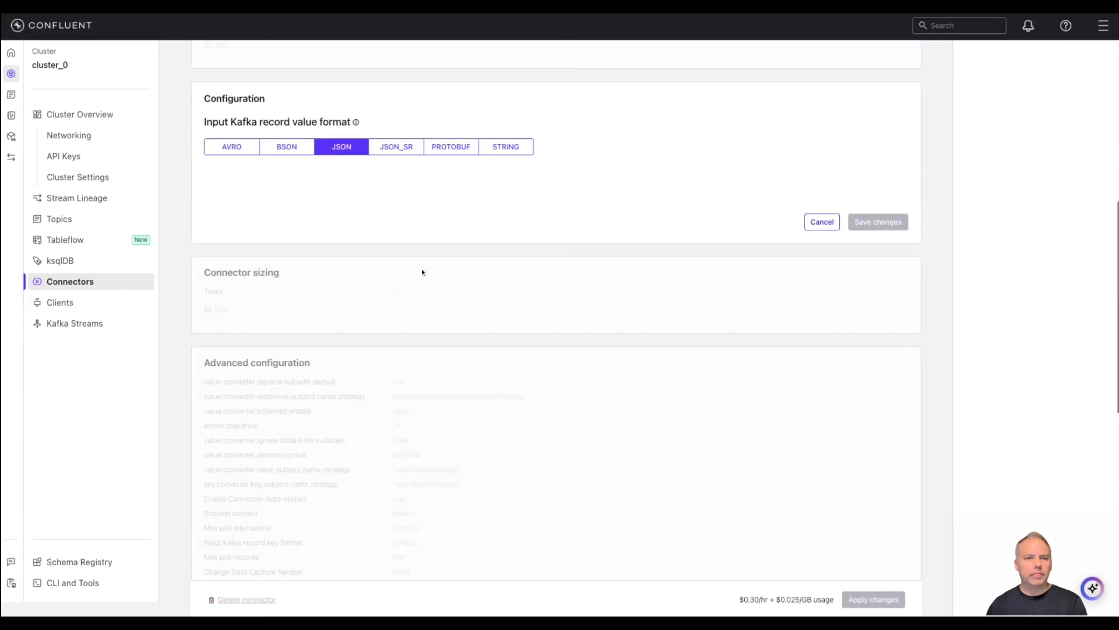
left_click(233, 128)
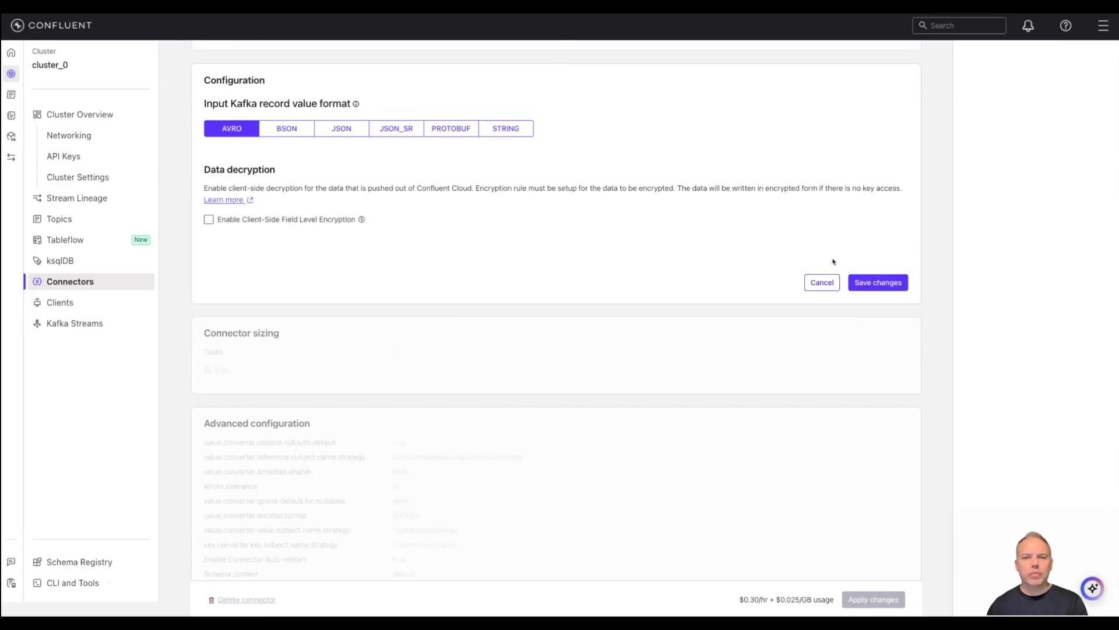
left_click(871, 281)
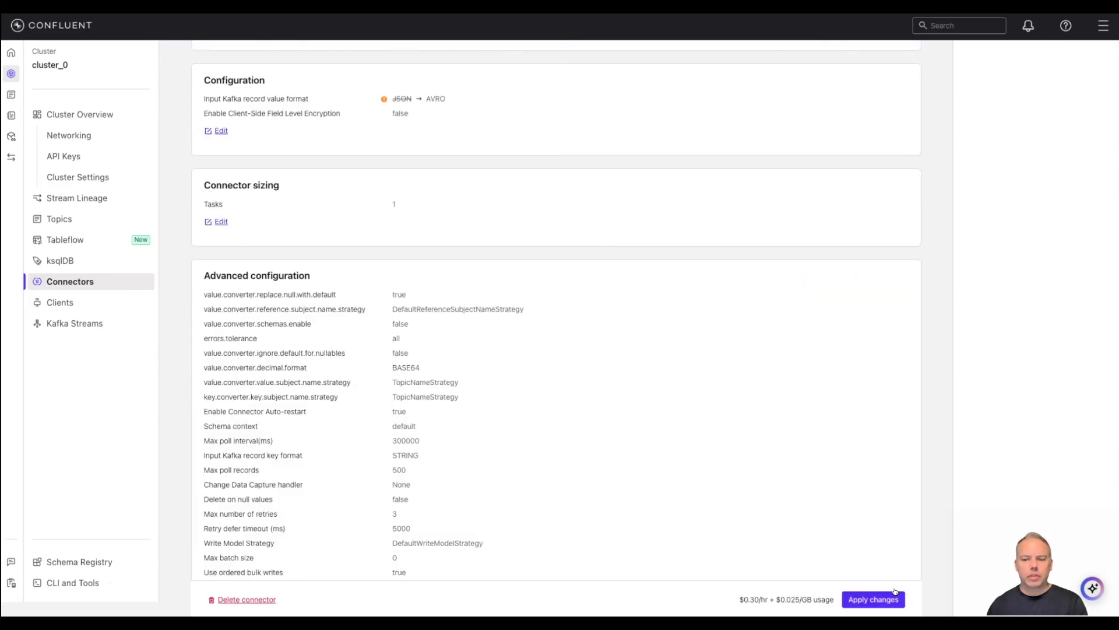
left_click(881, 600)
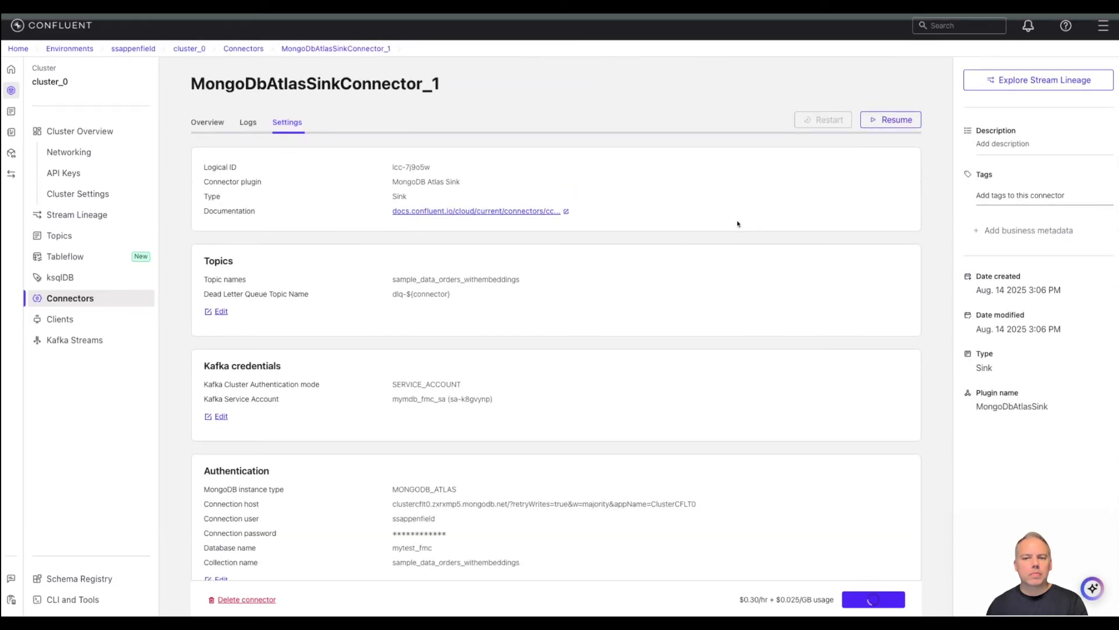
left_click(886, 120)
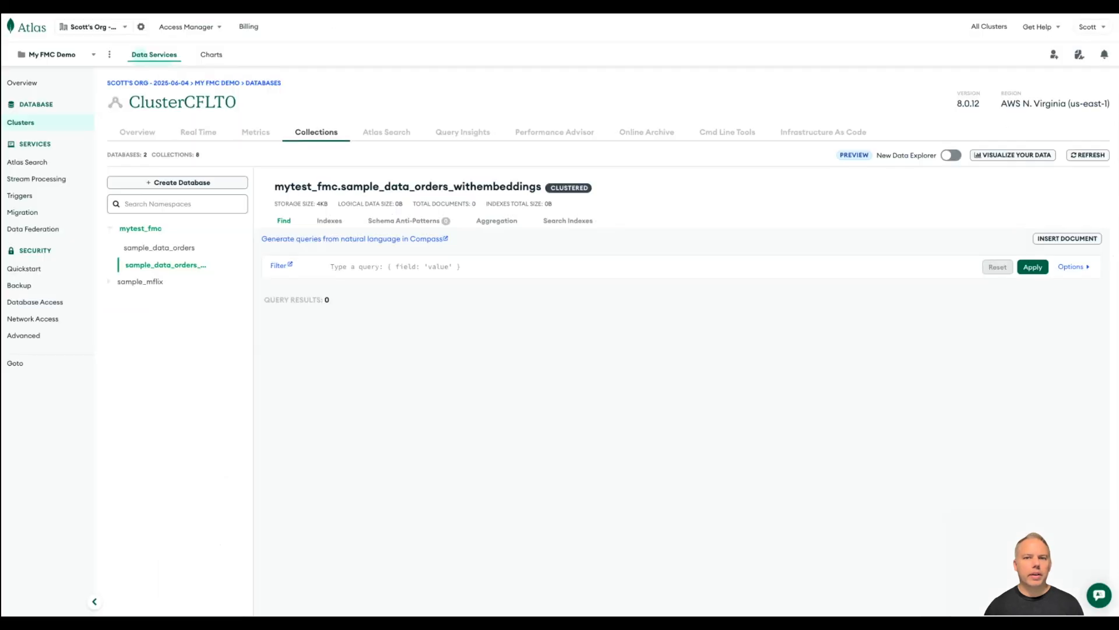
In MongoDB Atlas, refresh the sample_data_orders_withembeddings collection and examine the vector array of its first document and the other documents.
left_click(1080, 155)
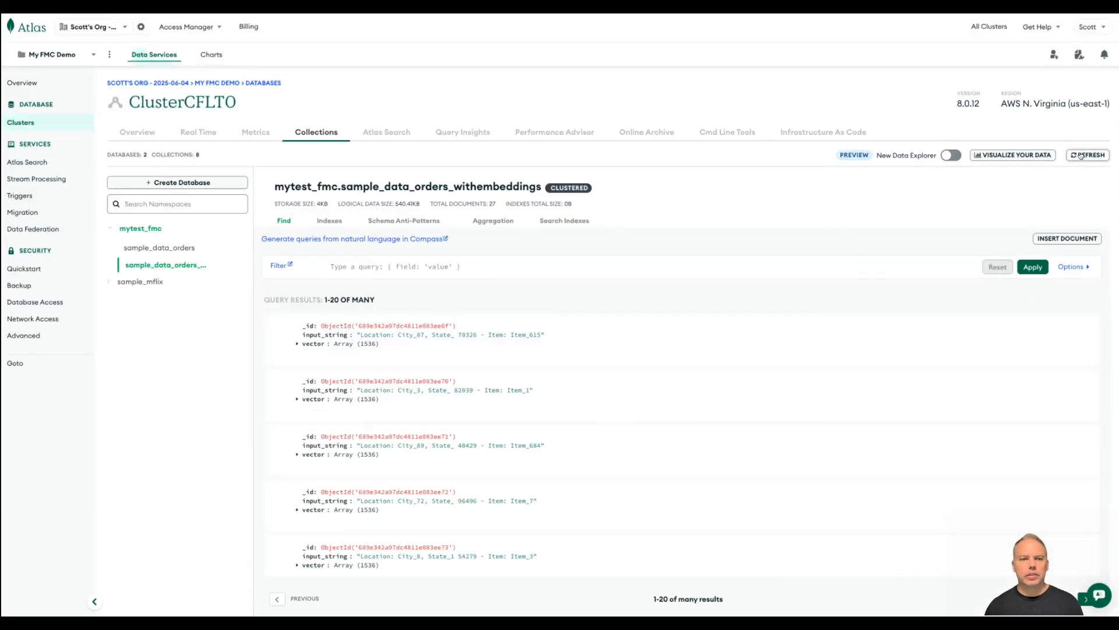
left_click(295, 343)
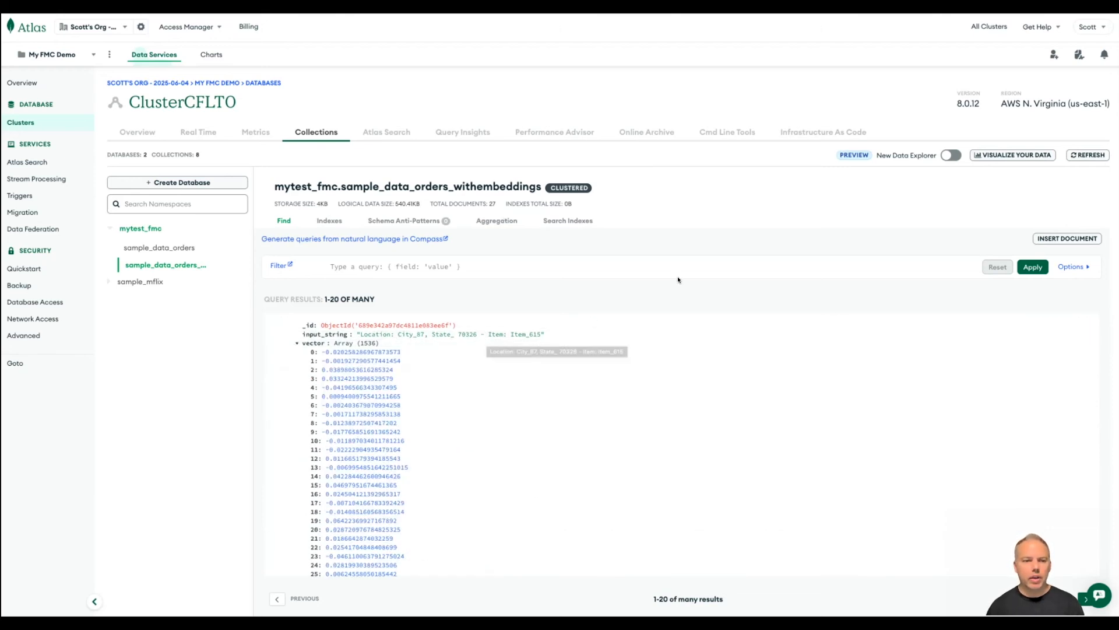
left_click(296, 345)
scroll(531, 402, "down", 5)
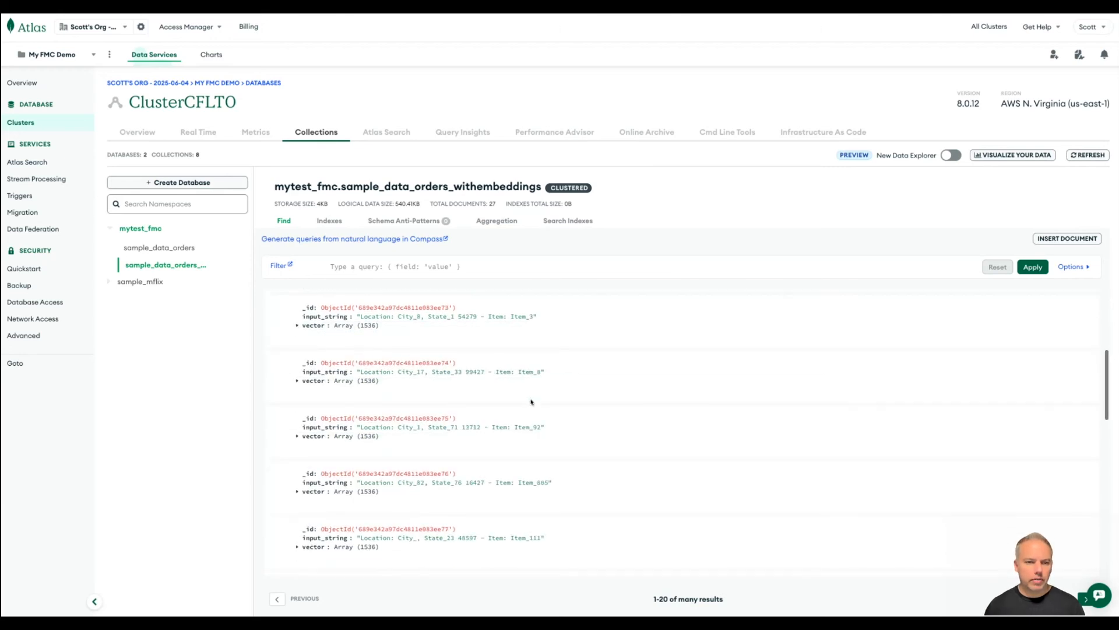
scroll(588, 309, "up", 5)
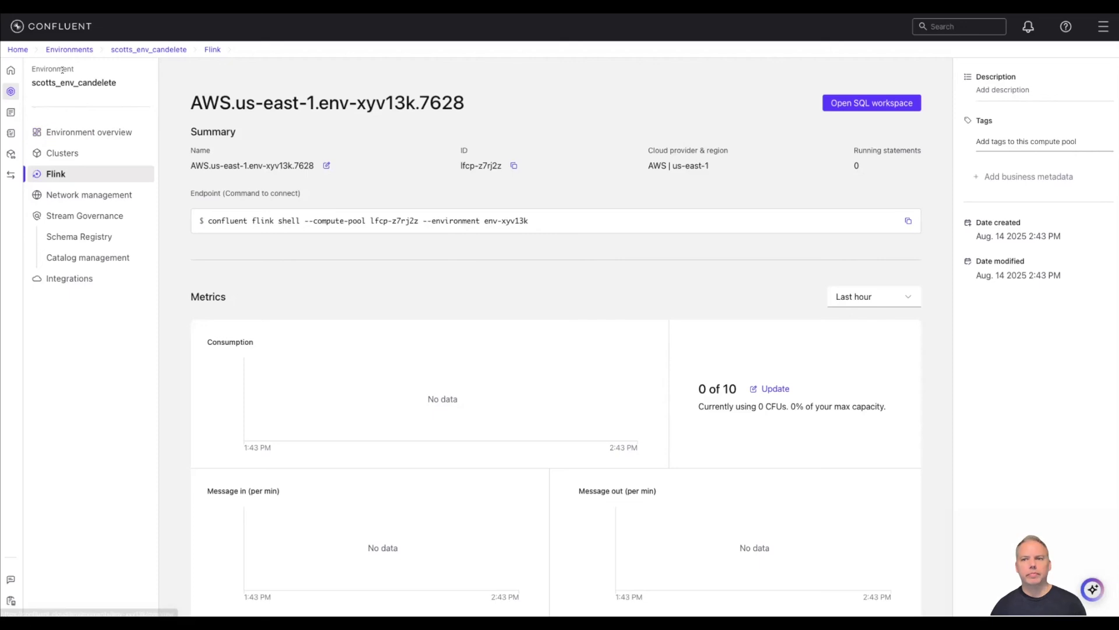
In Confluent Cloud, delete the scotts_env_candelete environment, confirm with its name, and look through the remaining environments.
left_click(139, 49)
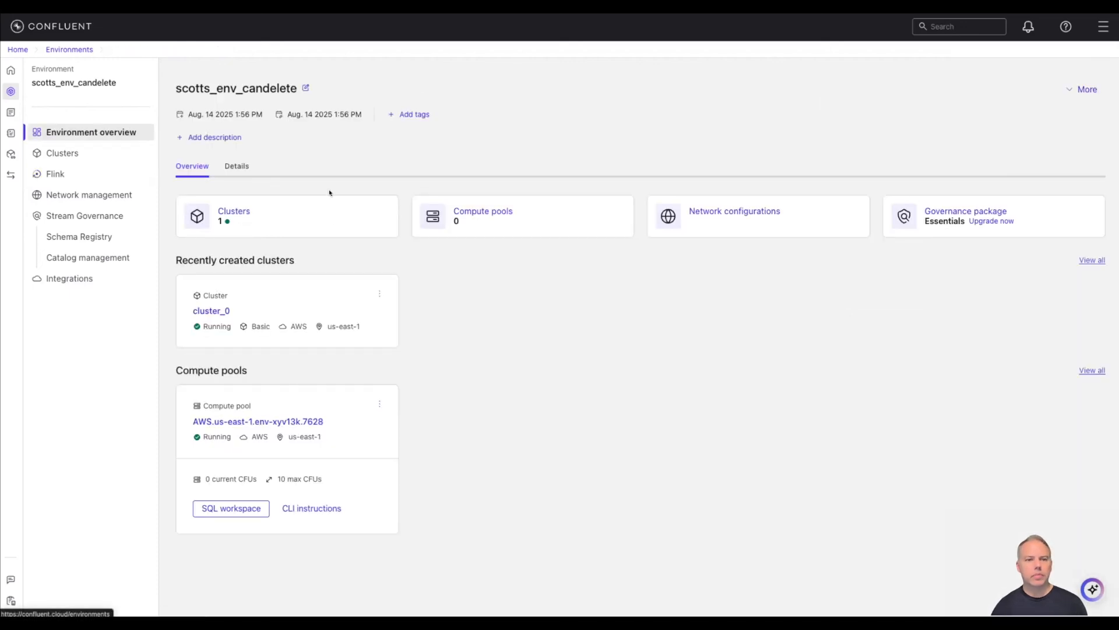
left_click(1080, 89)
left_click(1017, 121)
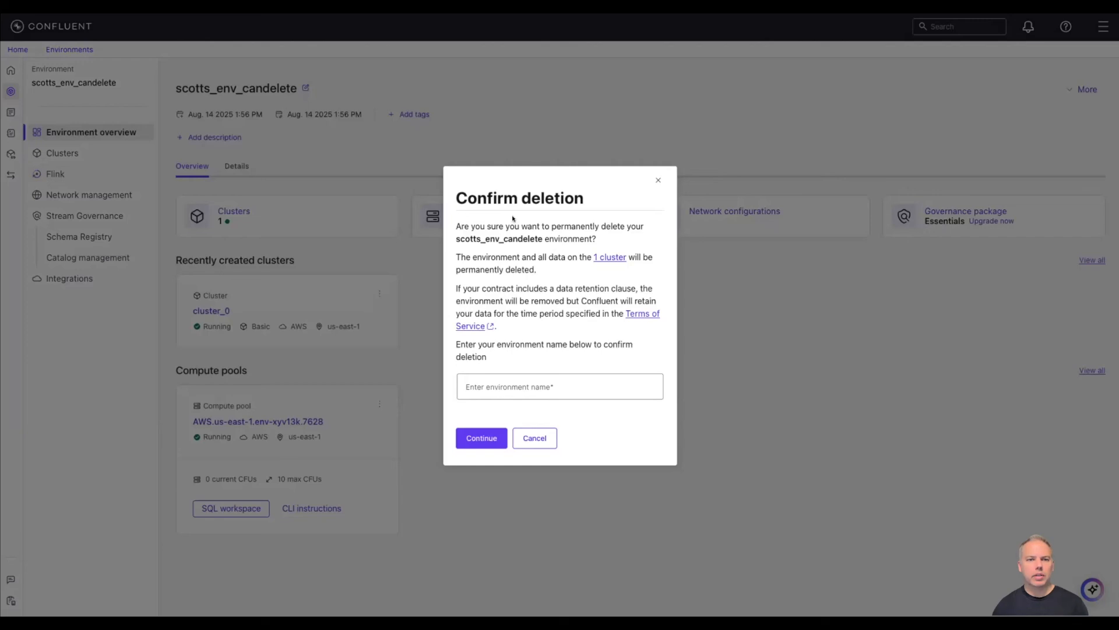
double_click(495, 238)
key("ctrl+c")
left_click(539, 389)
key("ctrl+v")
left_click(489, 436)
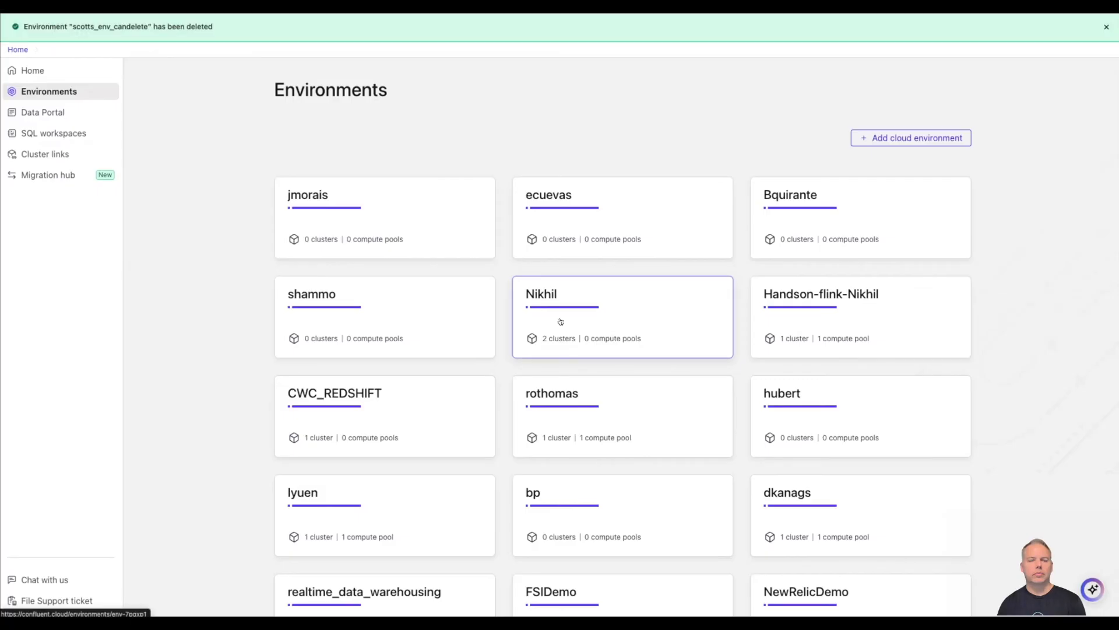
scroll(1047, 437, "down", 8)
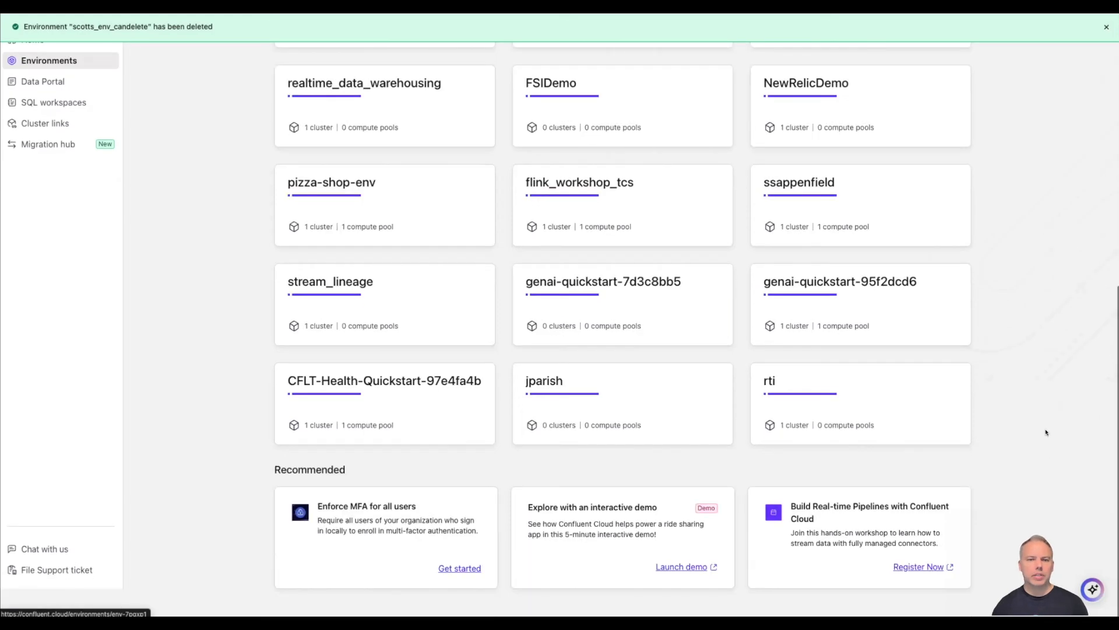